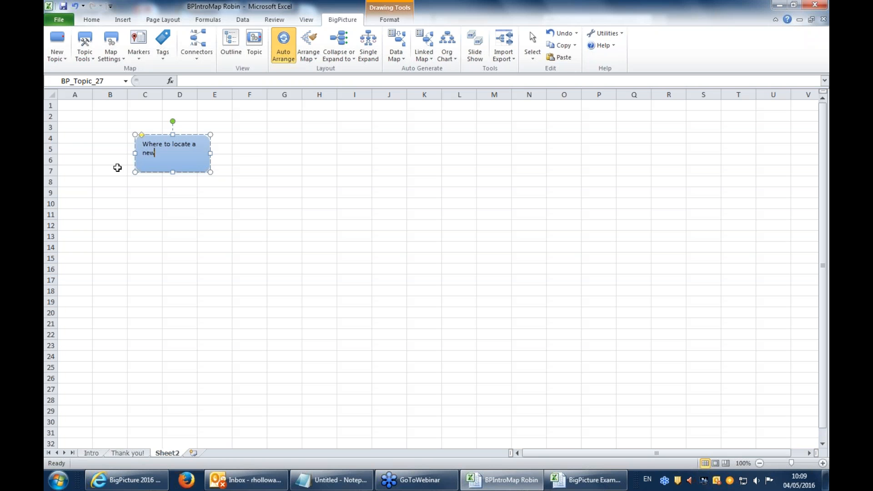
Finish the "Where to locate a new plant" topic and add three connected child topics to it
click(328, 205)
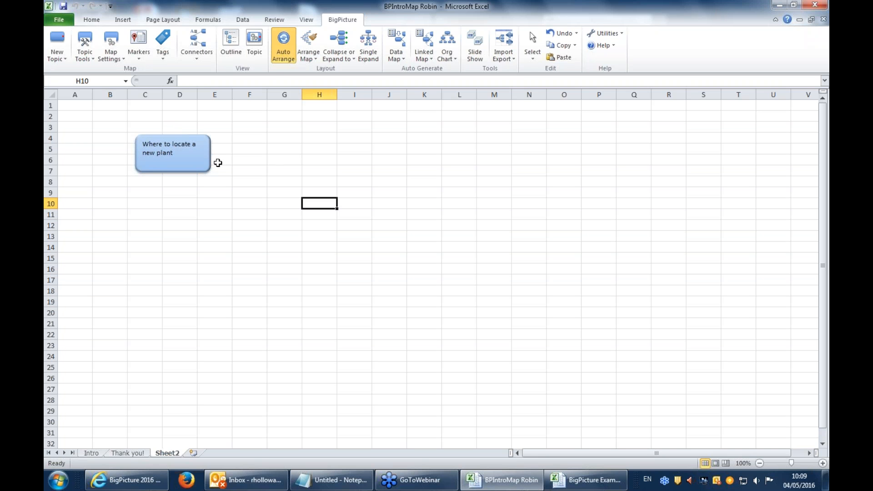
mouse_move(211, 155)
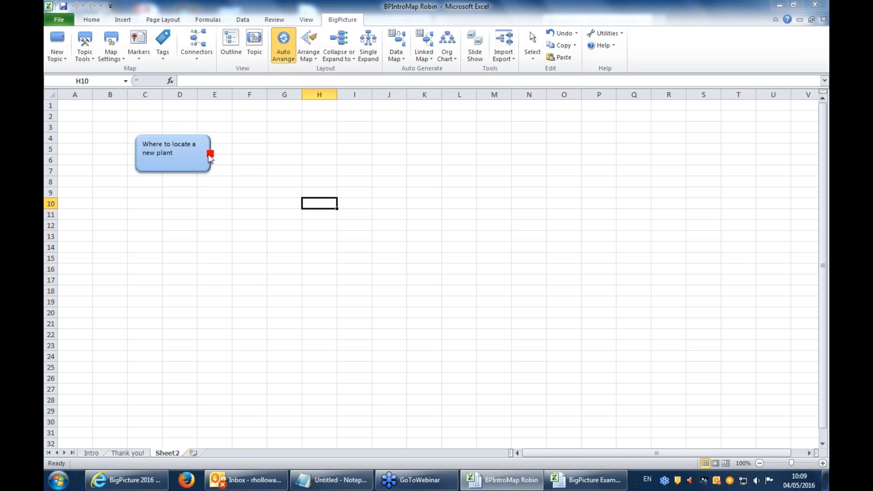
drag(211, 155, 317, 160)
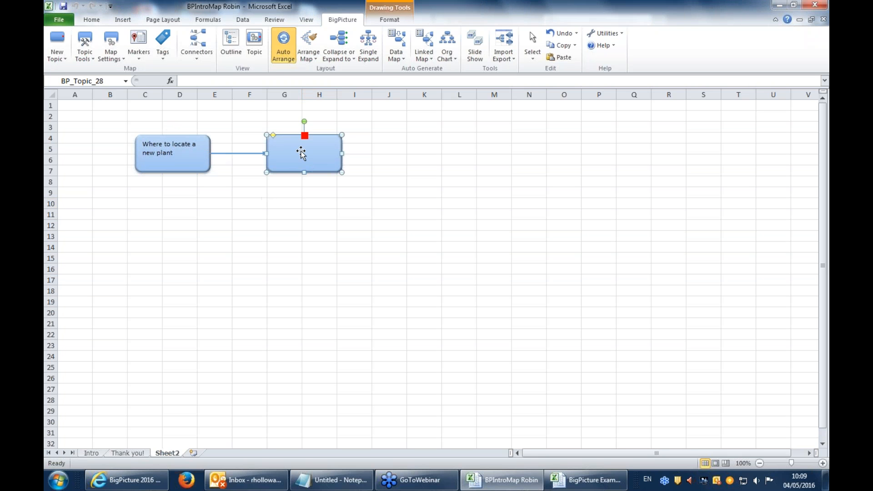
click(289, 38)
drag(210, 155, 232, 191)
click(210, 155)
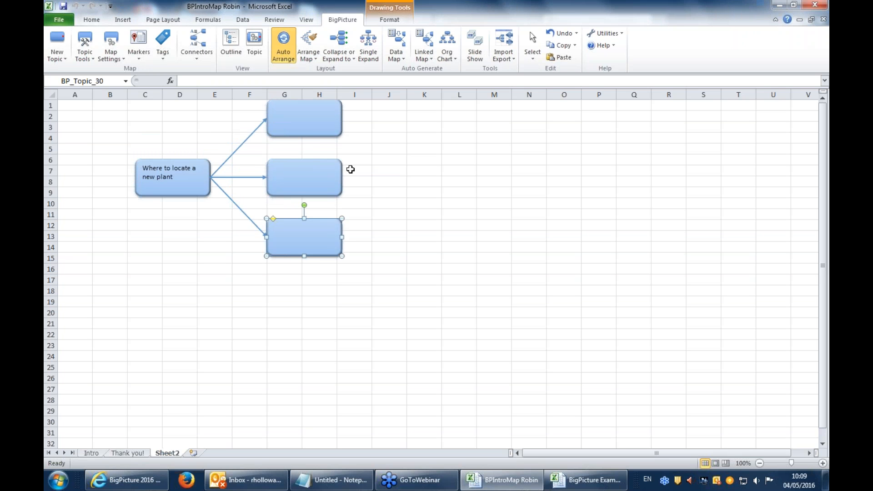
Label the first child topic "Labour cost" and the second "Tax incentives"
click(295, 121)
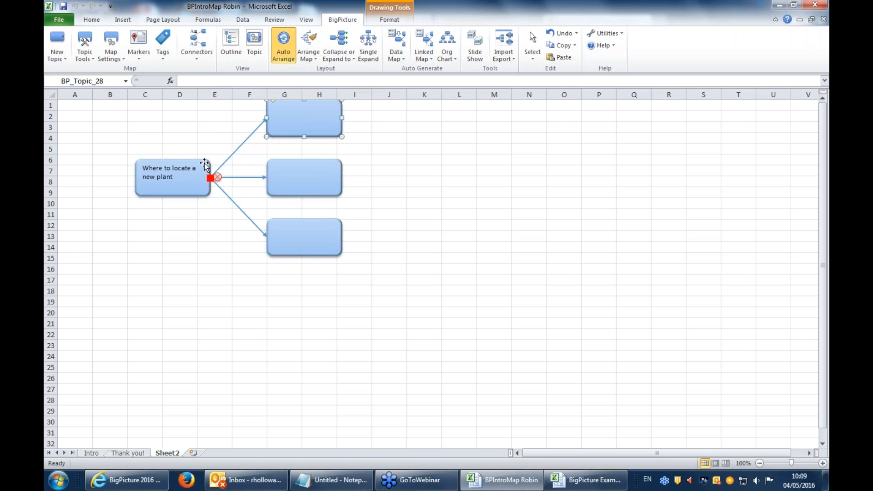
text(L)
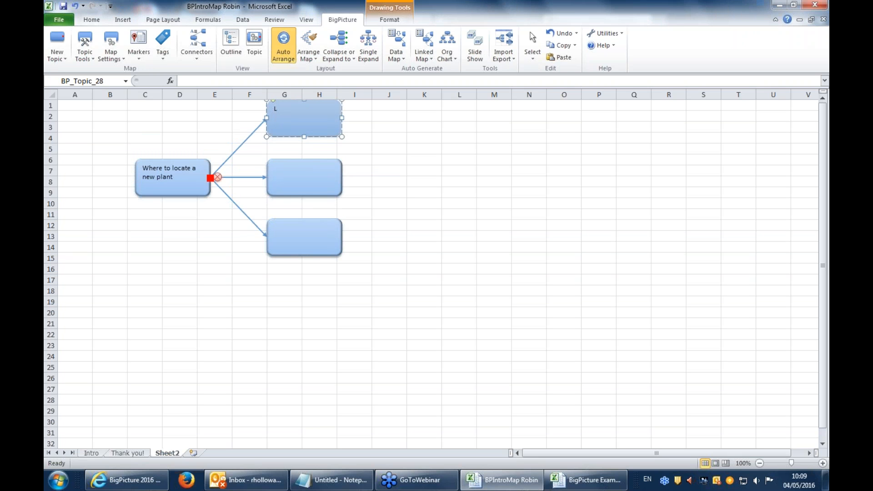
text(abour cost)
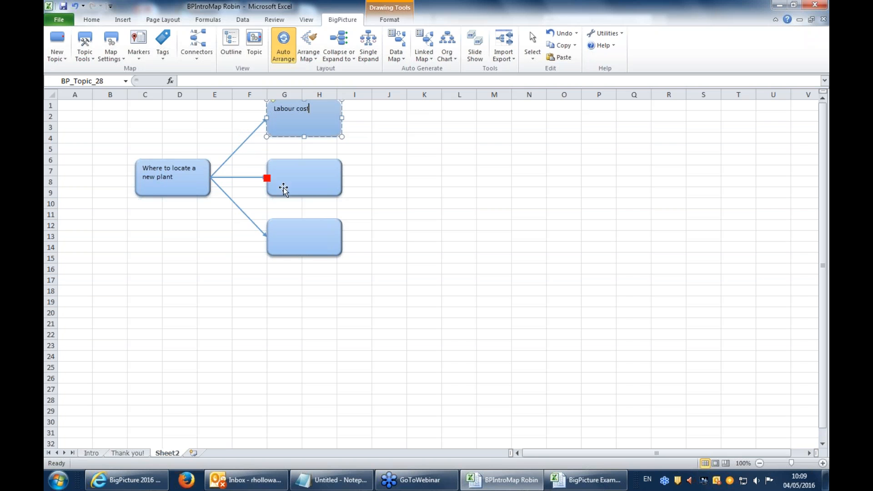
click(337, 179)
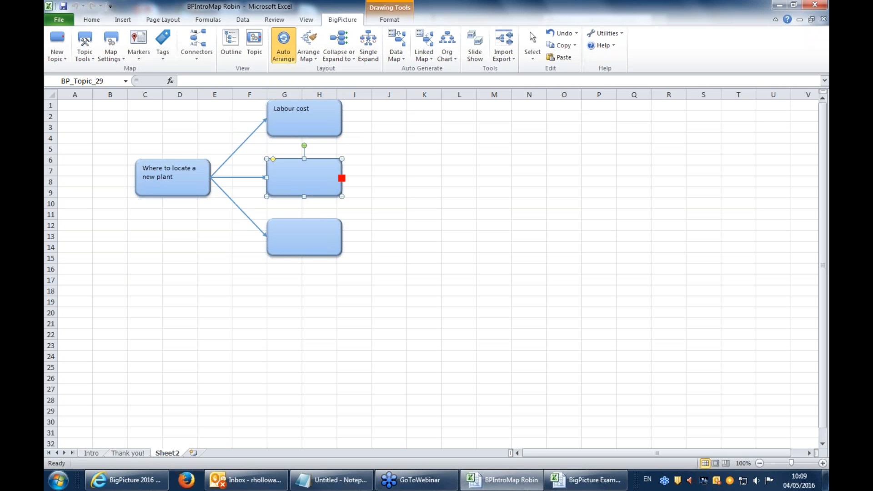
text(Tax incentives)
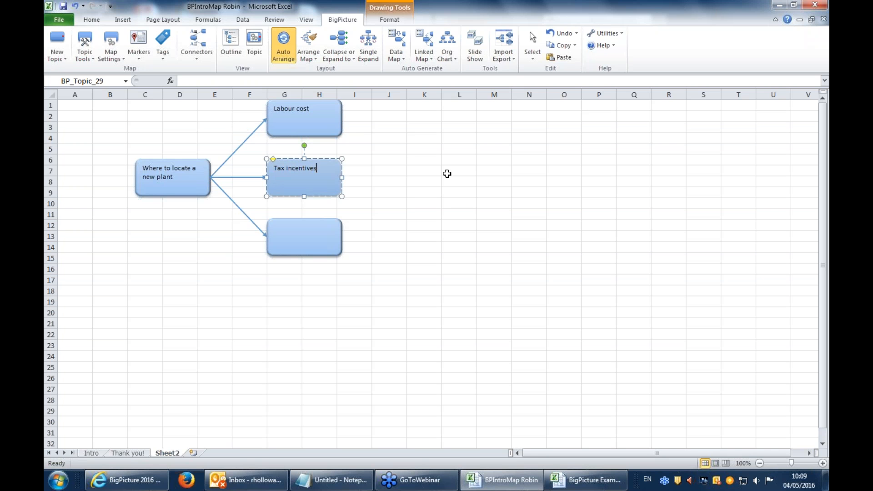
click(437, 174)
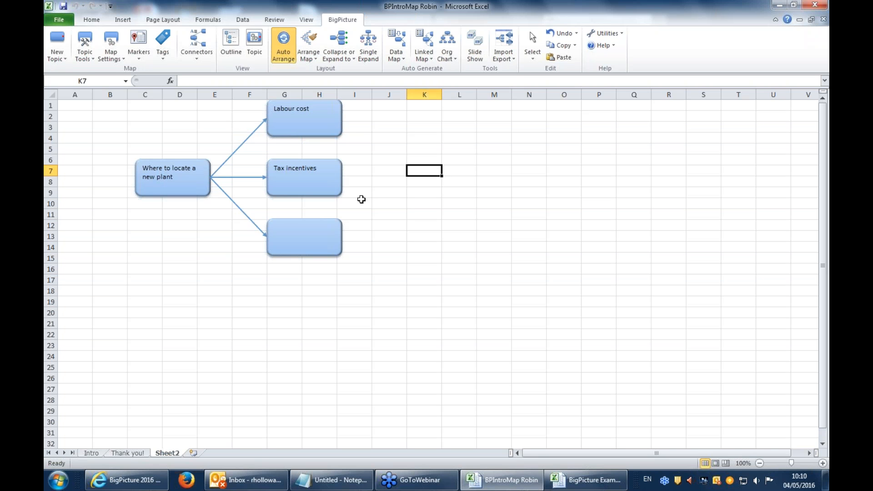
Delete all three child topics, leaving only the "Where to locate a new plant" topic
click(322, 243)
key(Delete)
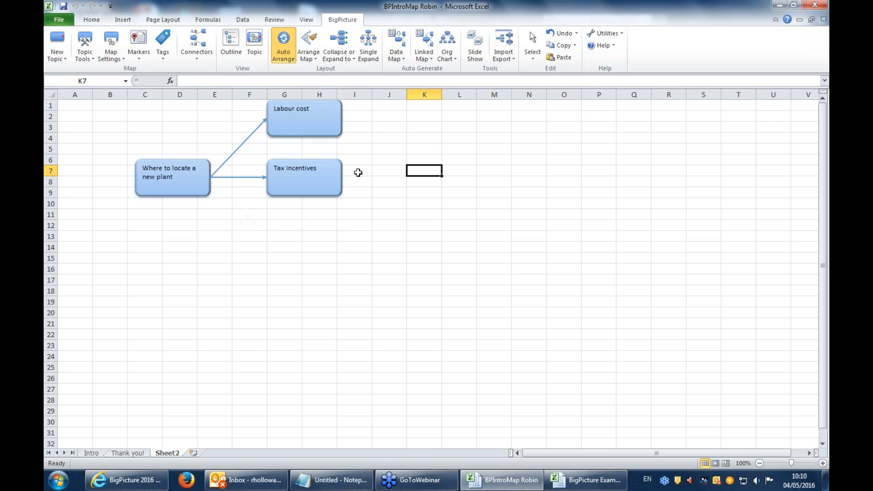
click(263, 236)
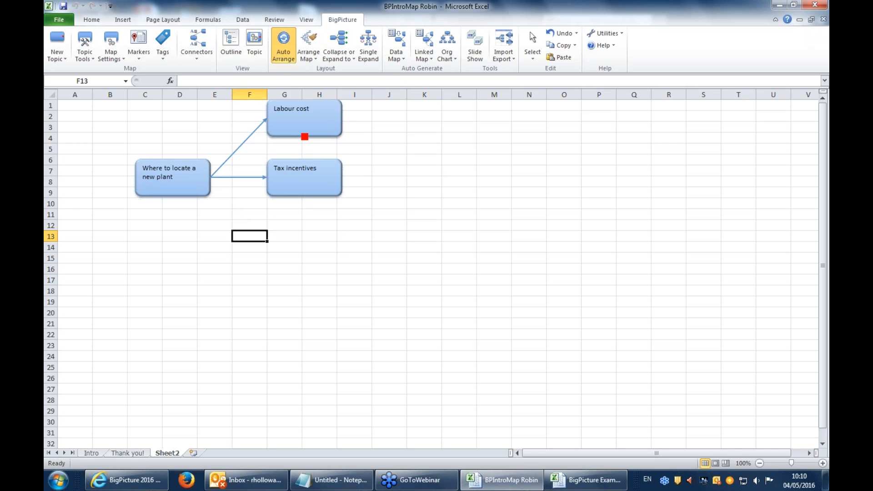
click(305, 135)
click(304, 160)
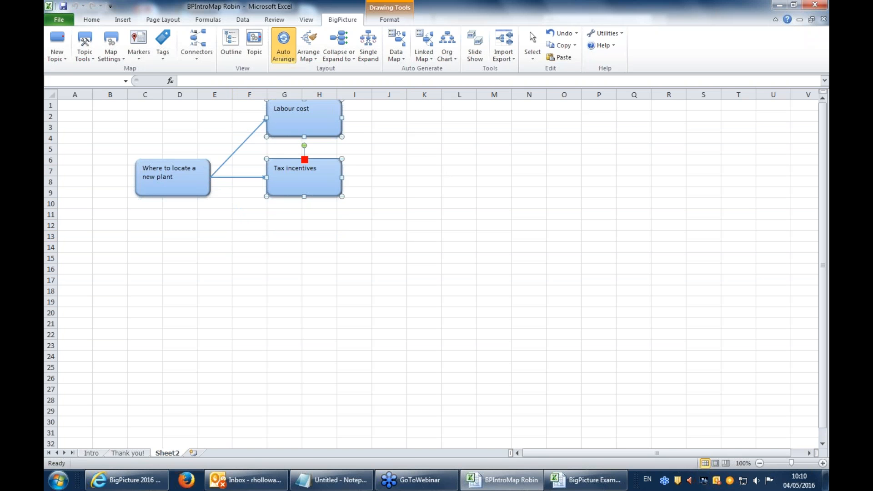
key(Delete)
Enter "Labour cost" in cell L2 and "Tax incentives" in cell L3
click(457, 116)
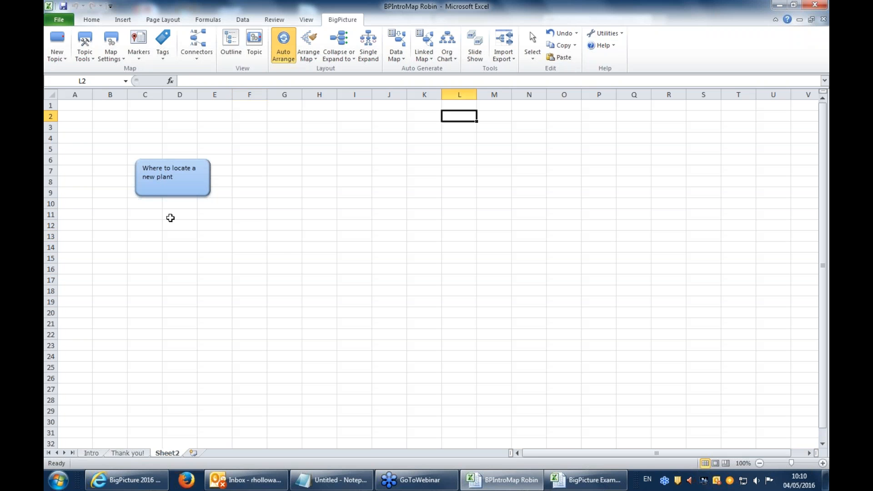
text(Labour)
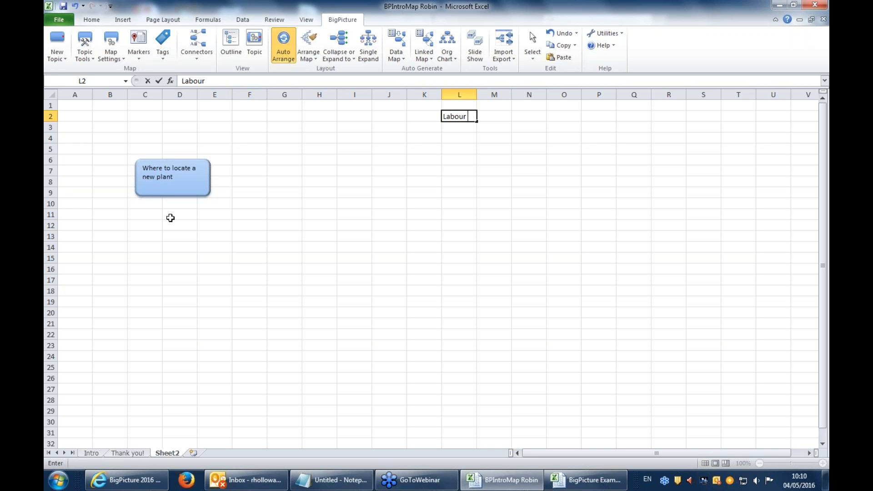
text( cost)
key(Return)
text(Tax)
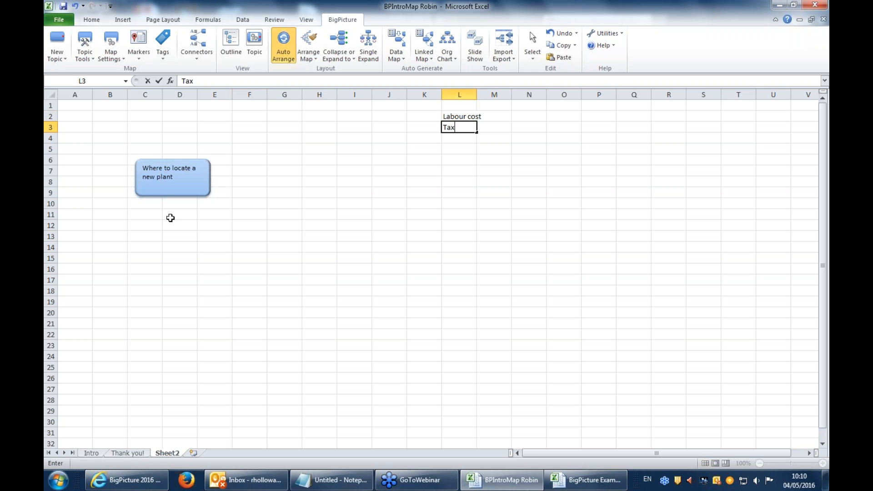
text( incentives)
key(Return)
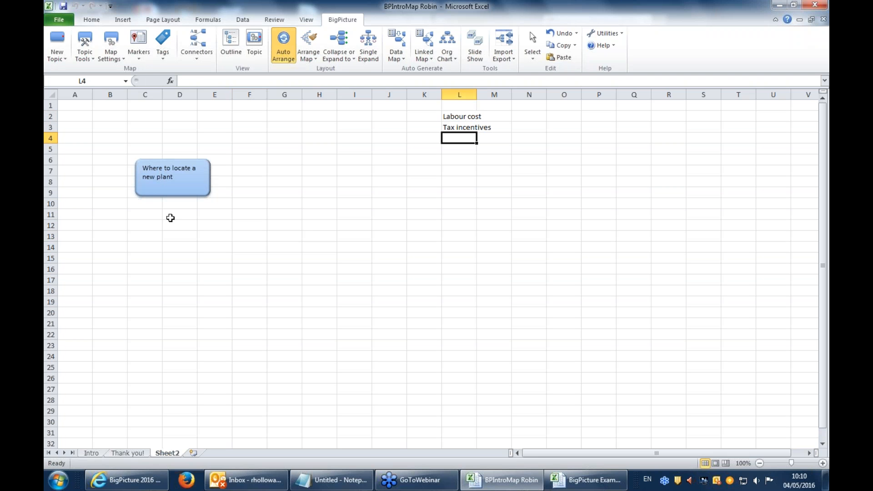
Continue the list with "Ease of access" in cell L4 and "Safety" in cell L5
text(Ease)
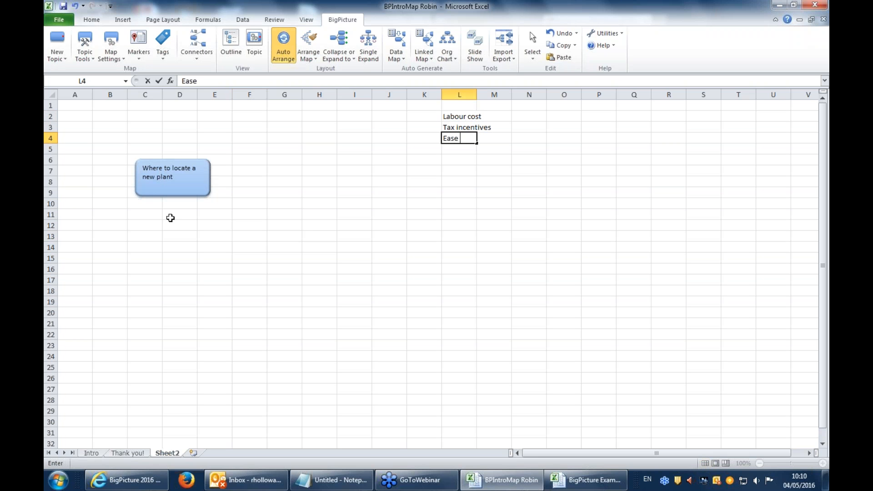
text( of acess)
key(BackSpace)
key(BackSpace)
text(ss)
key(Return)
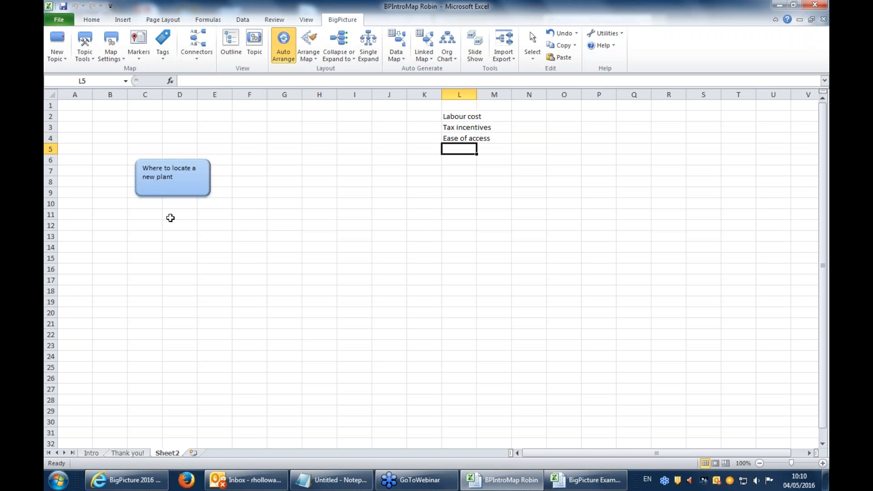
text(Safety)
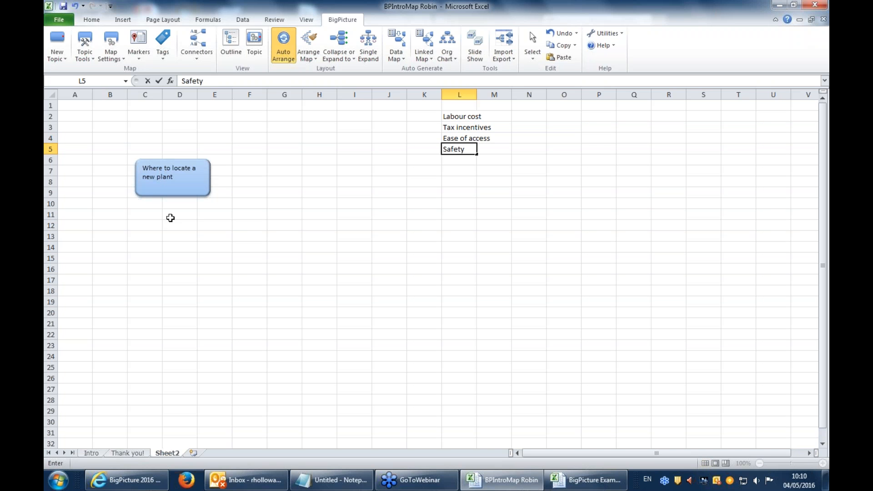
key(Return)
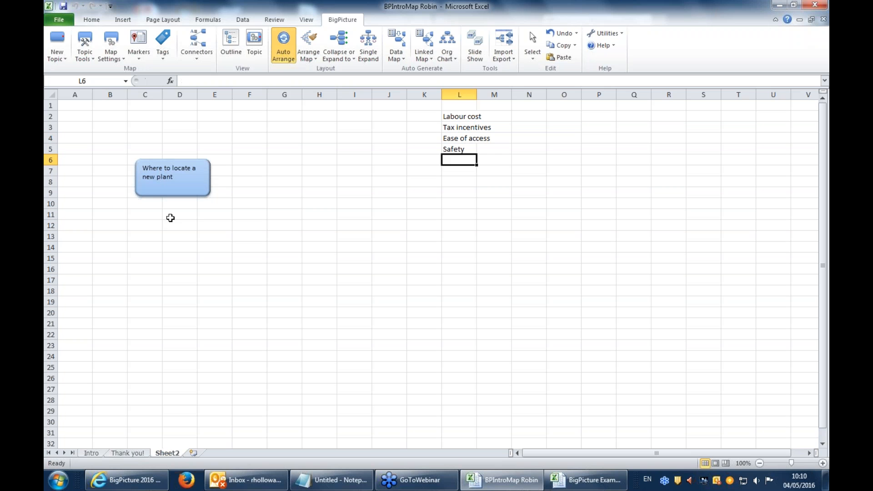
Complete the list with "Future growth", "Competition" and "Local Labour market" in cells L6 to L8
text(Furut)
text(r)
key(BackSpace)
key(BackSpace)
key(BackSpace)
key(BackSpace)
text(ture growth)
key(Return)
text(Competition)
key(Return)
text(Local Labour market)
key(Return)
Add children to the "Where to locate a new plant" topic, using cells L2:L8 as the topic labels
click(173, 160)
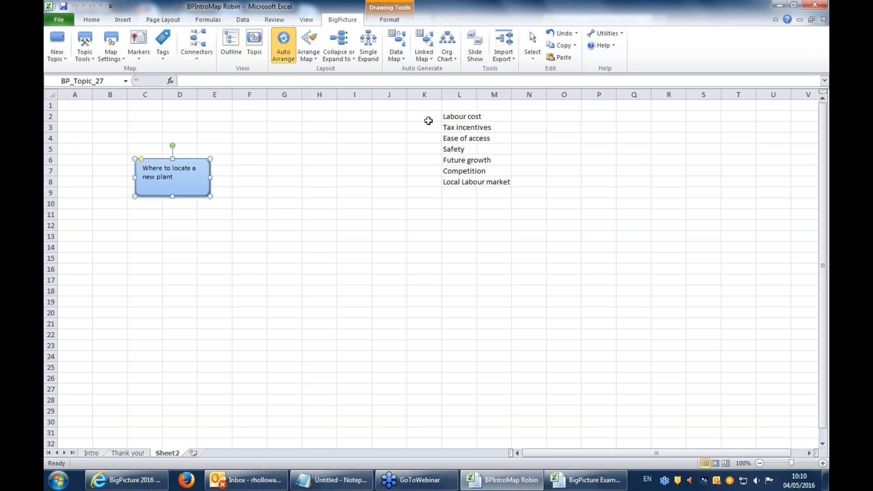
right_click(185, 179)
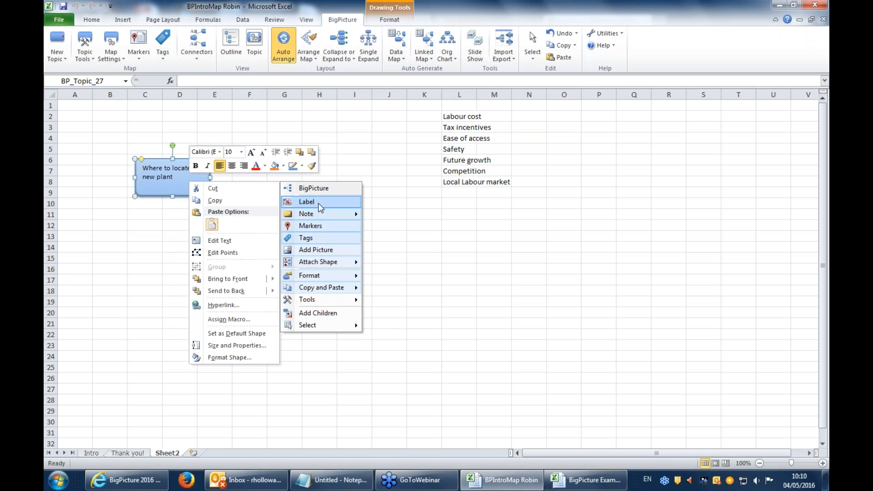
click(317, 314)
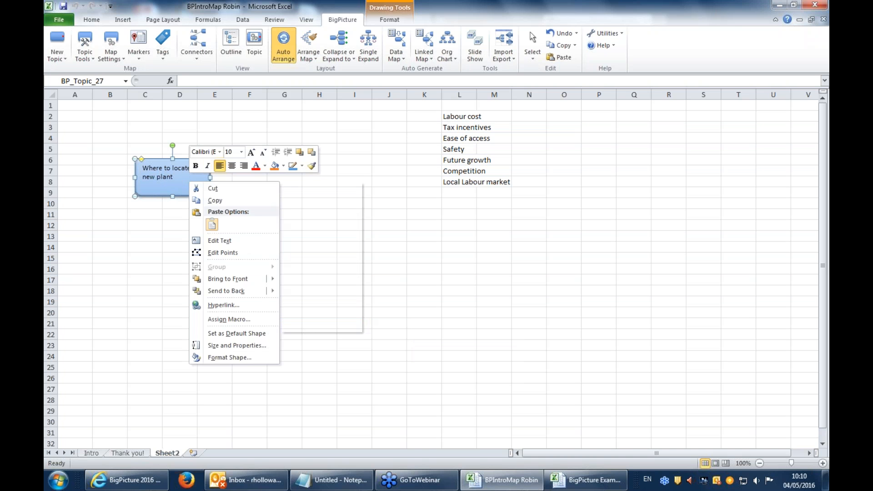
click(456, 117)
drag(456, 117, 471, 182)
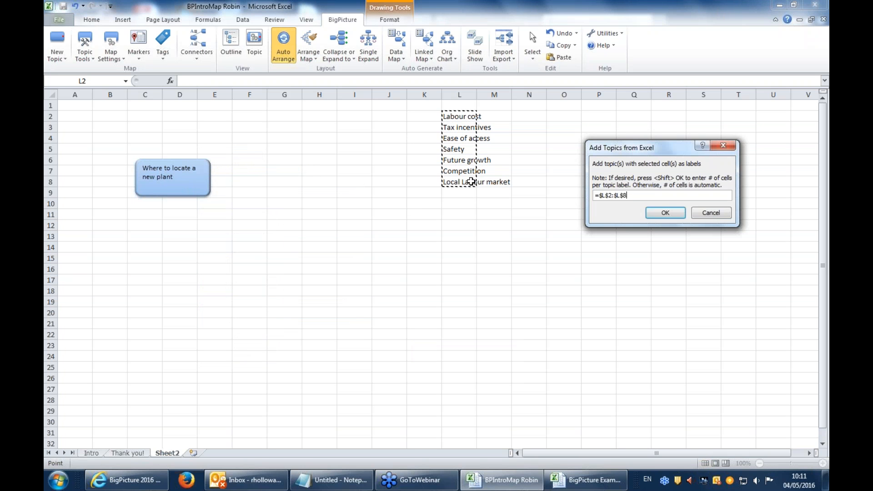
click(666, 213)
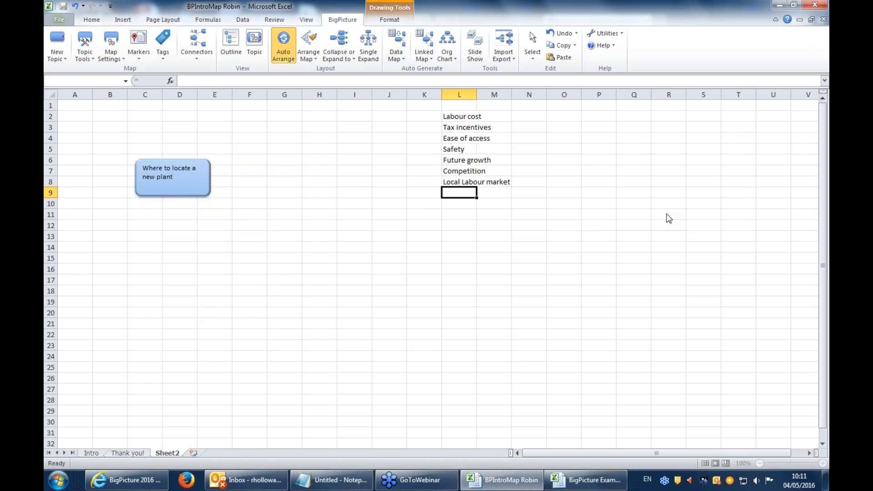
scroll(296, 296, down, 3)
scroll(296, 296, up, 3)
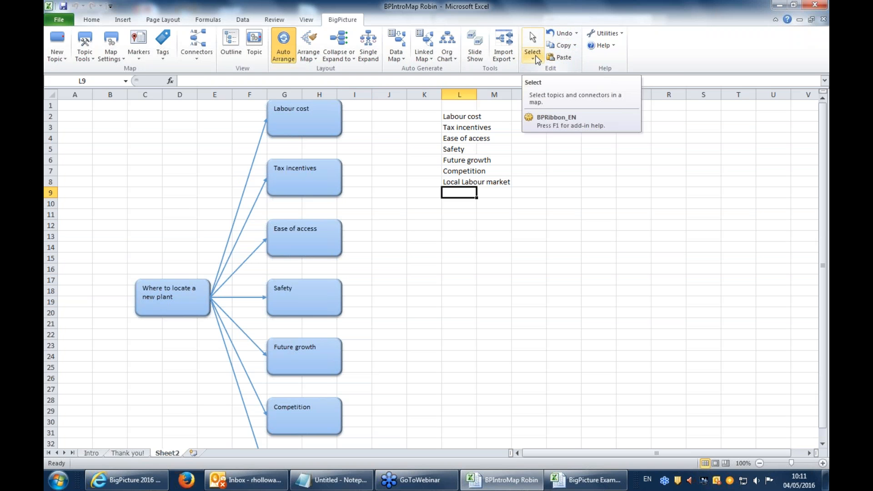
Select all topics in the map
click(533, 57)
click(546, 71)
click(533, 55)
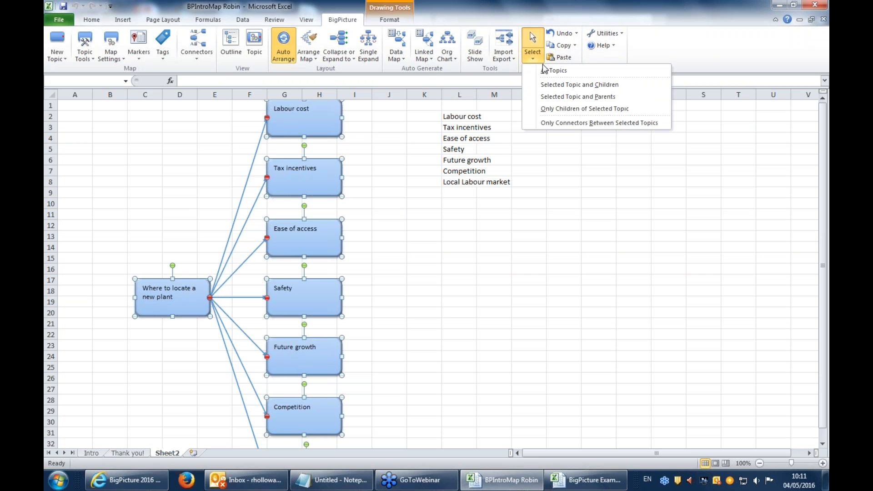
click(546, 70)
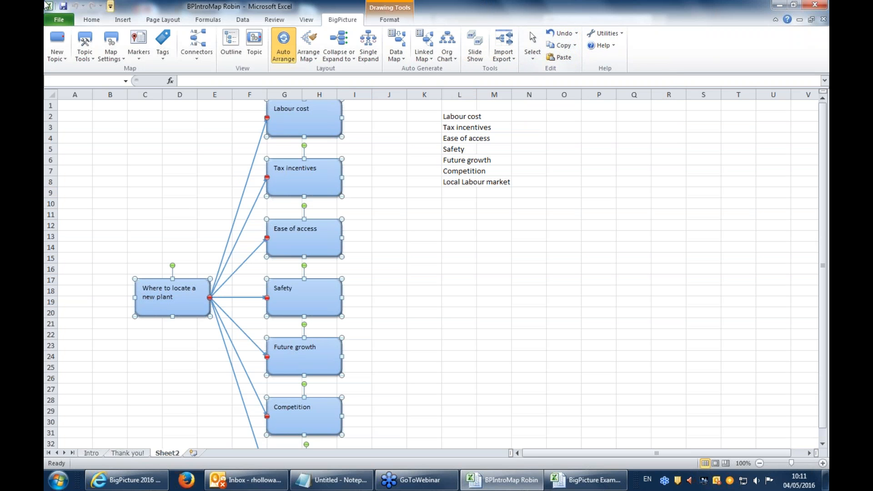
Try bold, italic and underline formatting on the text of the selected topics
click(89, 20)
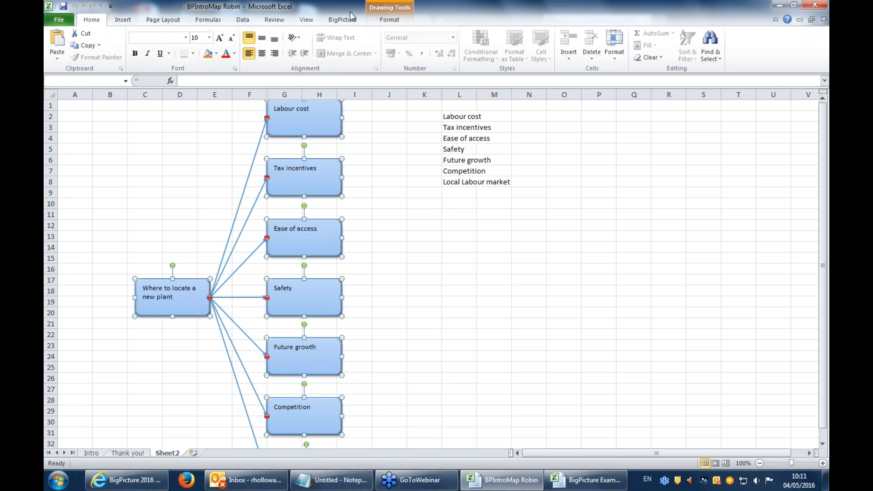
click(134, 54)
click(151, 54)
click(161, 53)
click(154, 53)
click(147, 53)
click(135, 53)
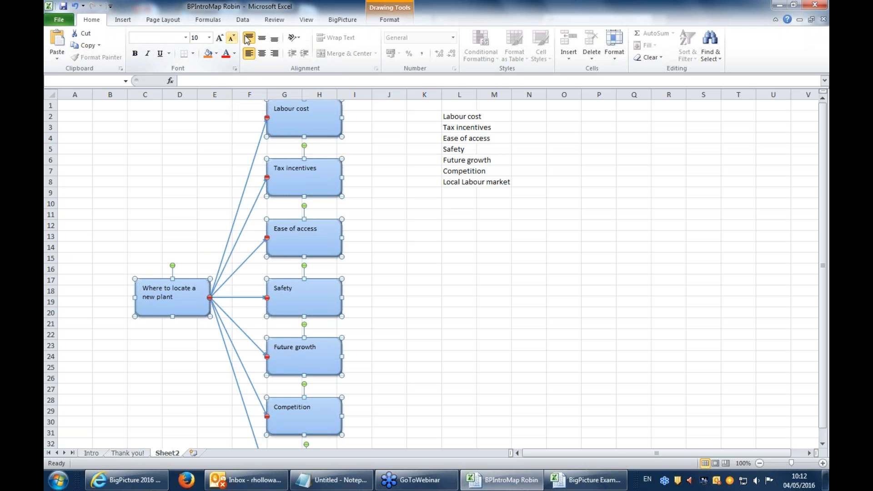
Set the font of the selected topics to Calibri (Body) and enlarge their text to 10.5
click(186, 37)
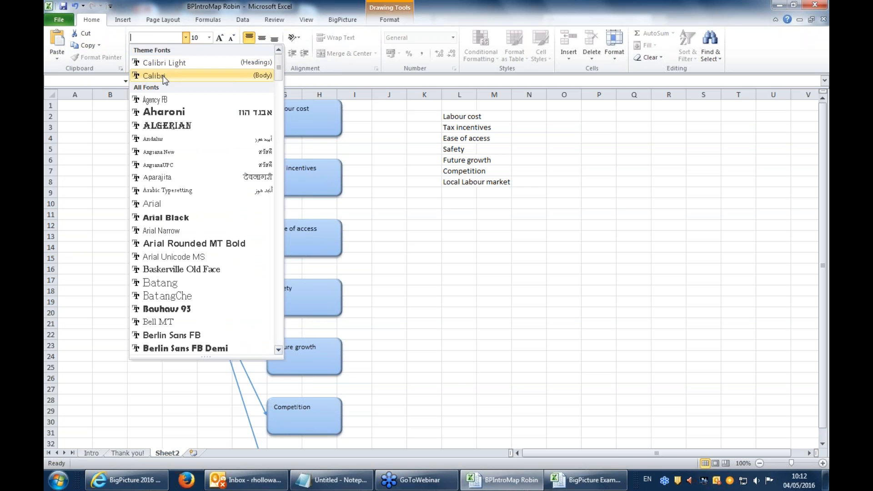
click(163, 75)
click(219, 38)
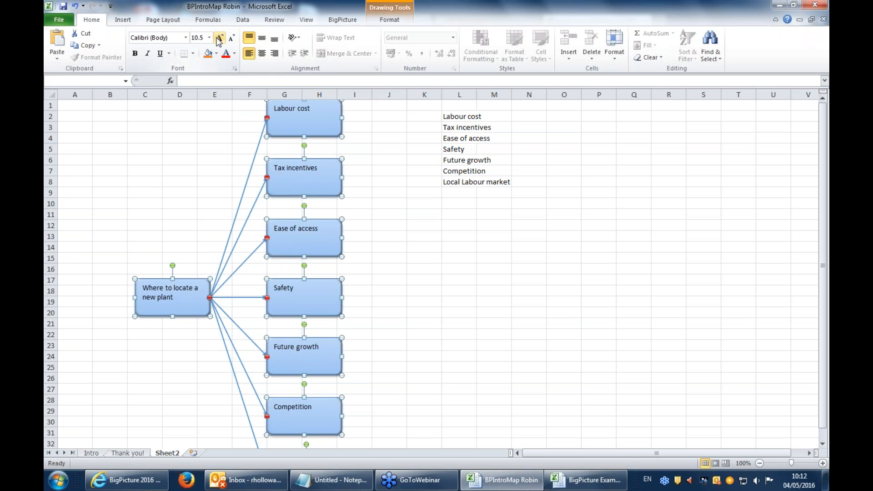
Set the text colour of the selected topics to black and fill the topics with orange
click(226, 54)
click(234, 53)
click(229, 64)
click(208, 53)
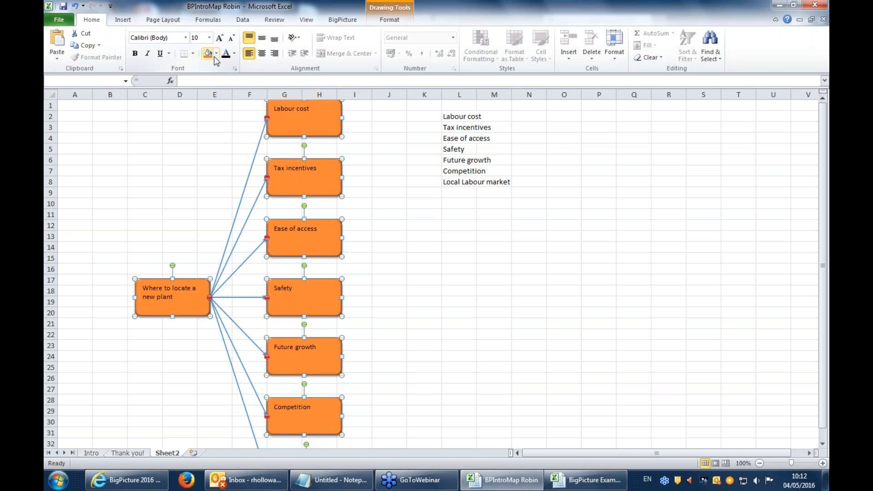
Try changing the shape of the selected topics to an oval
click(387, 21)
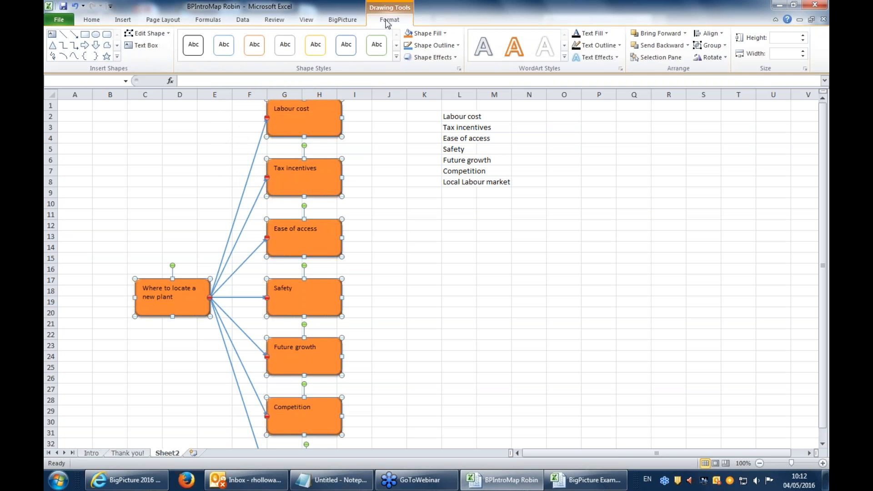
click(426, 33)
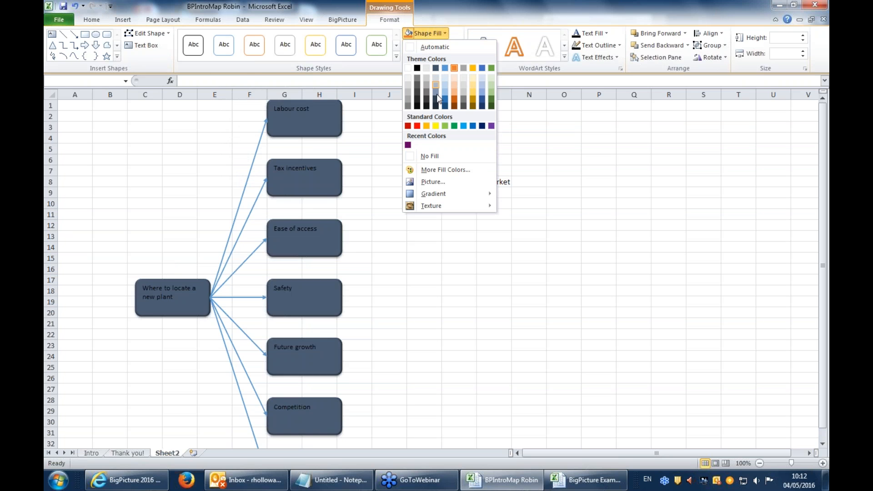
click(423, 33)
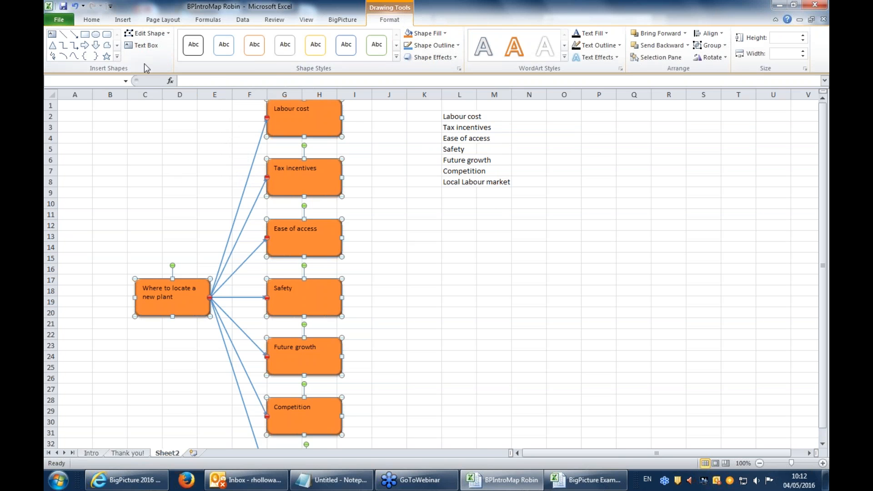
click(144, 34)
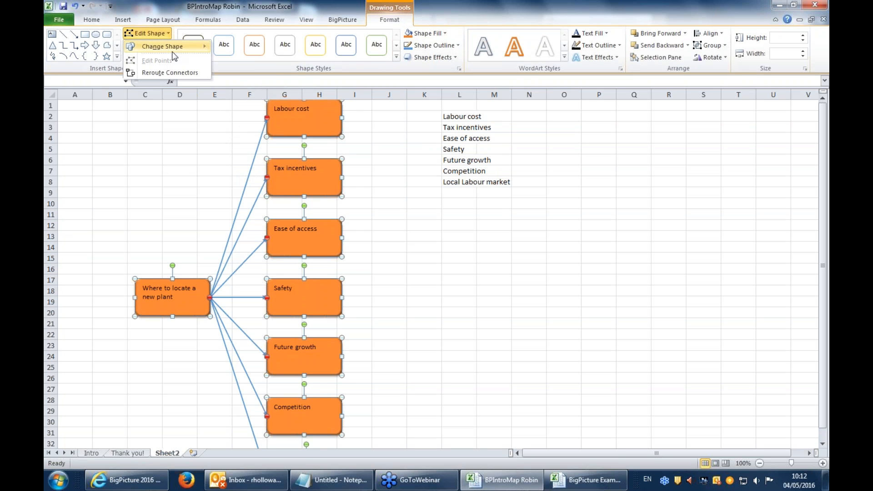
mouse_move(195, 47)
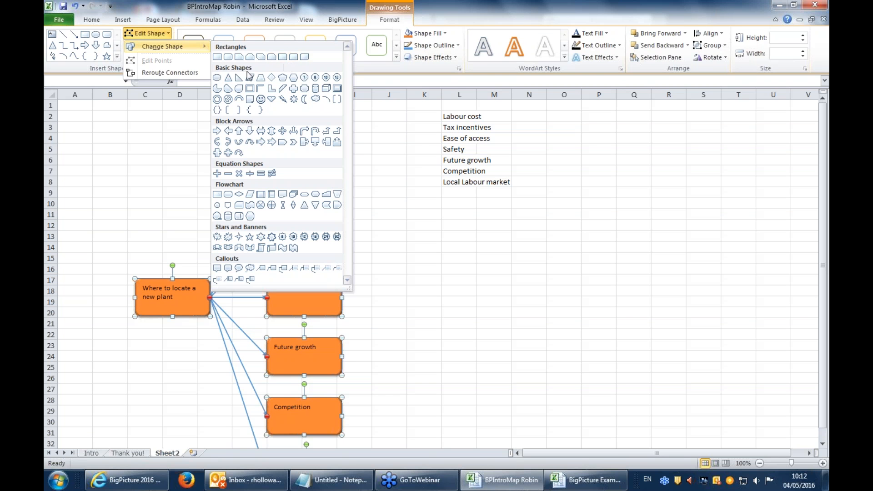
click(217, 78)
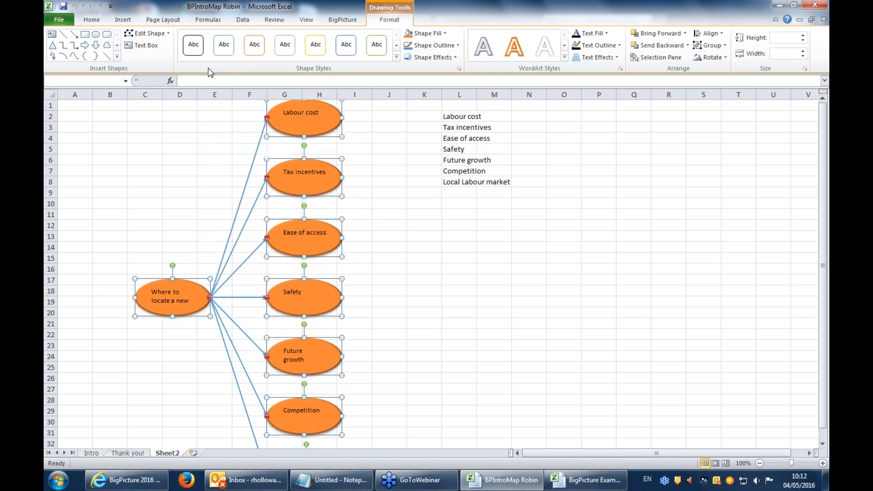
Change the shape of the selected topics to a regular pentagon
click(165, 33)
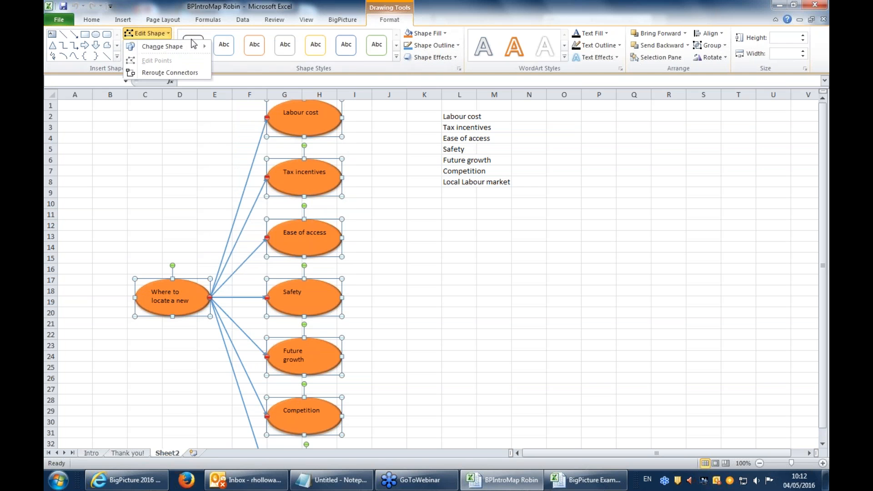
mouse_move(162, 46)
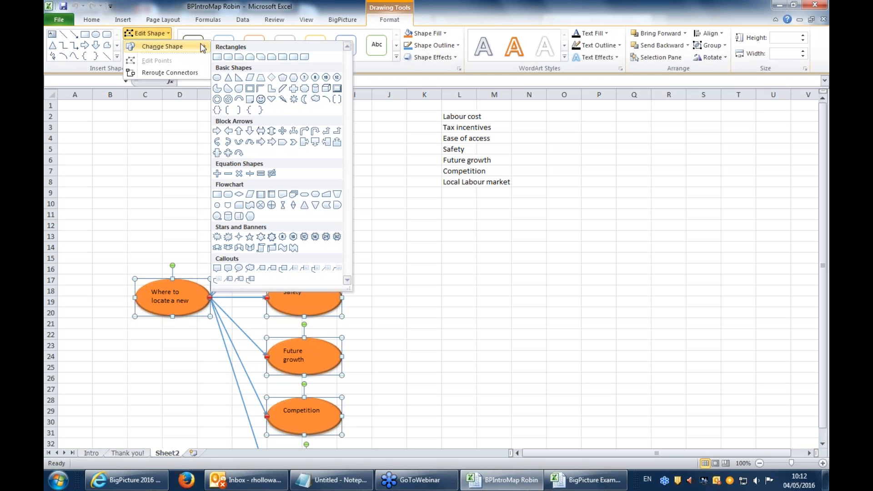
click(283, 78)
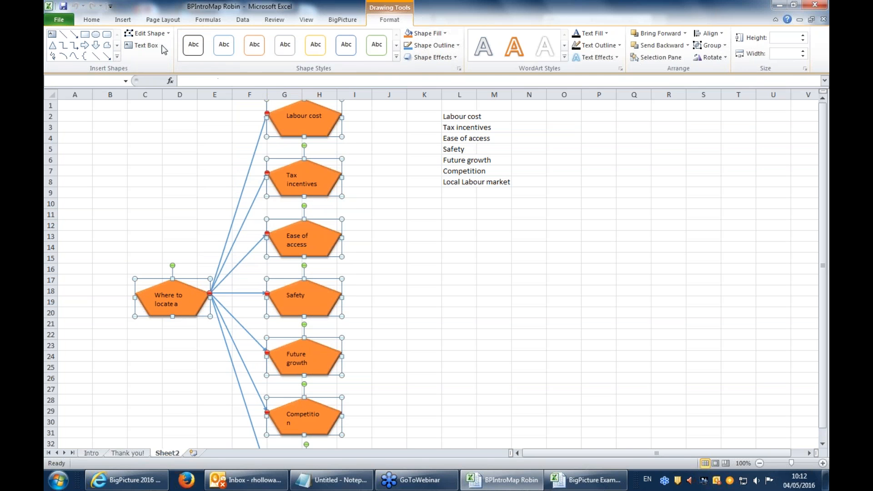
Centre the text of the selected topics horizontally and align it to the middle vertically
click(91, 20)
click(262, 53)
click(262, 37)
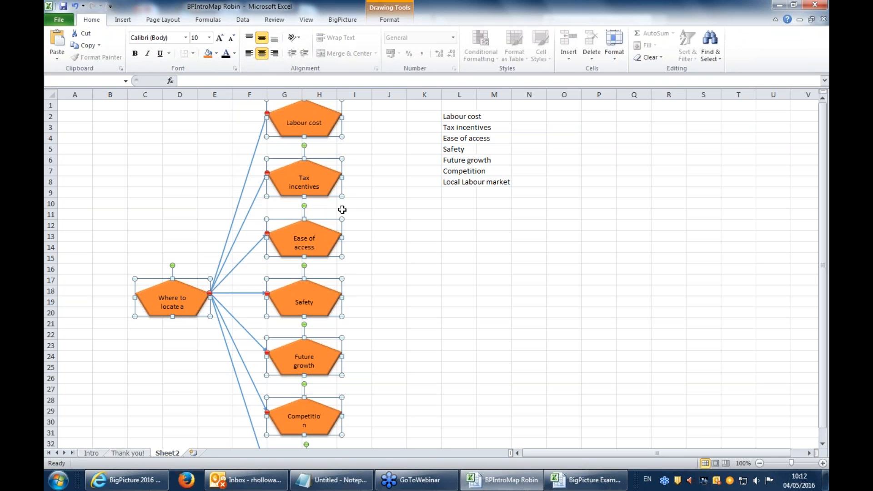
Enlarge all the selected pentagon topics together to about three columns wide and five rows high, and deselect them
drag(342, 136, 384, 158)
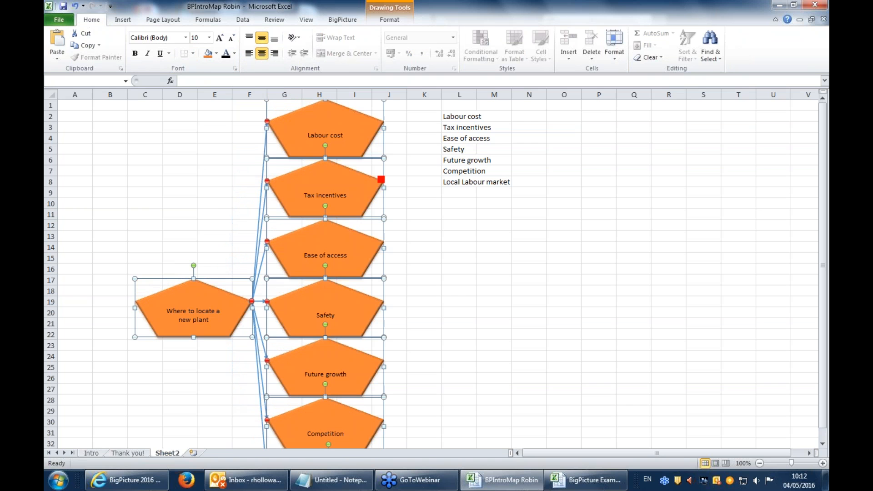
click(186, 169)
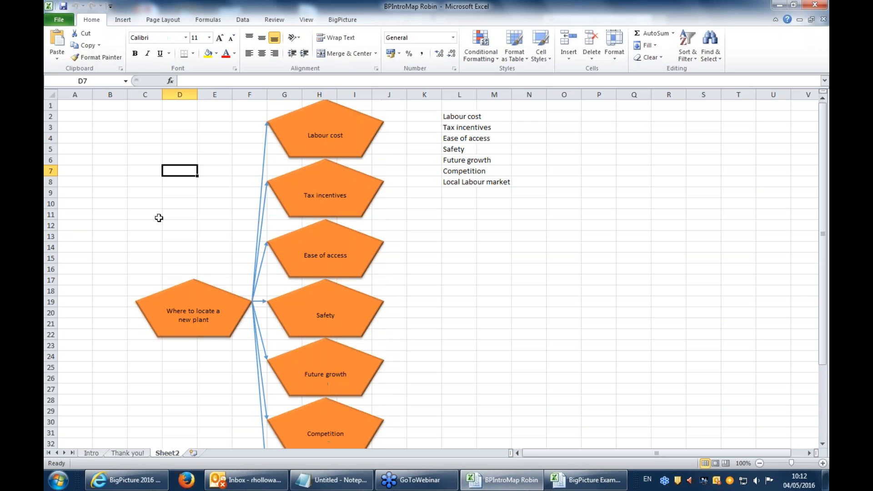
scroll(206, 192, down, 2)
scroll(206, 192, down, 4)
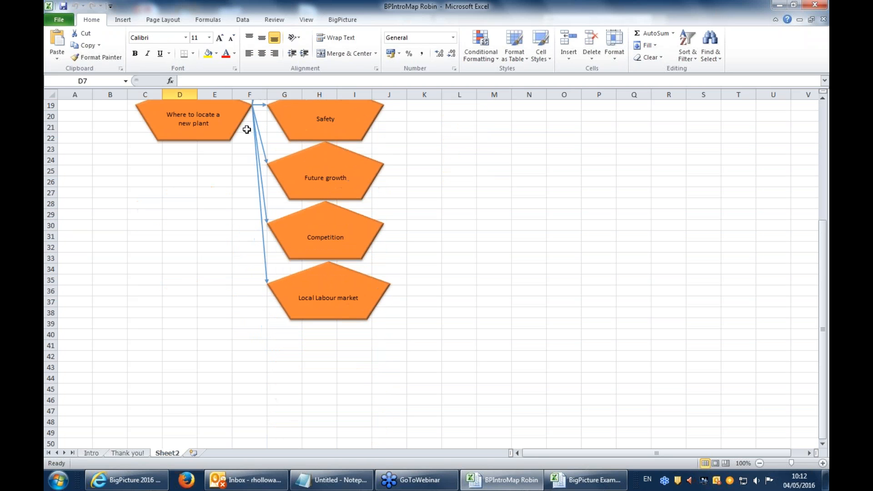
click(355, 22)
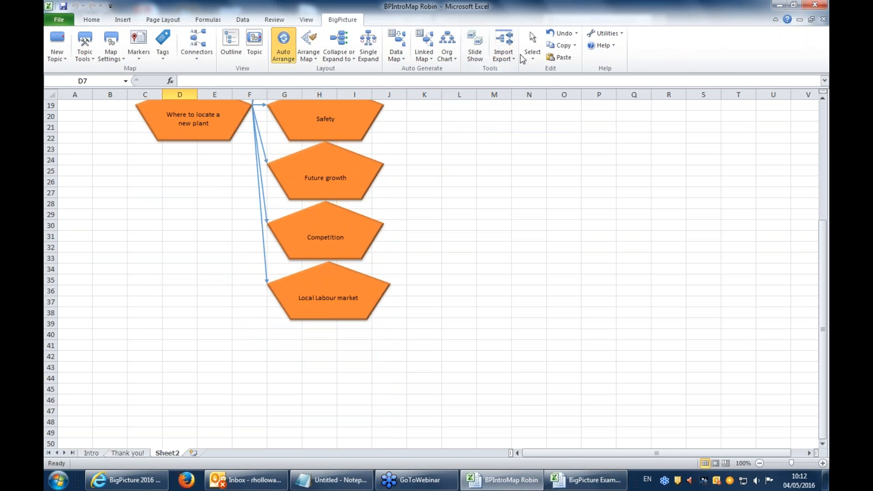
click(532, 54)
click(546, 68)
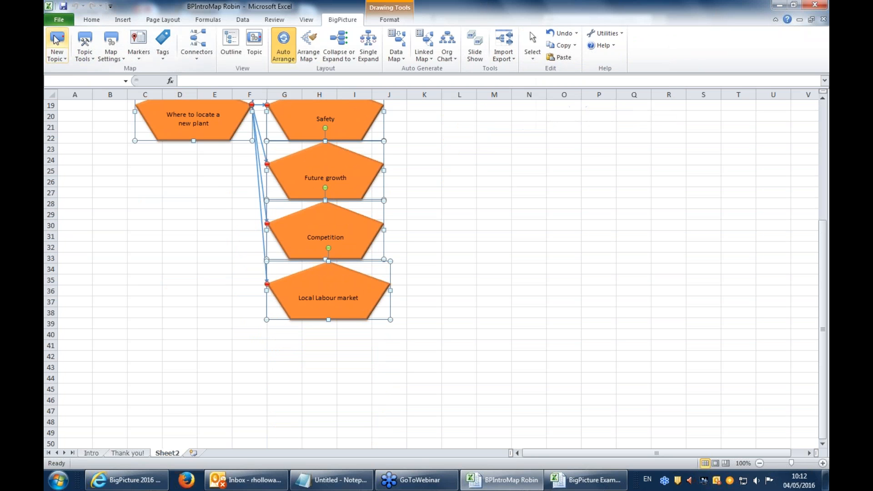
scroll(289, 141, up, 3)
scroll(224, 160, up, 2)
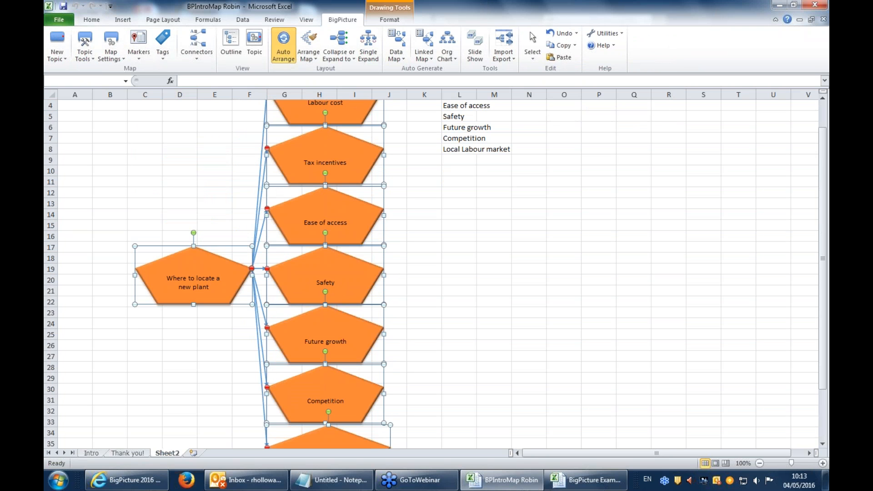
click(214, 182)
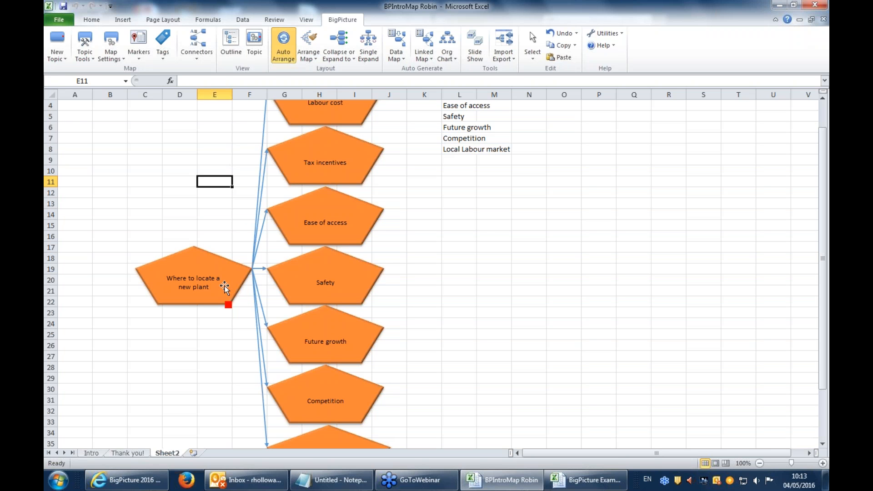
Move the "Where to locate a new plant" topic away from its child topics so that it spans columns A to D
click(199, 285)
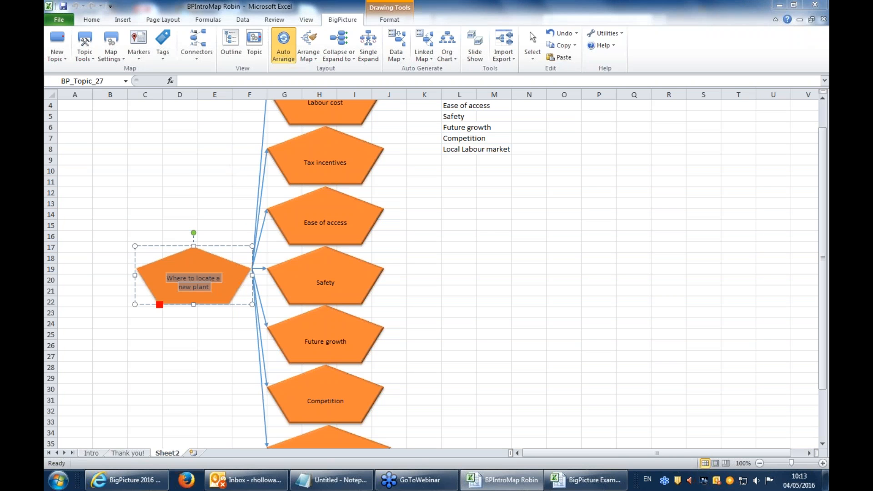
click(102, 236)
double_click(148, 268)
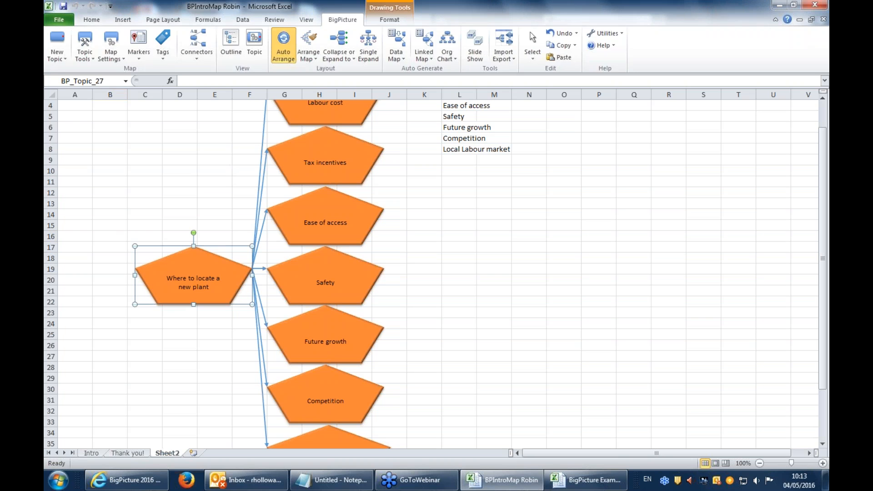
drag(139, 267, 79, 266)
click(179, 182)
Move the "Local Labour market" topic down to about rows 40 to 45, slightly left of the Competition topic
scroll(179, 182, up, 1)
click(326, 101)
scroll(386, 287, down, 5)
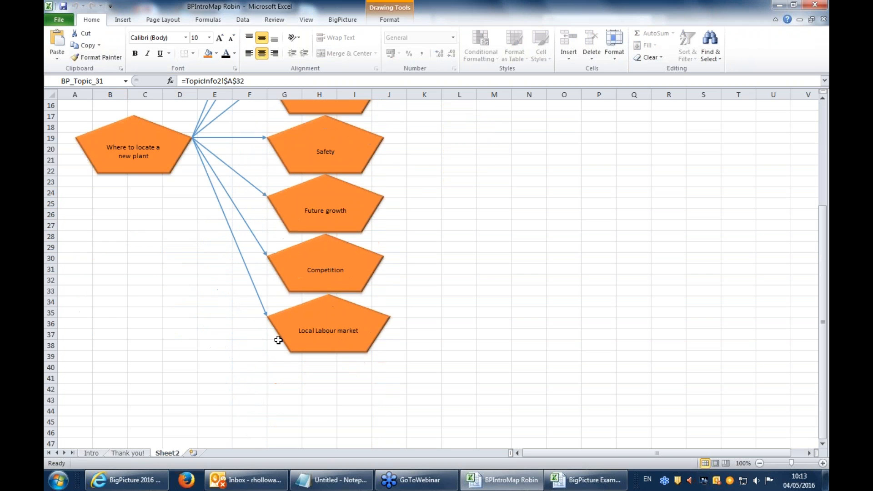
click(329, 331)
drag(329, 330, 284, 402)
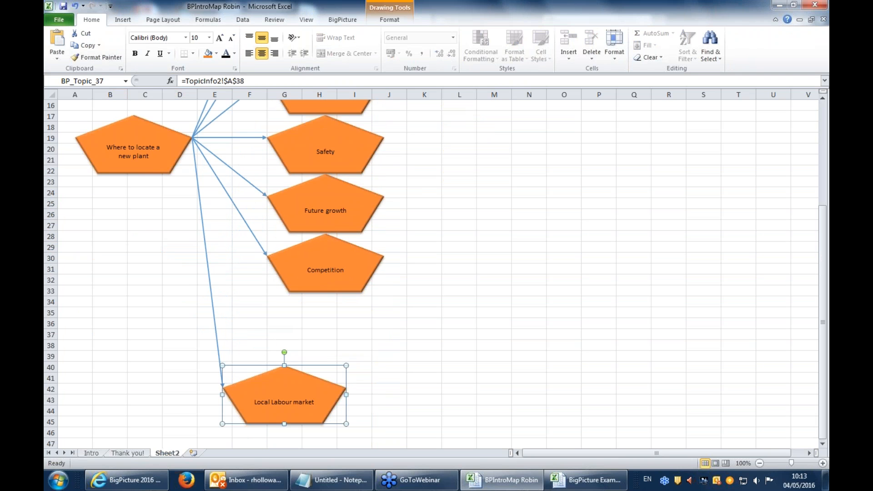
Insert a new topic between "Where to locate a new plant" and "Local Labour market" without connecting the other child topics to it
click(200, 209)
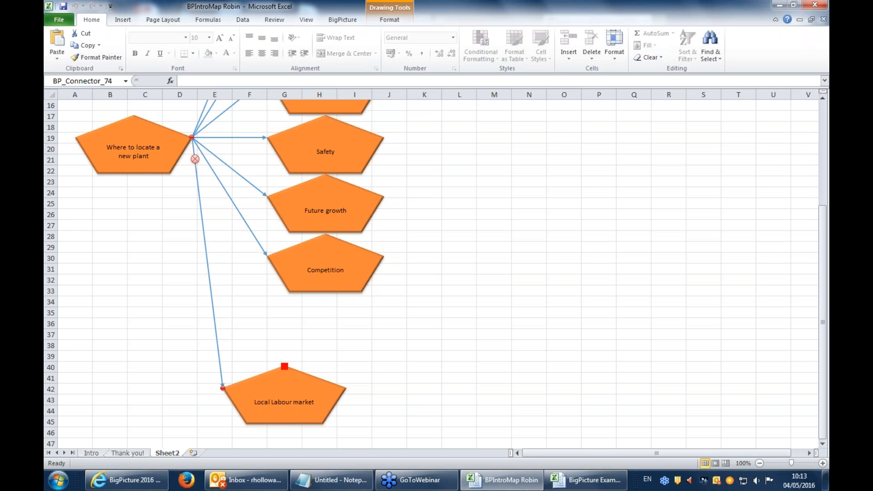
right_click(204, 267)
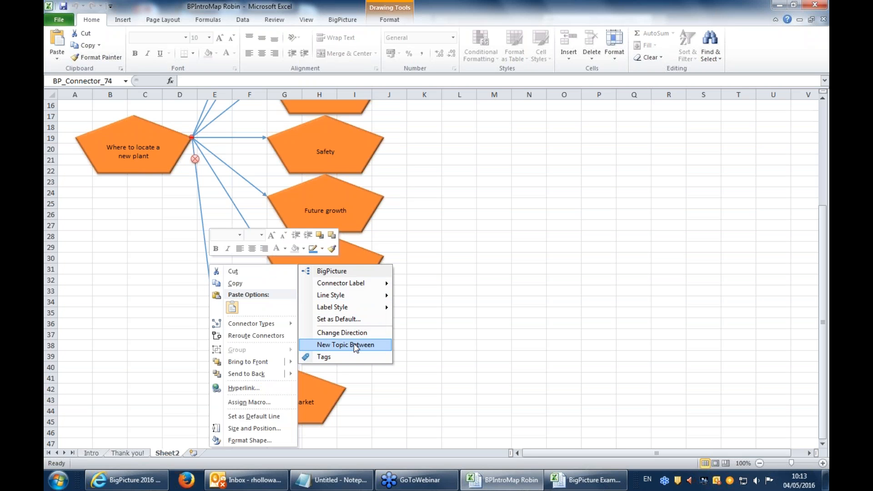
click(354, 344)
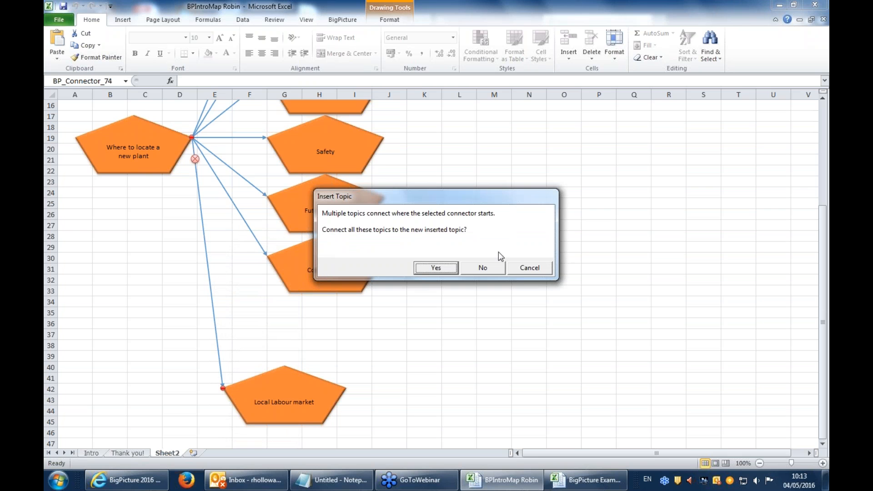
click(484, 268)
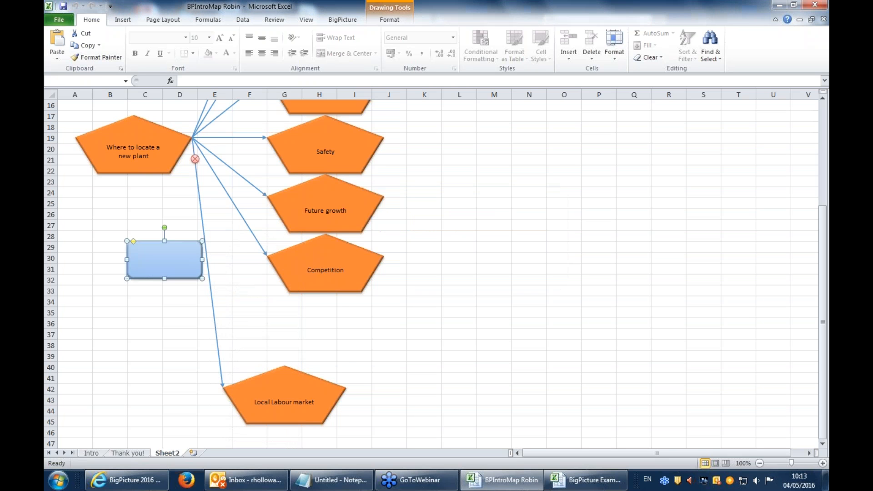
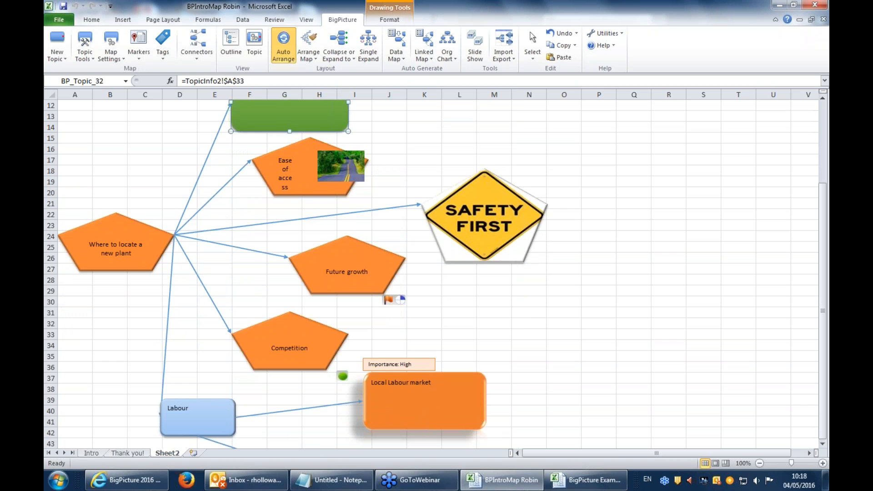
Show the map outline grouped by tags and move "Ease of access" under the Medium importance tag
click(184, 138)
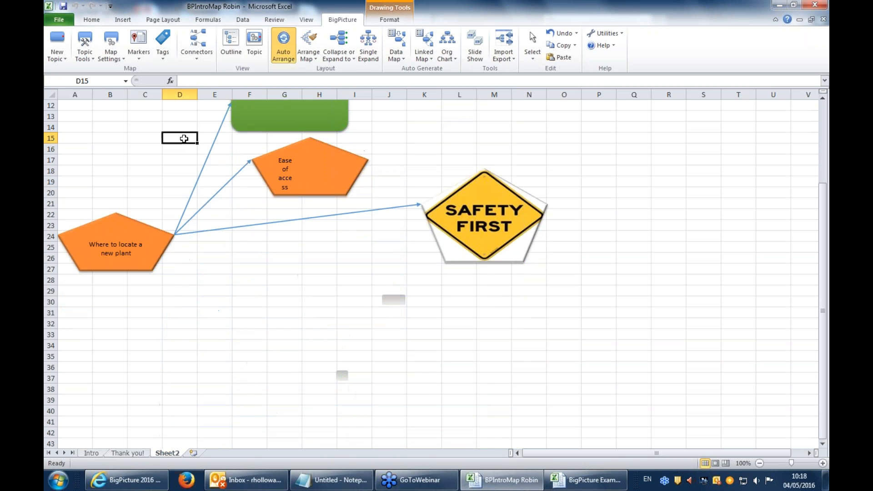
scroll(139, 159, up, 3)
scroll(181, 201, down, 1)
scroll(182, 200, down, 2)
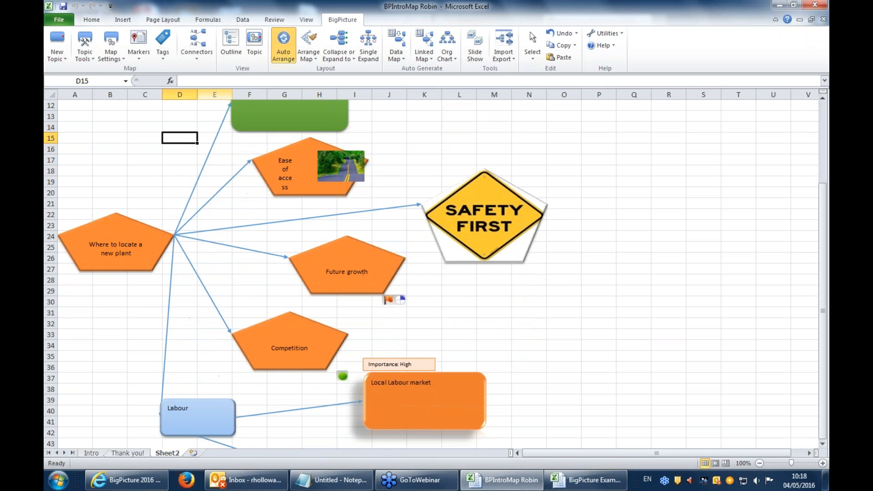
click(232, 43)
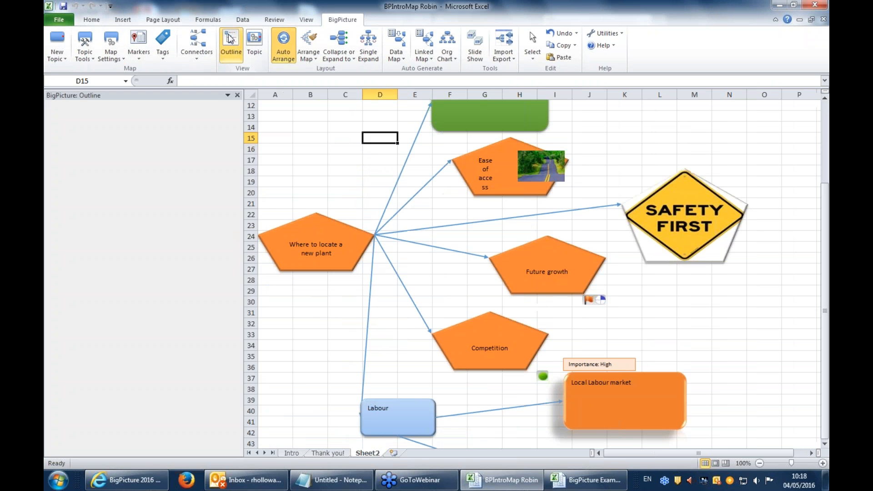
click(84, 114)
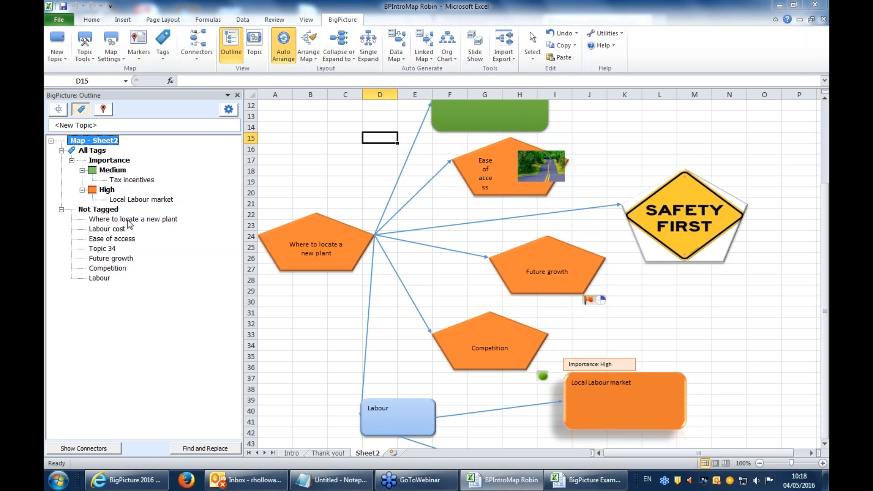
mouse_move(114, 240)
mouse_down()
mouse_move(136, 210)
mouse_move(114, 178)
mouse_up()
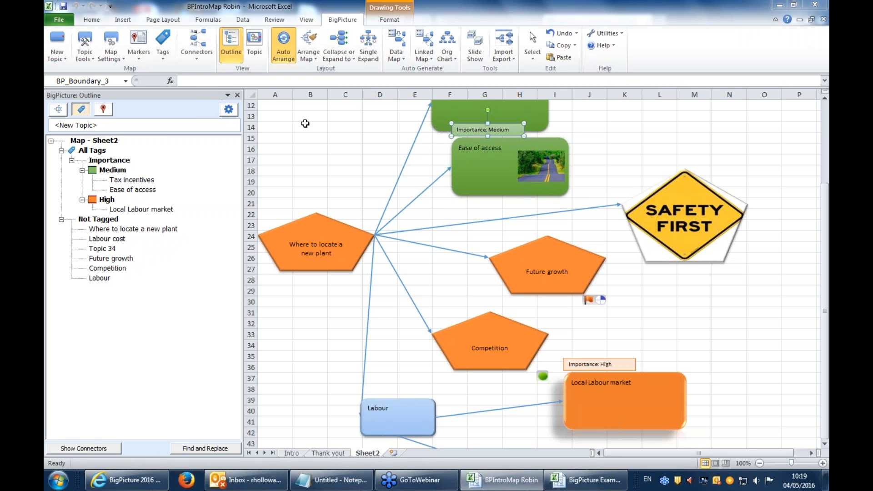
click(303, 129)
Select the empty cell Q3, to the right of the topic list on Sheet2
scroll(635, 456, right, 1)
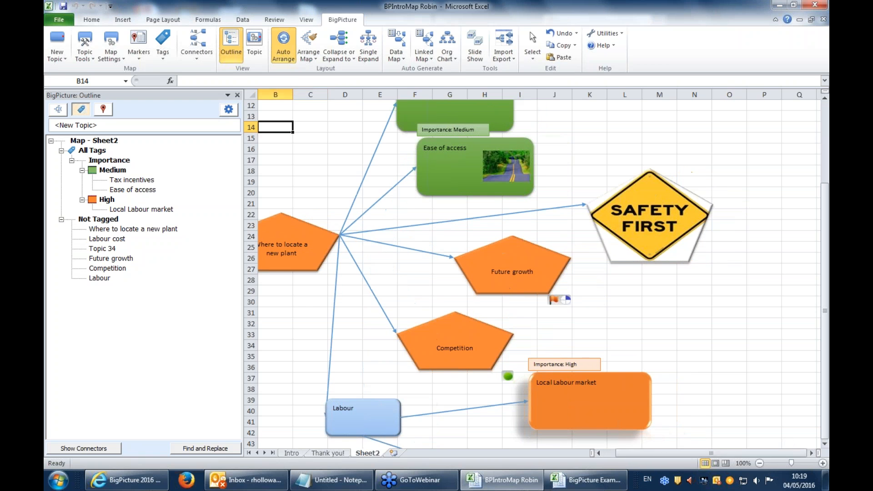
click(805, 271)
key(Right)
key(Right)
key(Right)
key(Right)
key(Right)
key(Right)
key(Right)
key(Right)
key(Right)
key(Right)
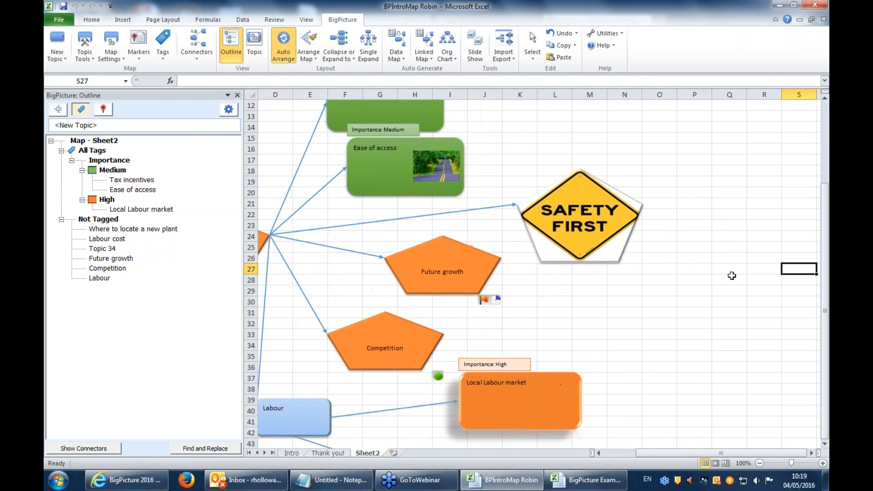
scroll(561, 214, up, 4)
click(439, 127)
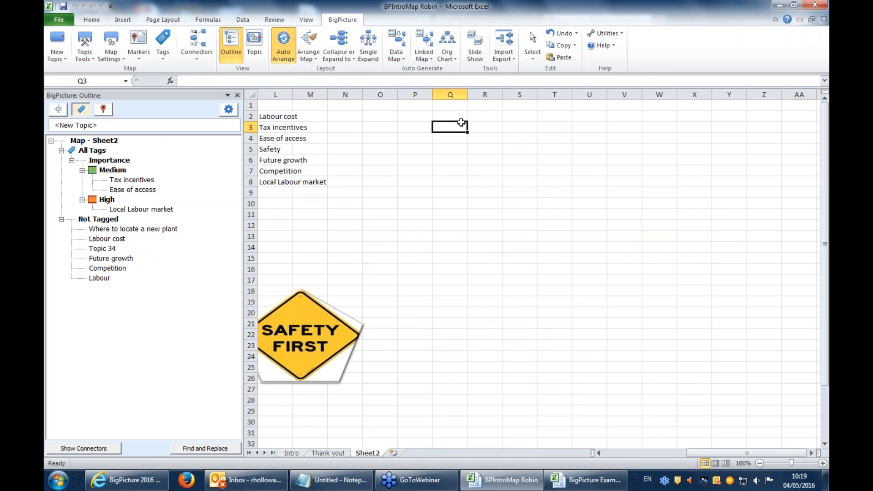
Switch to Notepad and copy the entire indented topic list starting with "Where to locate a new plant"
click(332, 480)
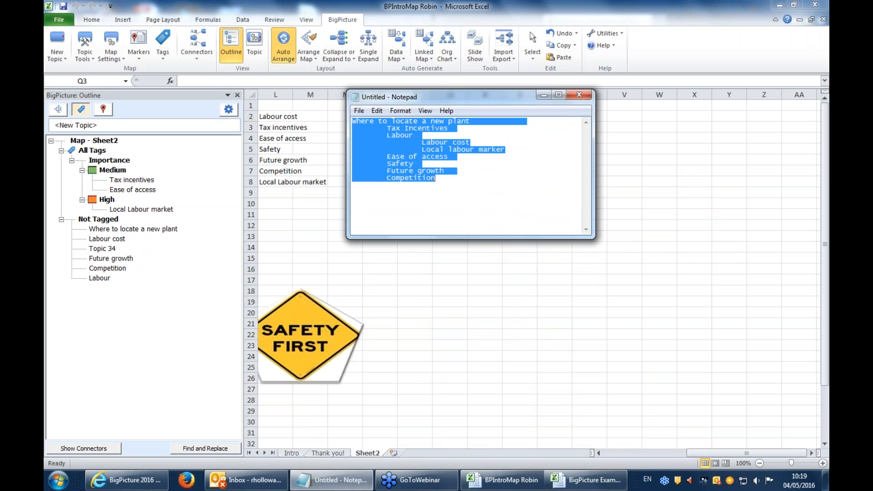
drag(355, 121, 437, 178)
click(354, 121)
key(ctrl+a)
key(ctrl+c)
Move Notepad out of the way and paste the copied list into Sheet2 starting at cell S2
drag(436, 91, 727, 173)
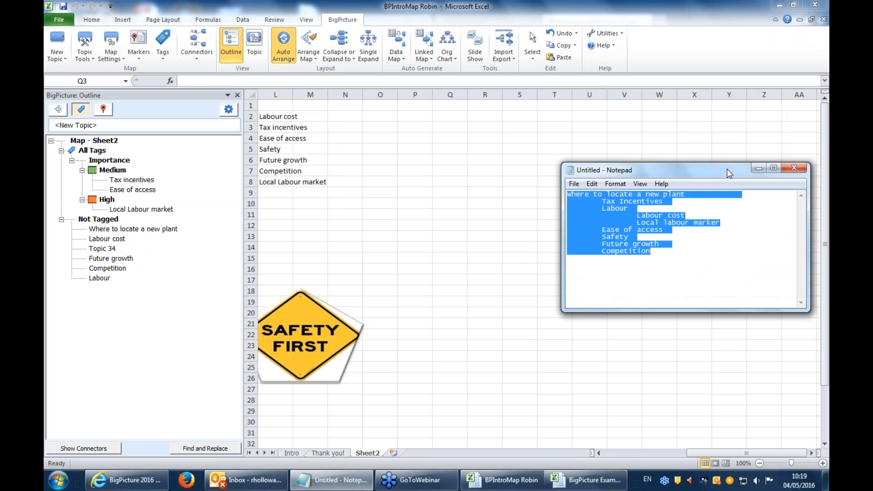
click(757, 169)
click(516, 117)
key(ctrl+v)
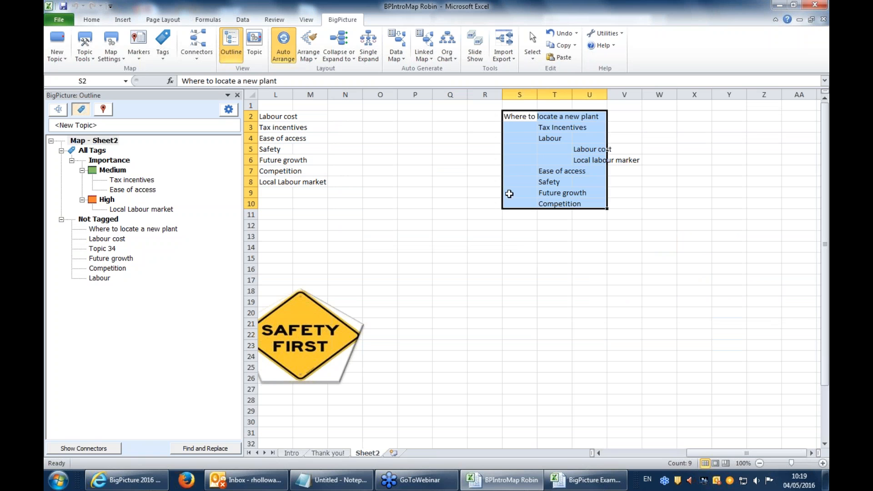
Examine the indentation levels of the pasted list, from "Where to locate a new plant" down to "Competition"
click(521, 127)
click(518, 117)
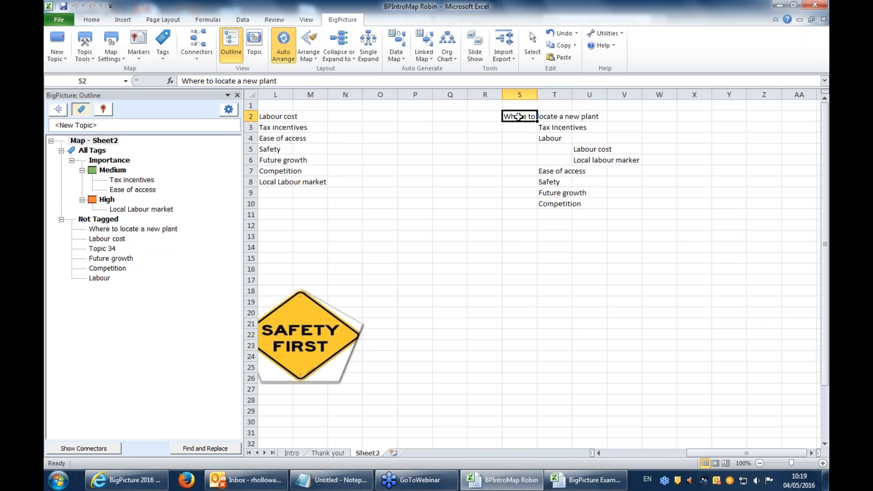
click(562, 126)
click(557, 137)
click(591, 151)
click(592, 158)
click(564, 172)
click(556, 187)
click(555, 195)
click(551, 210)
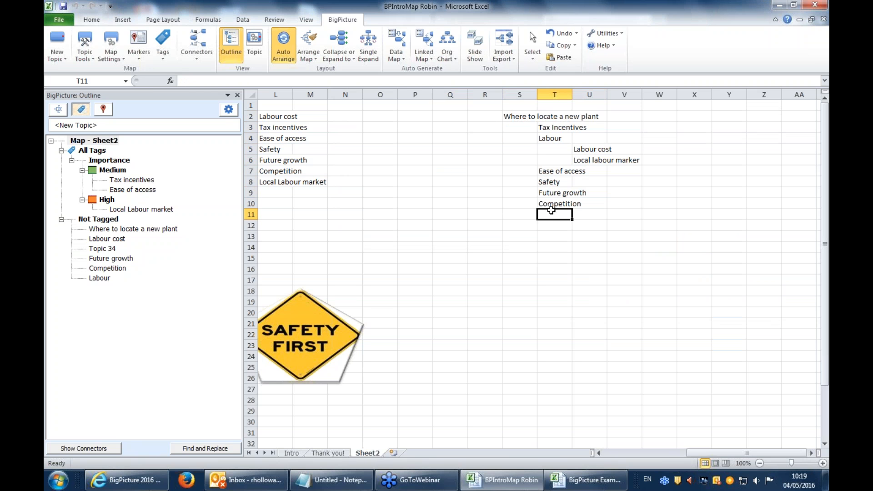
Copy the indented list in S2:U10 and close the map outline on Sheet2
drag(521, 116, 591, 204)
key(ctrl+c)
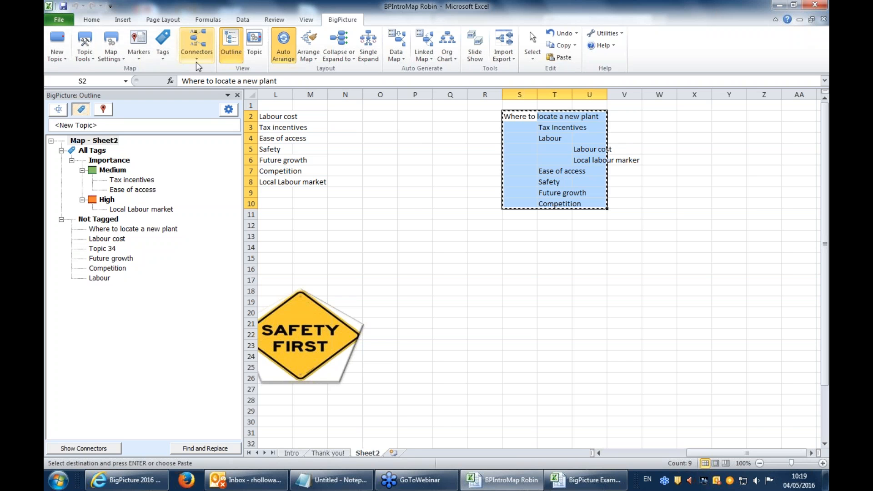
click(231, 40)
click(231, 39)
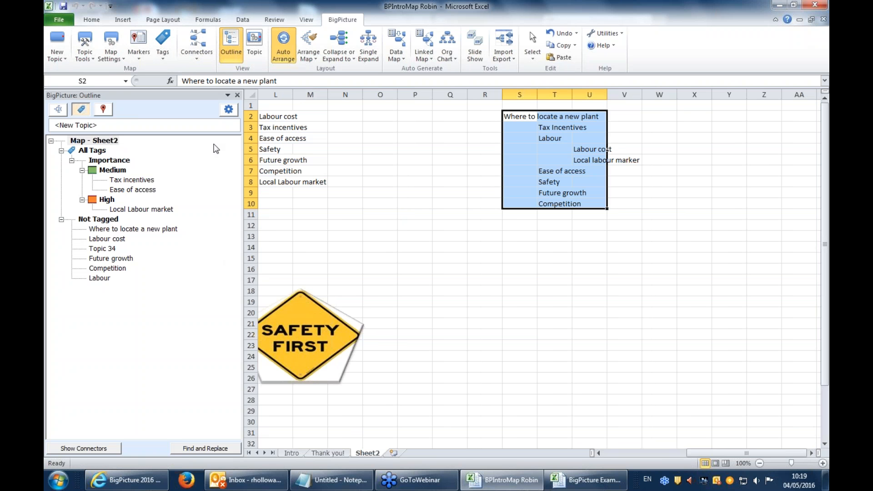
click(237, 95)
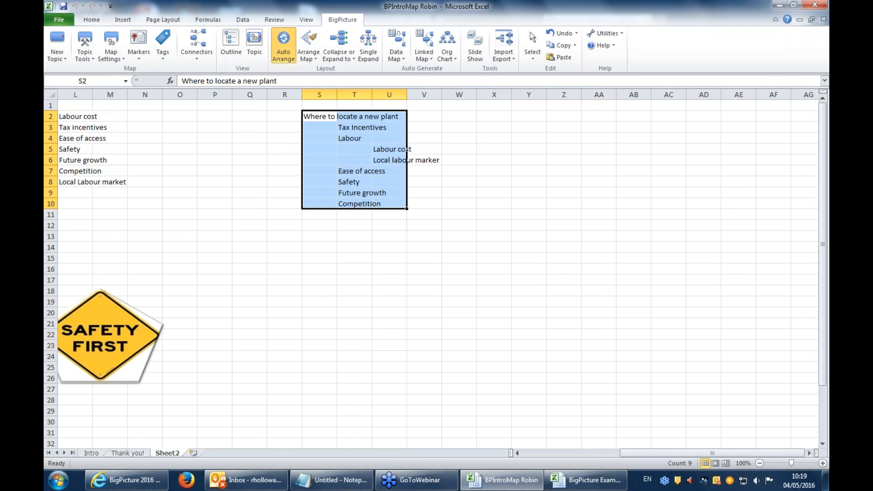
Add a new worksheet and use the outline to start a new map on it
click(194, 453)
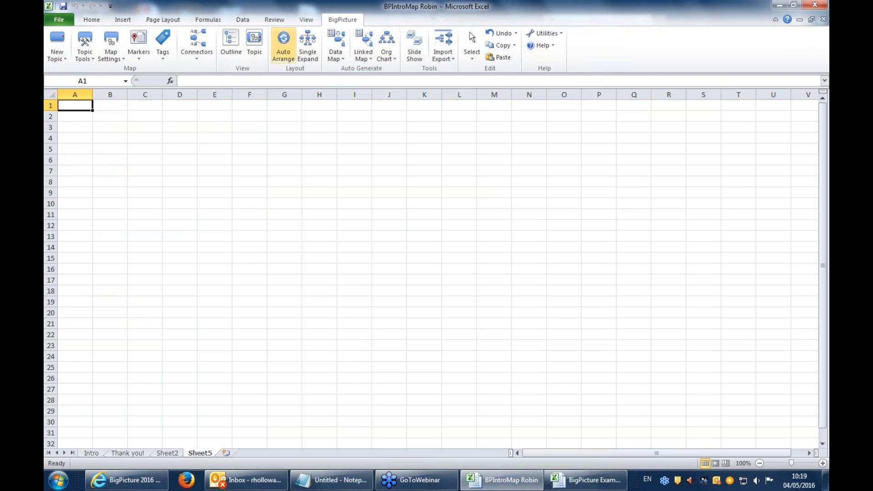
click(230, 40)
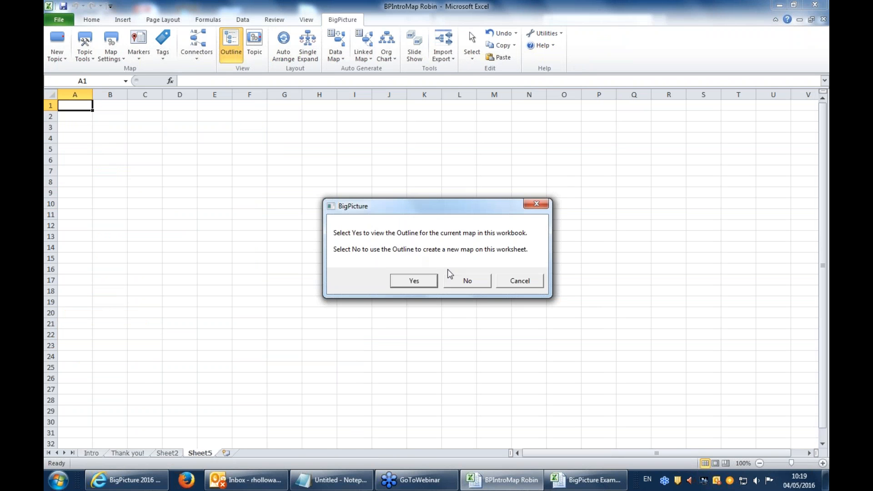
click(467, 280)
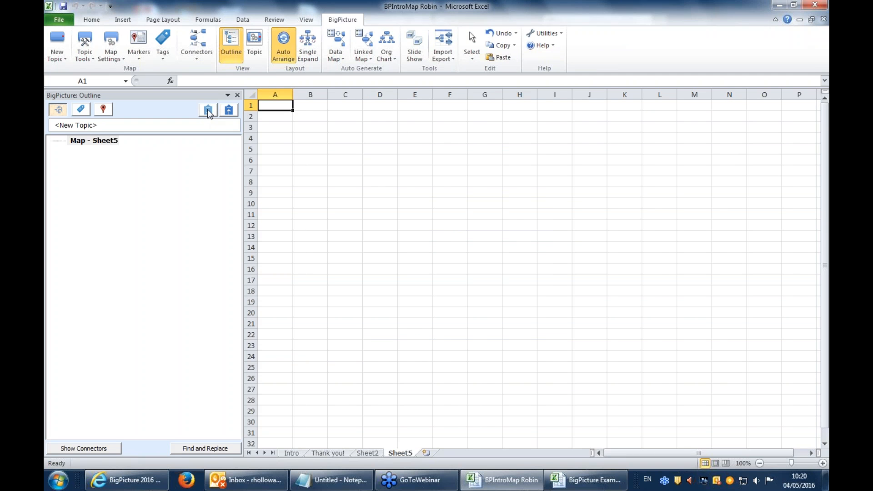
click(209, 111)
click(448, 276)
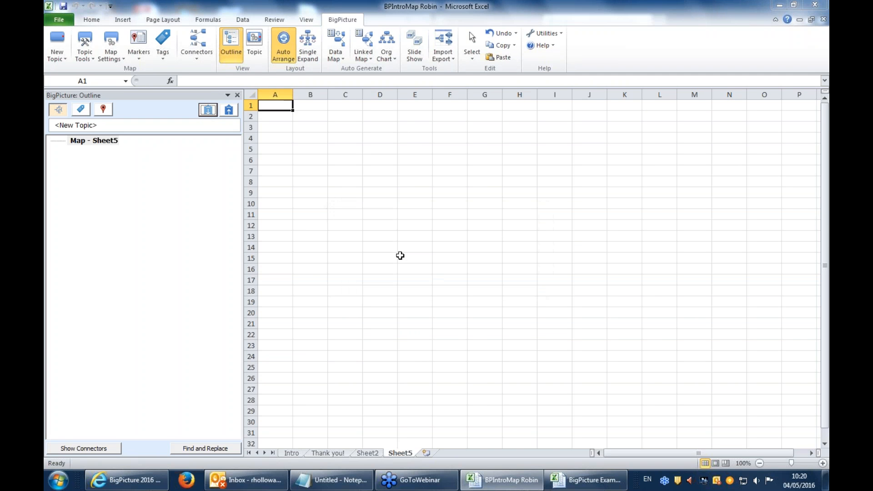
Paste the indented topic list from Notepad into the new worksheet starting at cell B4
click(297, 134)
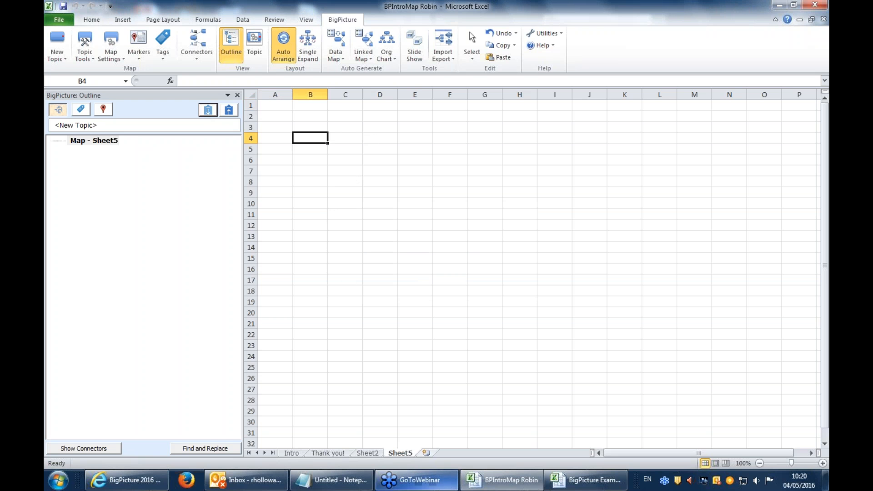
click(322, 483)
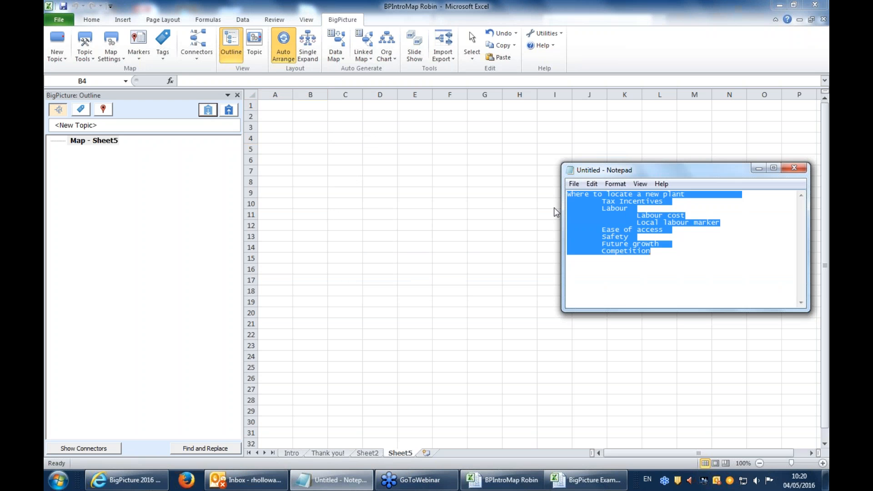
key(alt+Tab)
text(Where to locate a new plant 	Tax Incentives 	Labour 		Labour cost 		Local labour marker 	Ease of access 	Safety 	Future growth 	Competition)
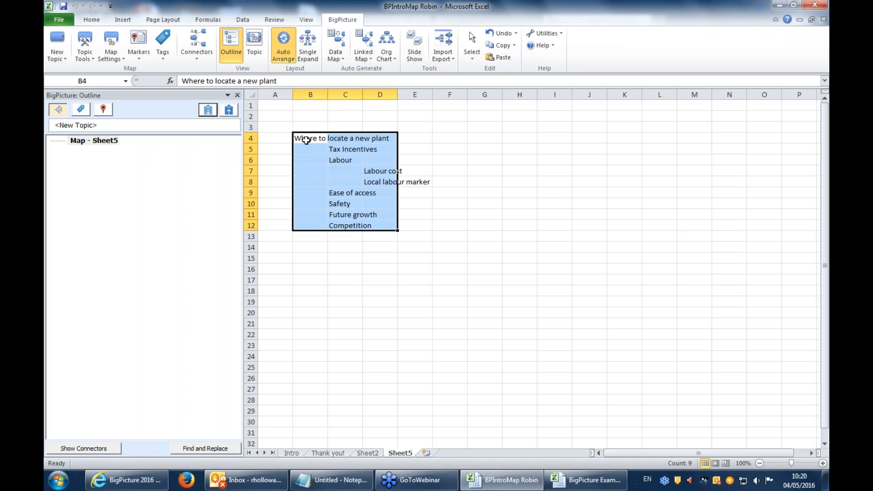
Copy the pasted list in B4:D12 and insert it into the outline starting at topic "Map - Sheet5"
key(ctrl+c)
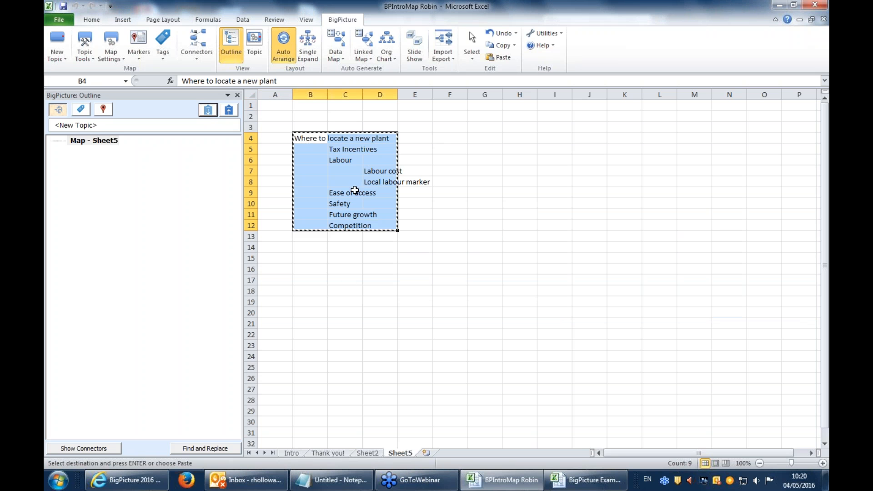
click(208, 109)
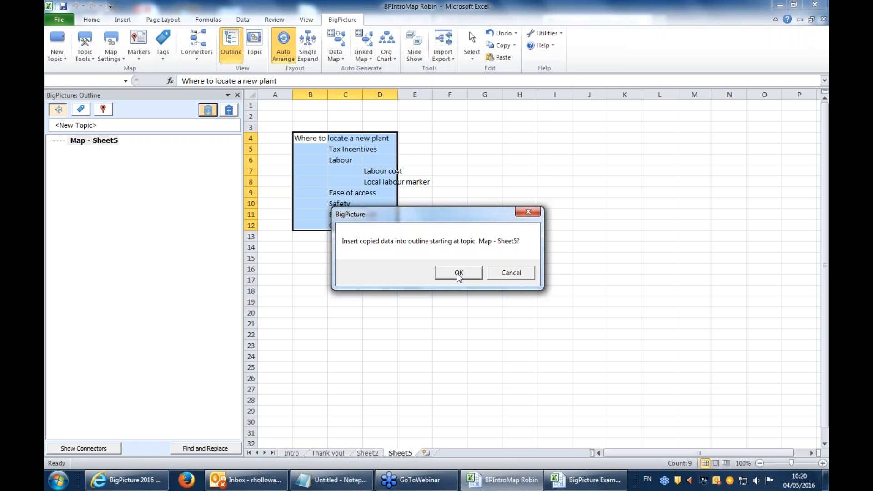
click(459, 272)
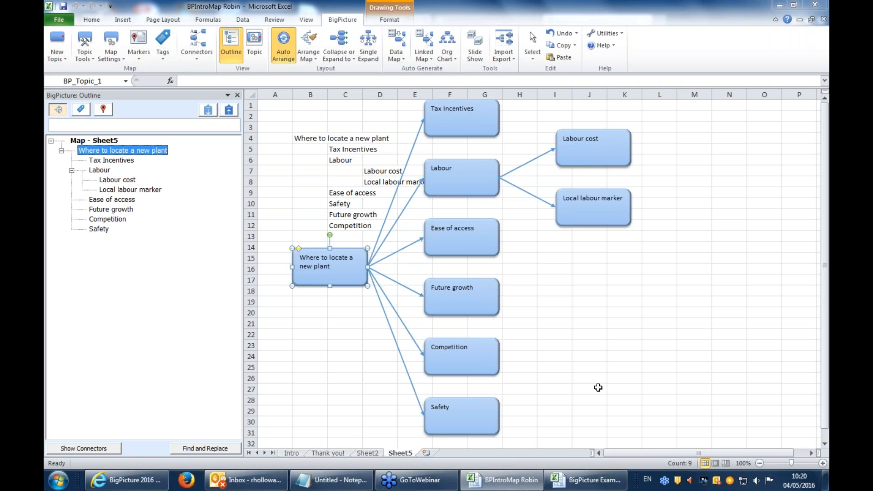
Compare the generated map with the source list in Notepad and the lists on Sheet2
click(332, 480)
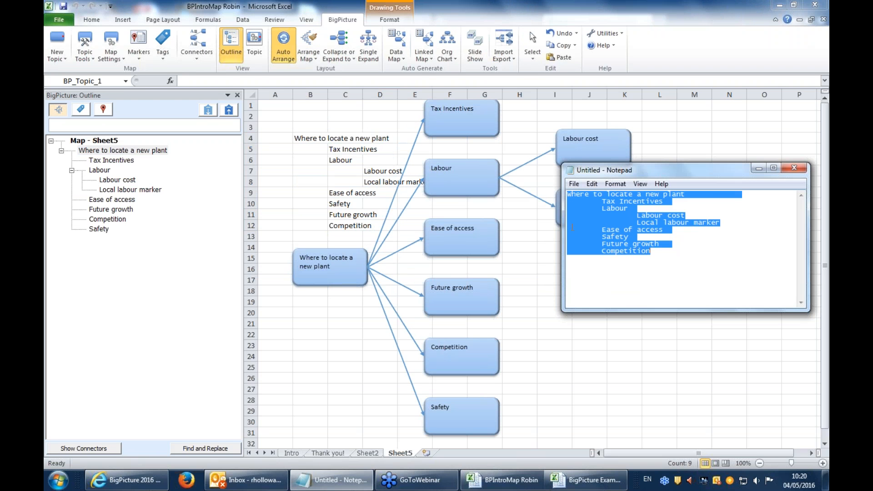
click(309, 149)
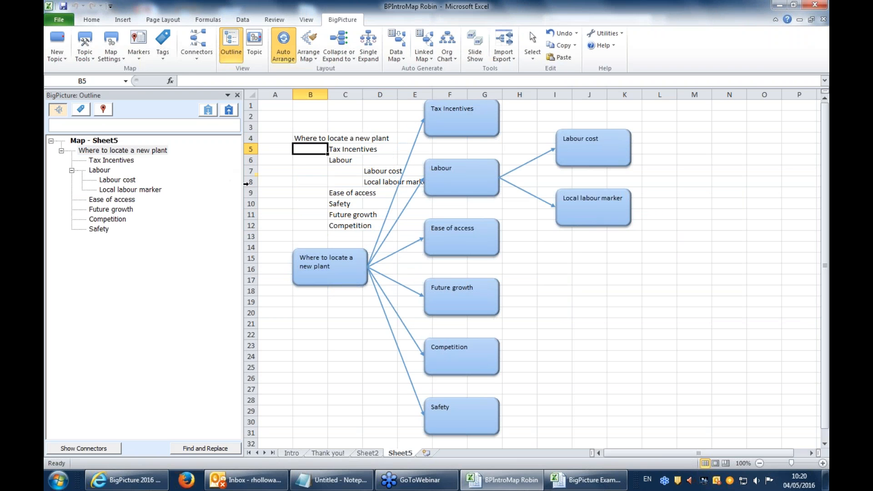
click(368, 453)
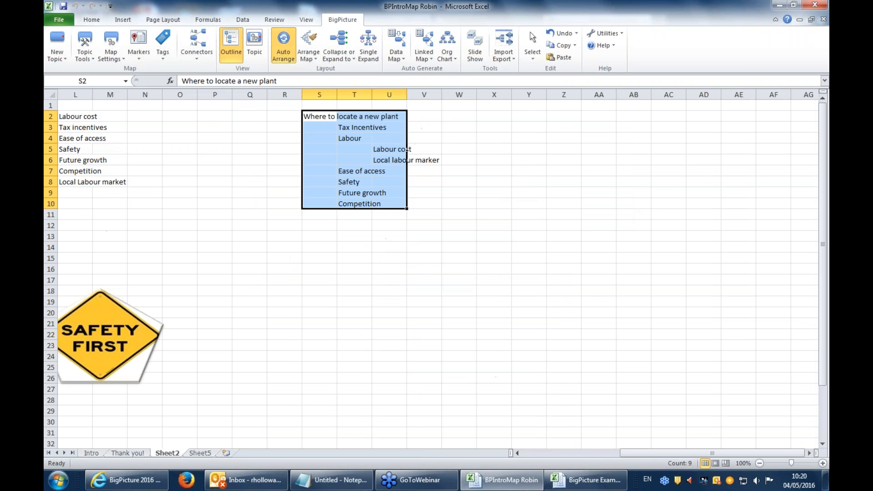
click(135, 203)
mouse_move(645, 453)
mouse_down()
mouse_move(629, 452)
mouse_move(651, 451)
mouse_up()
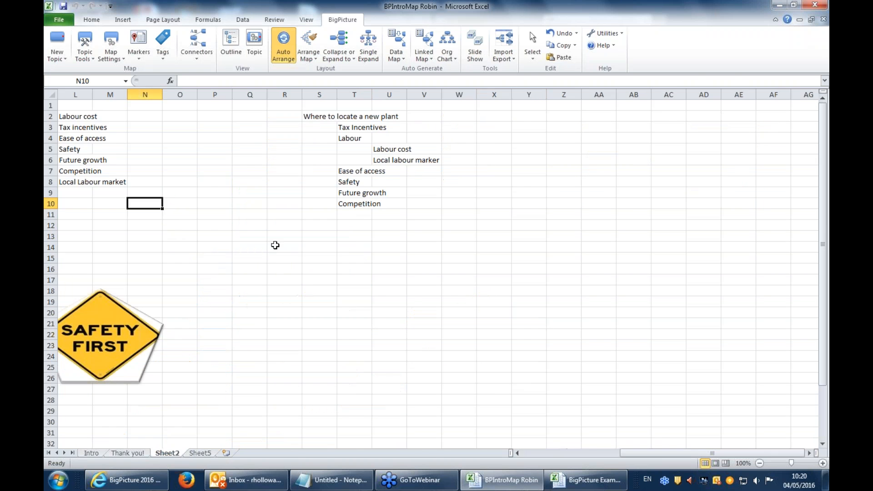
Return to Sheet5 and close its map outline
click(200, 453)
click(348, 171)
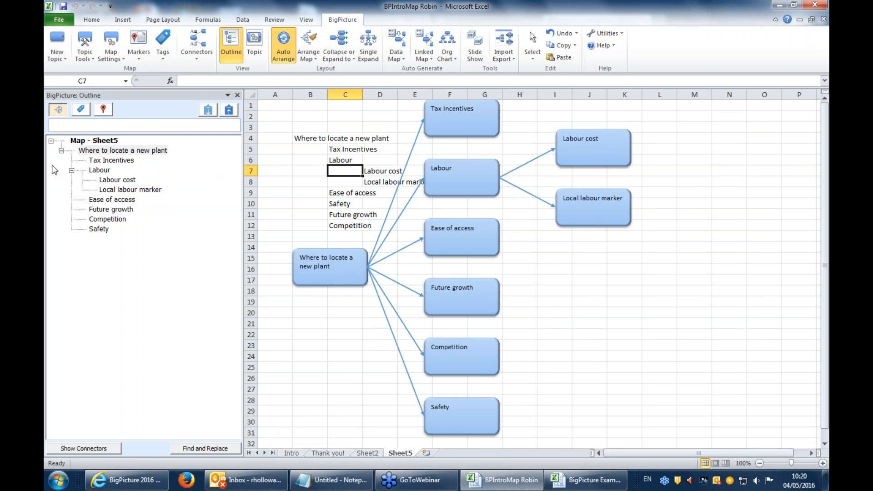
click(236, 95)
click(124, 187)
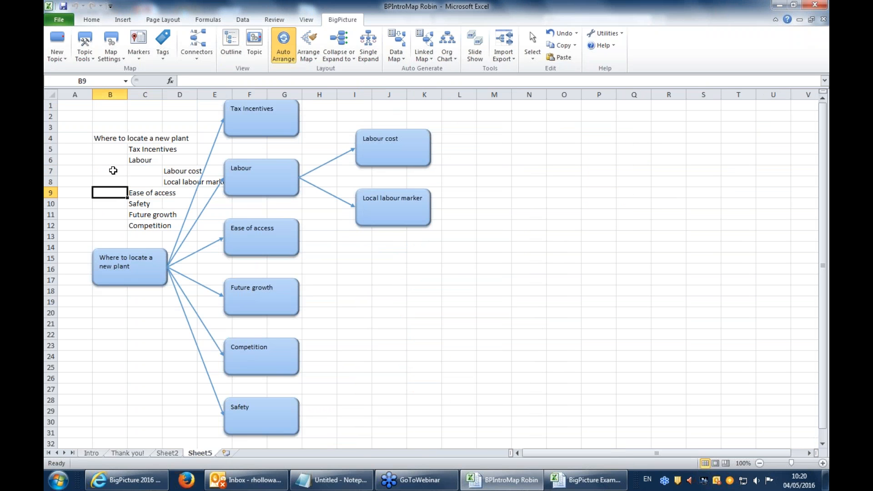
Start a link to a topic in a different map from "Where to locate a new plant" on Sheet2
click(168, 453)
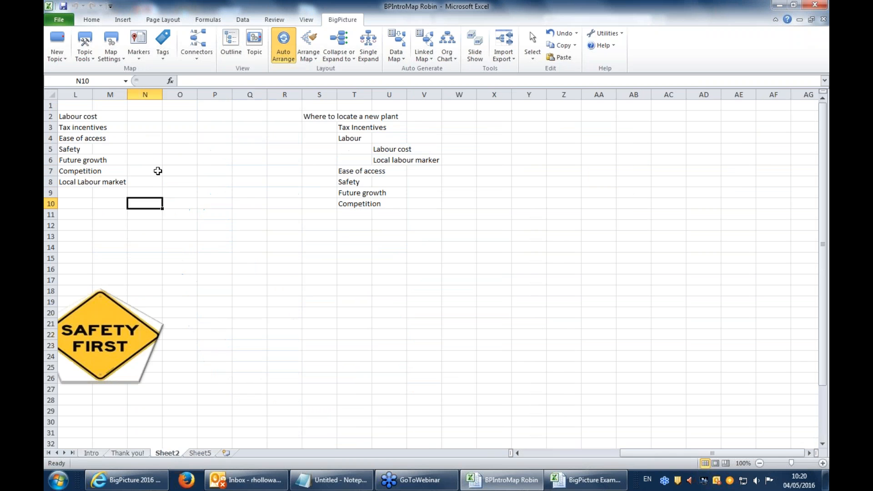
drag(620, 454, 479, 451)
scroll(156, 216, down, 4)
click(132, 227)
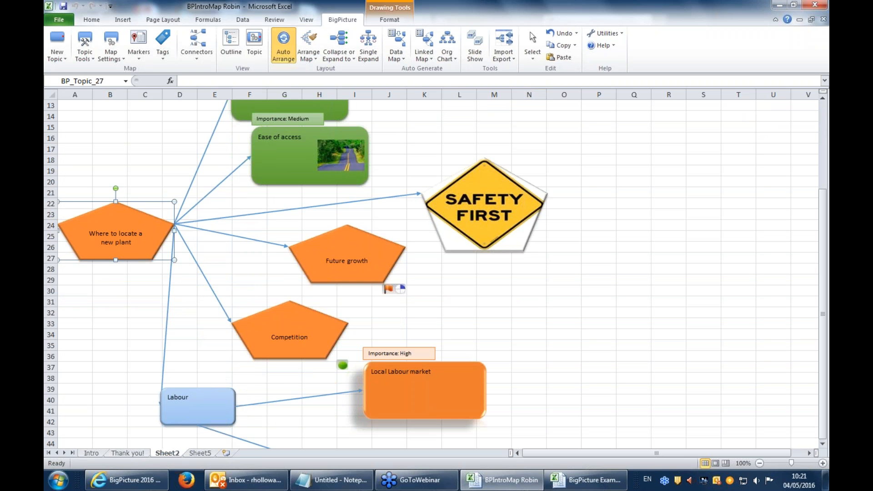
right_click(96, 240)
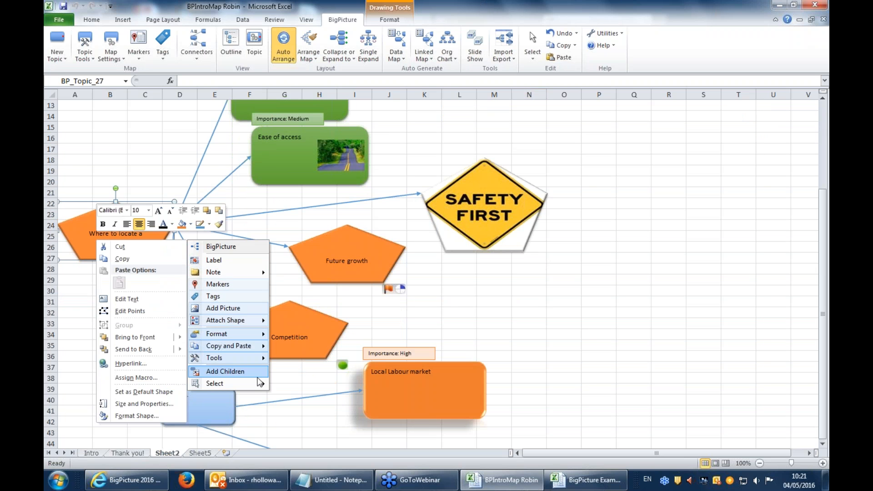
mouse_move(256, 384)
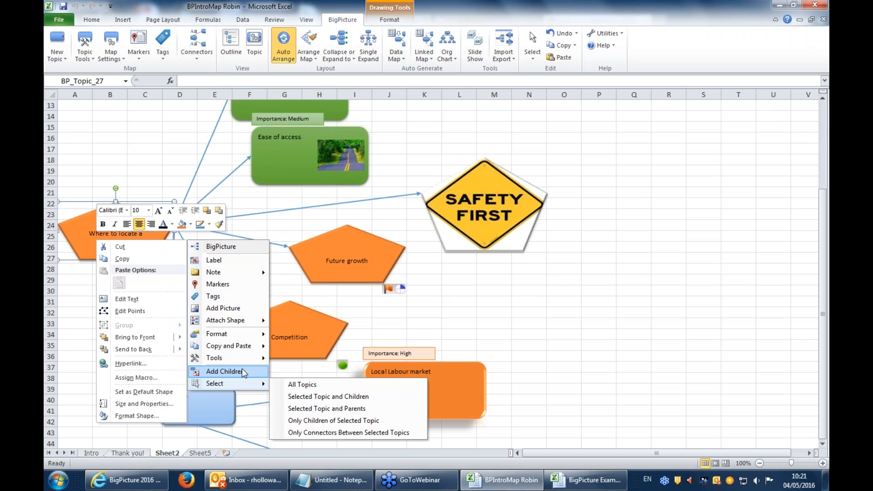
mouse_move(262, 358)
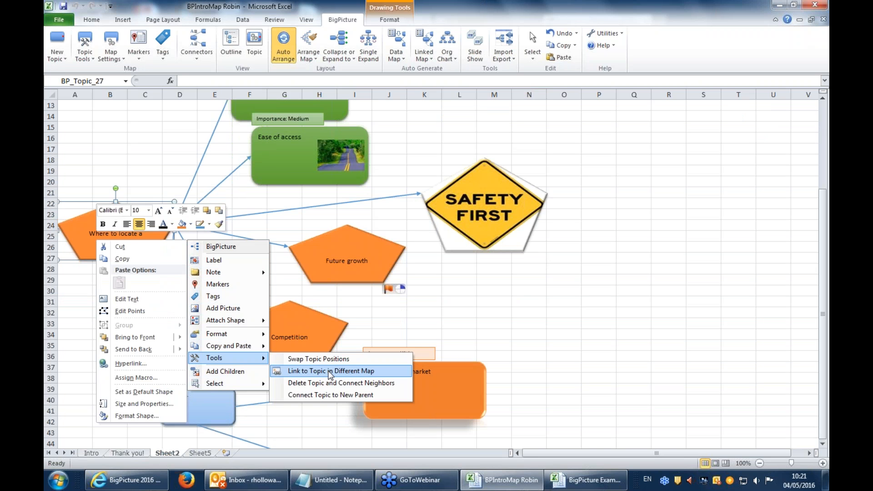
click(331, 372)
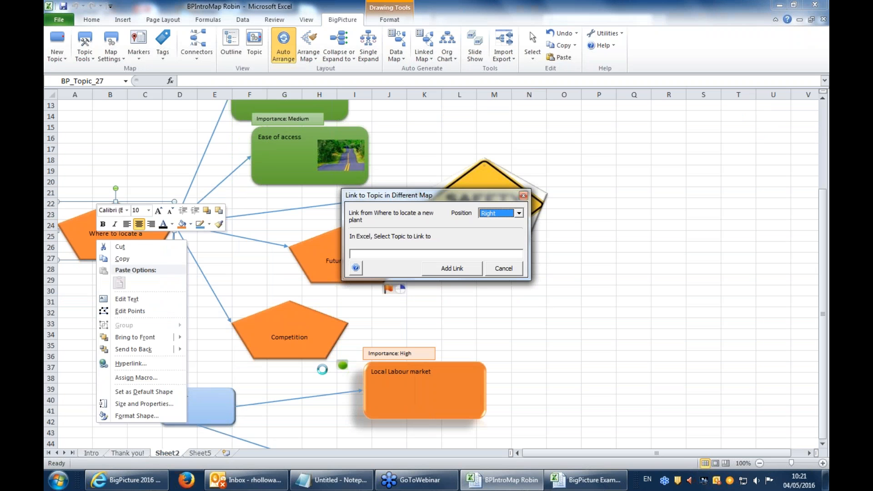
Choose "Where to locate a new plant" on Sheet5 as the link target, set the position to Left and add the link
click(201, 453)
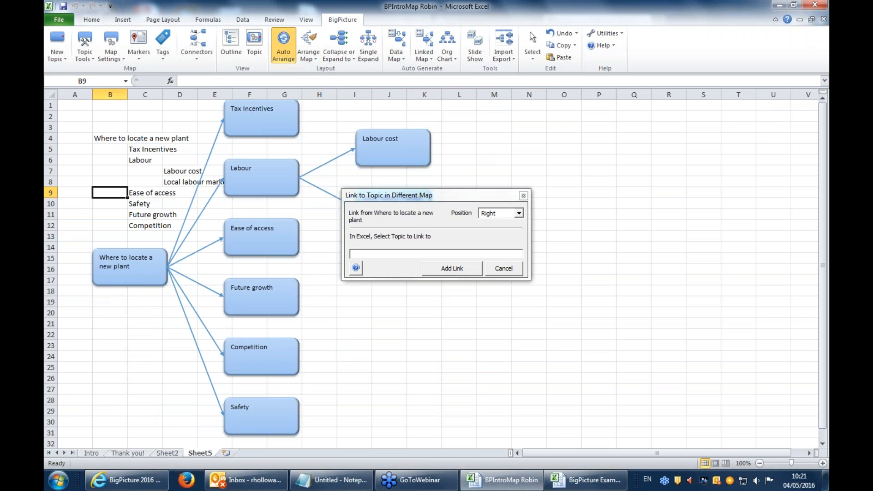
click(125, 276)
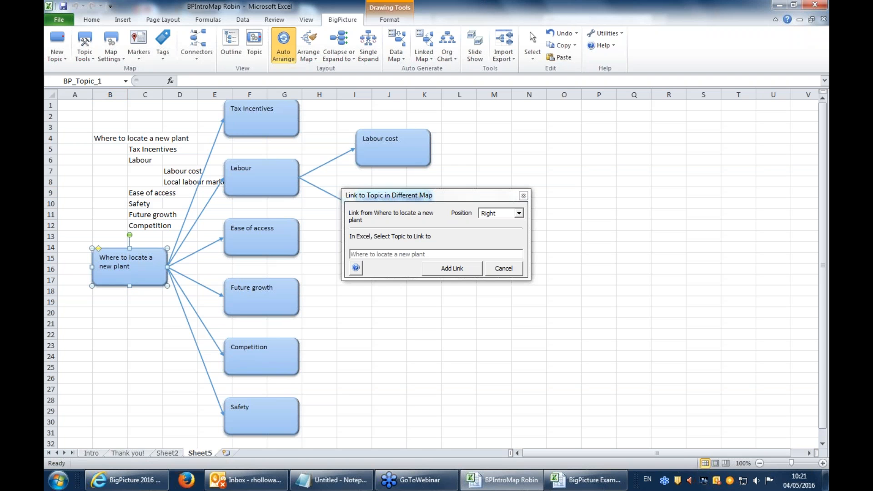
click(504, 217)
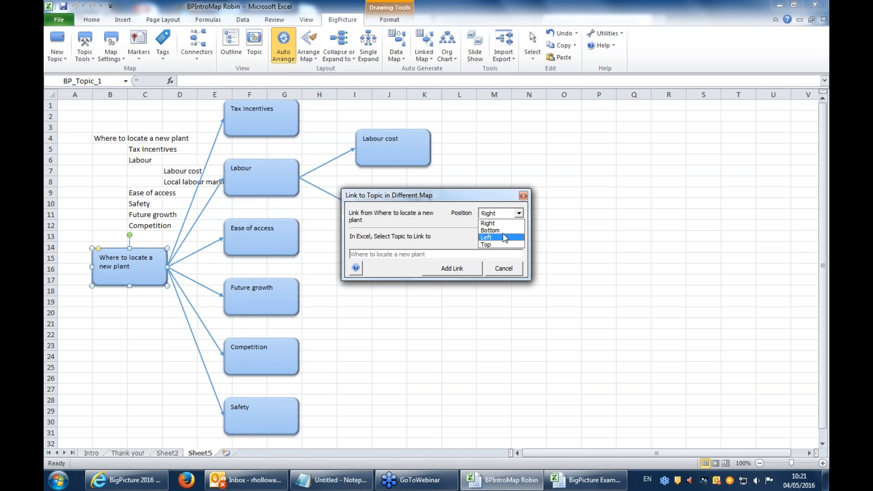
click(487, 238)
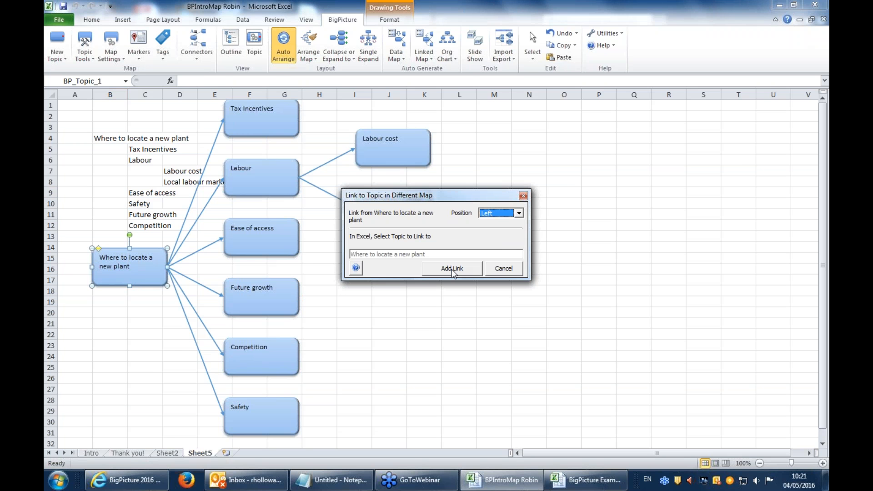
click(453, 268)
click(73, 251)
click(64, 324)
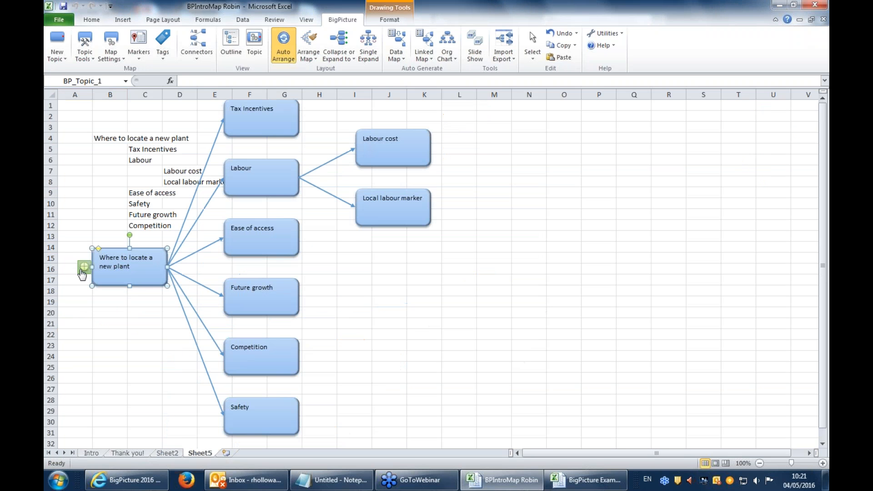
Follow the links back and forth between the "Where to locate a new plant" topics on Sheet5 and Sheet2
click(78, 299)
click(84, 267)
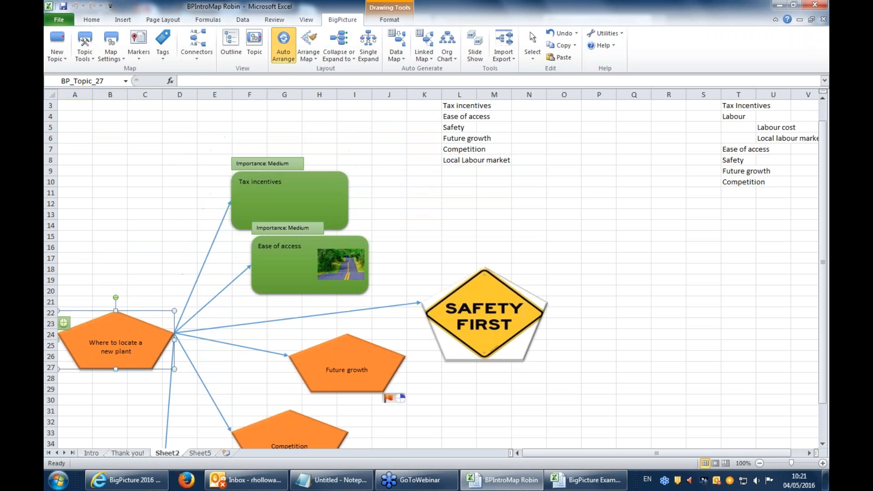
click(64, 324)
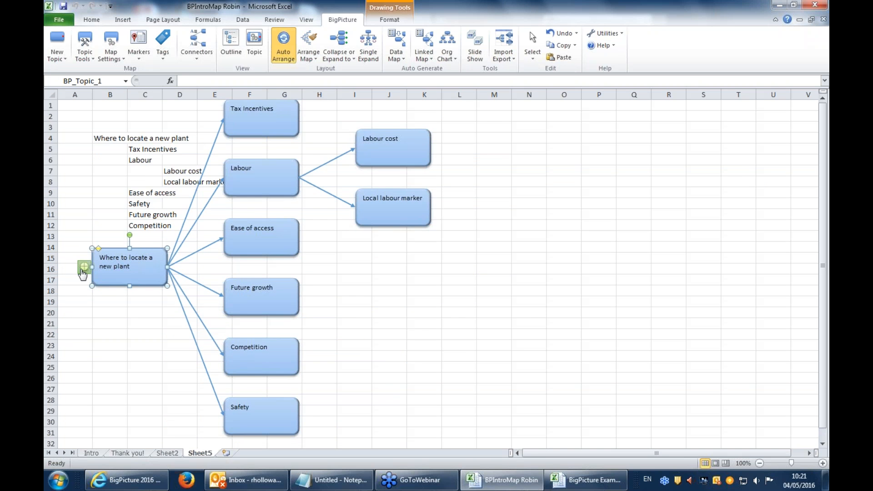
click(83, 273)
click(64, 324)
click(107, 335)
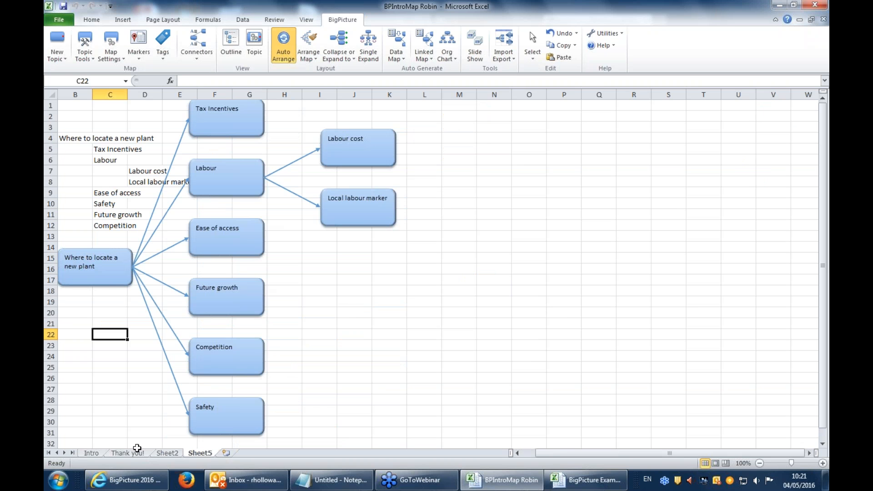
Look at the connectors in the Intro and Sheet2 maps and return to Sheet5
click(94, 454)
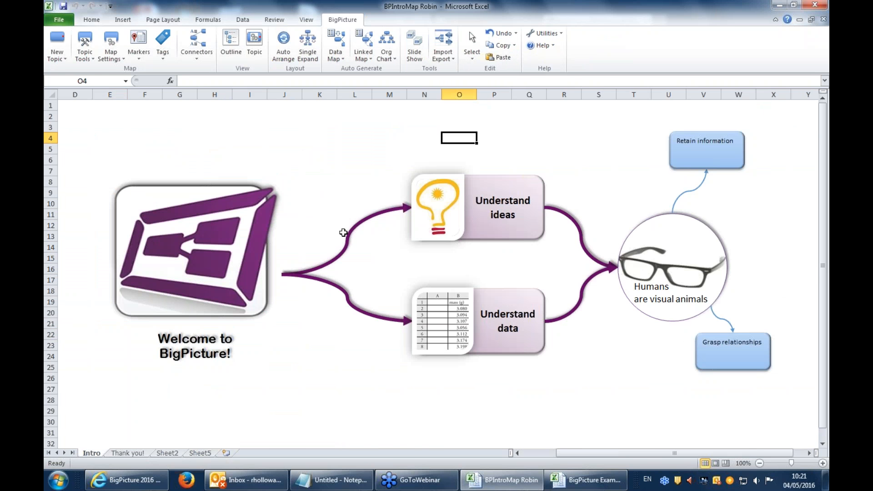
click(165, 453)
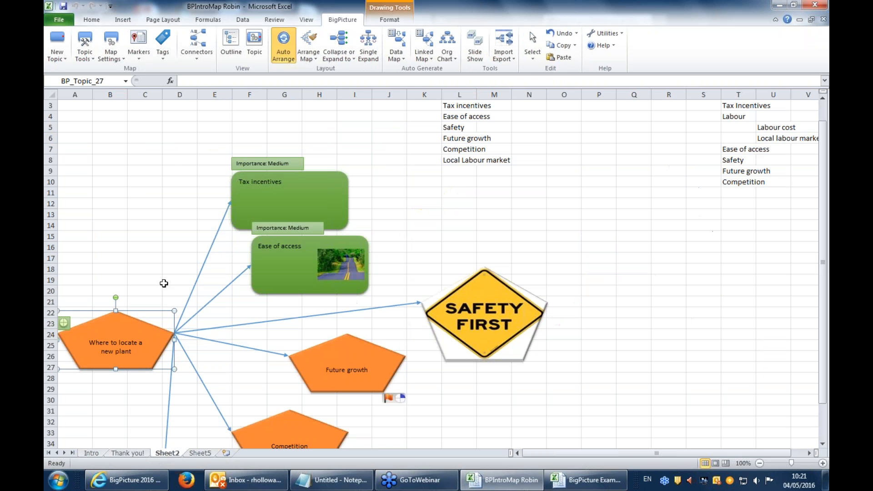
click(200, 453)
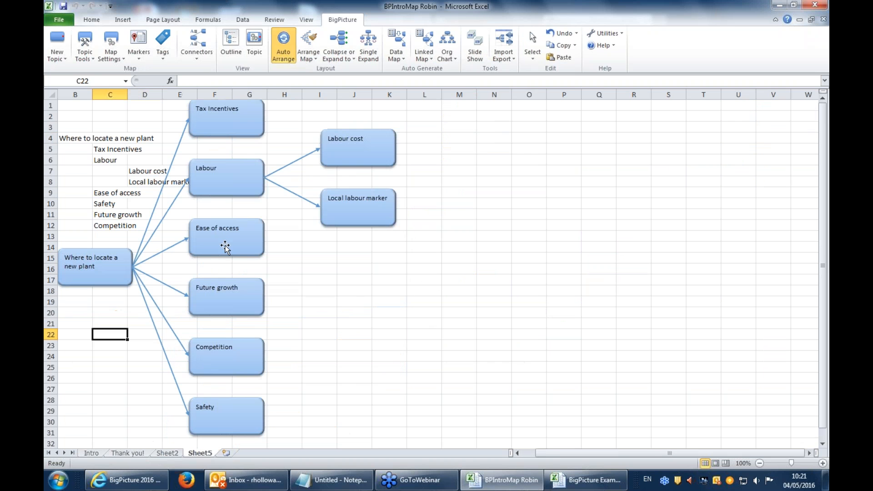
Move the "Local labour marker" and "Labour cost" topics further away from "Labour" to lengthen their connectors
click(321, 206)
drag(354, 213, 445, 232)
drag(356, 132, 460, 119)
Set the line style of the connector between "Labour" and "Labour cost" to Curved
click(344, 150)
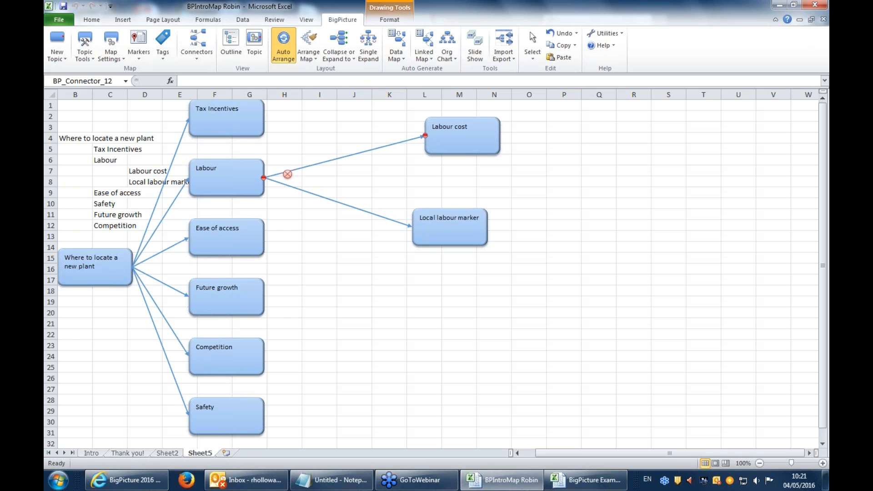
right_click(376, 149)
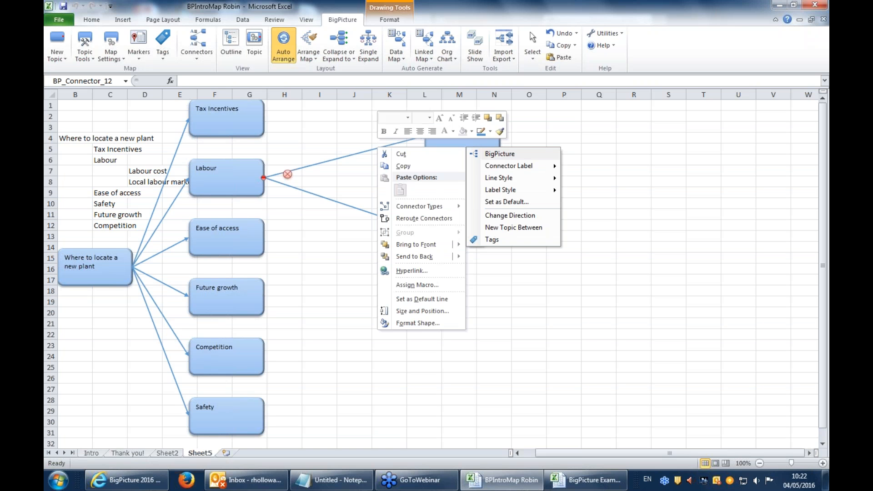
mouse_move(516, 177)
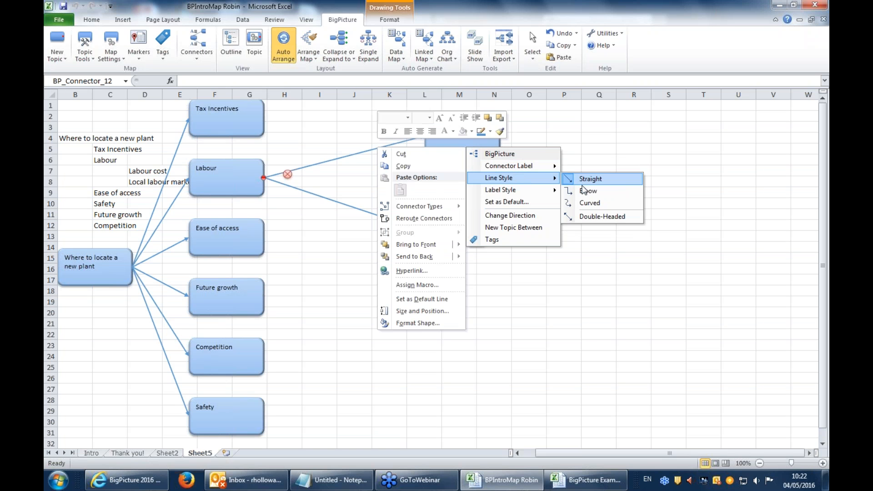
click(587, 203)
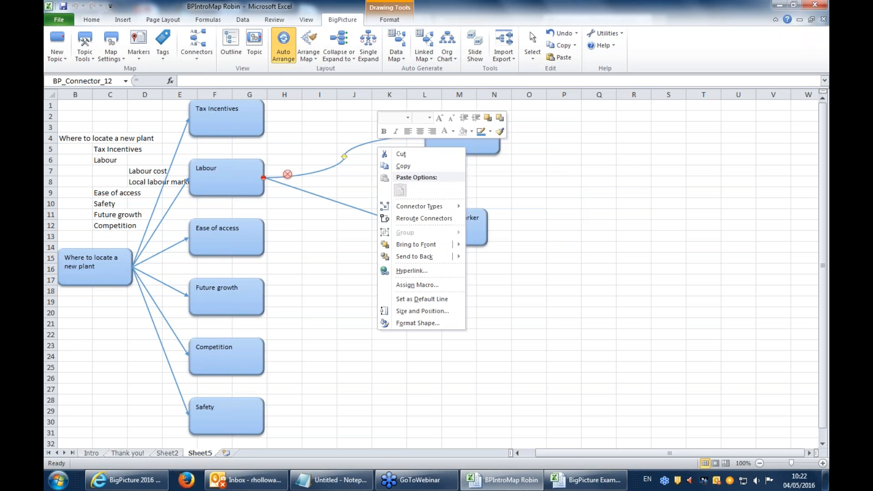
click(390, 171)
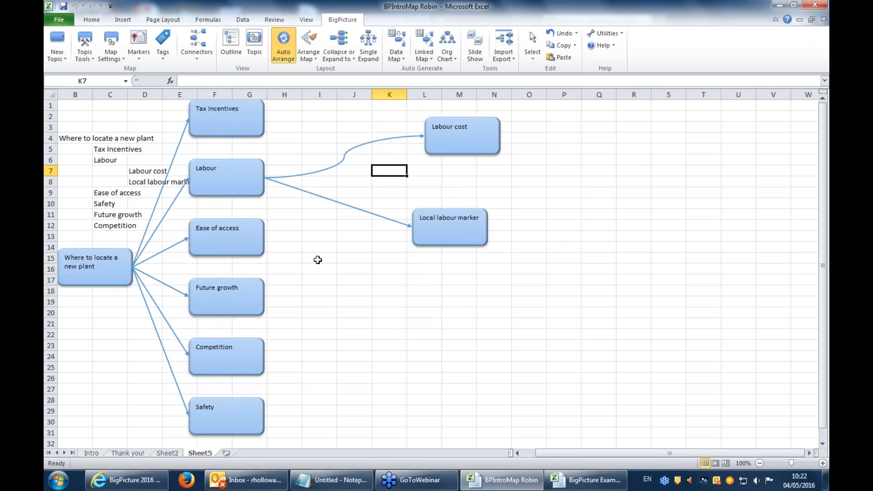
Set the map's default connector line style to Curved
click(193, 51)
mouse_move(238, 77)
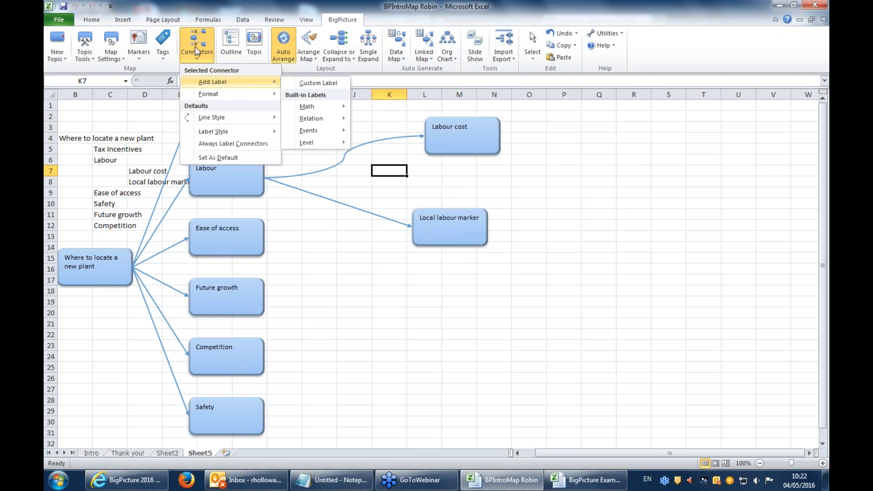
mouse_move(248, 135)
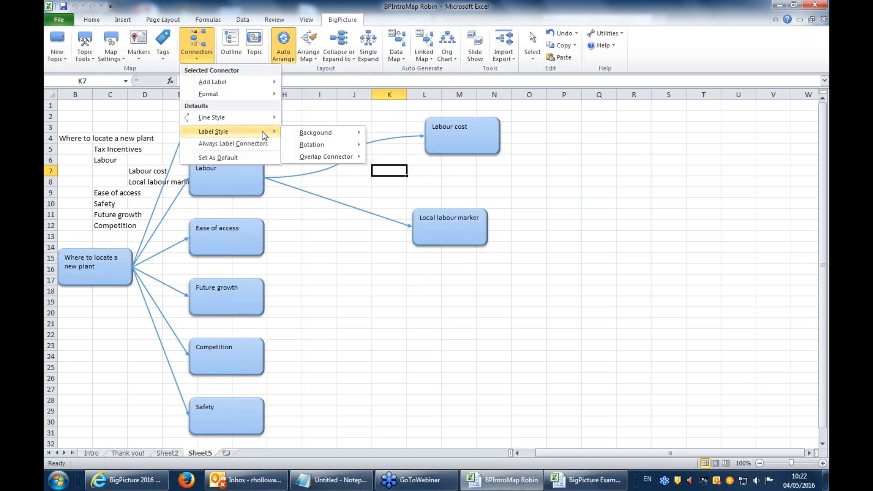
mouse_move(277, 119)
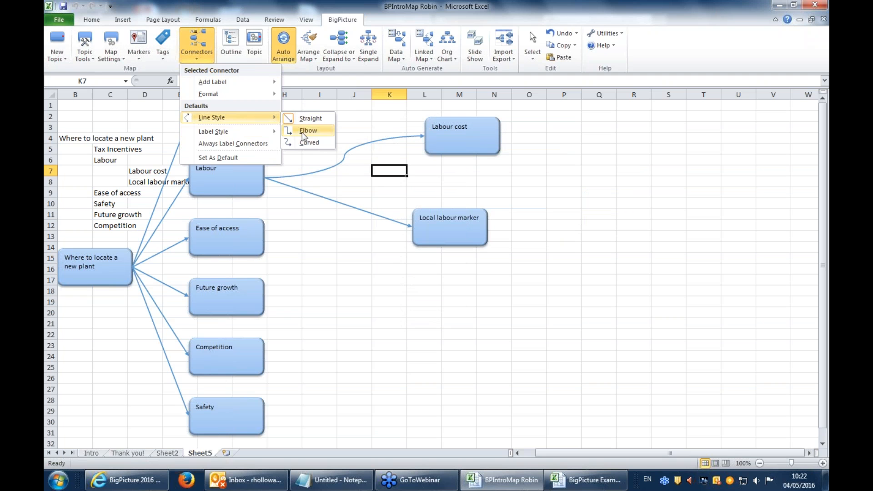
click(309, 142)
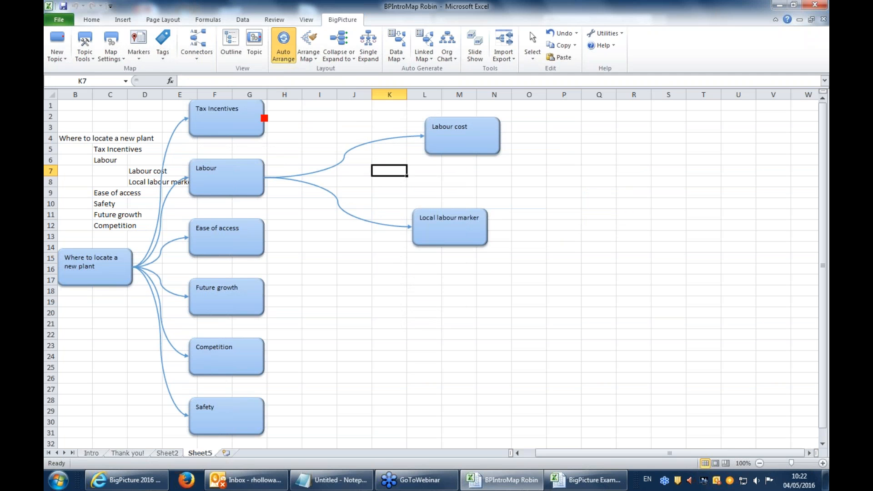
Review the built-in connector labels and add a custom label to the connector between "Labour" and "Local labour marker"
click(196, 45)
mouse_move(248, 132)
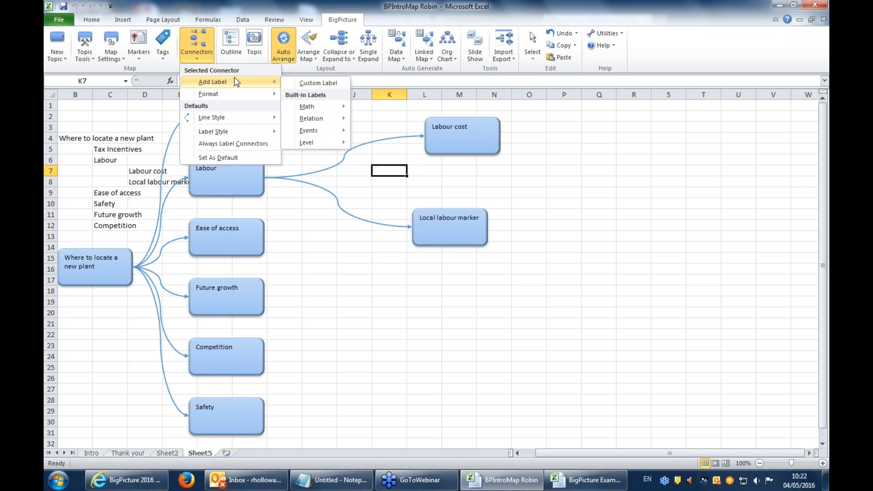
click(286, 179)
click(287, 179)
right_click(341, 206)
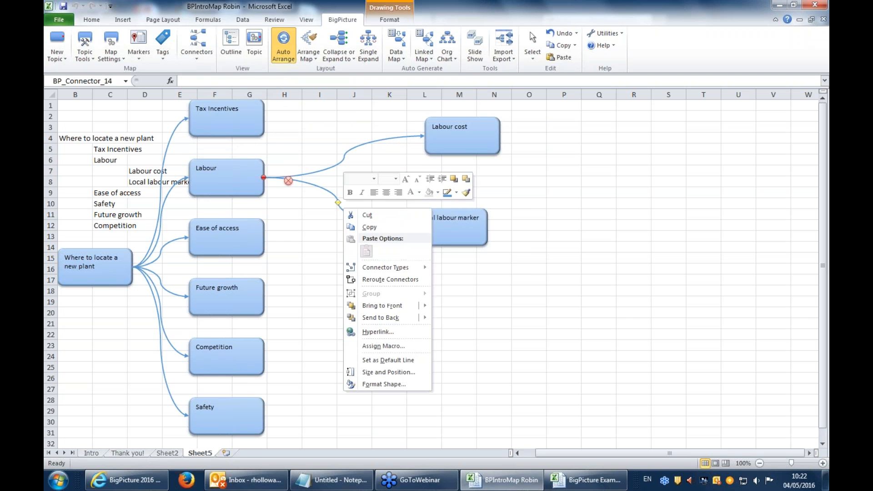
mouse_move(484, 232)
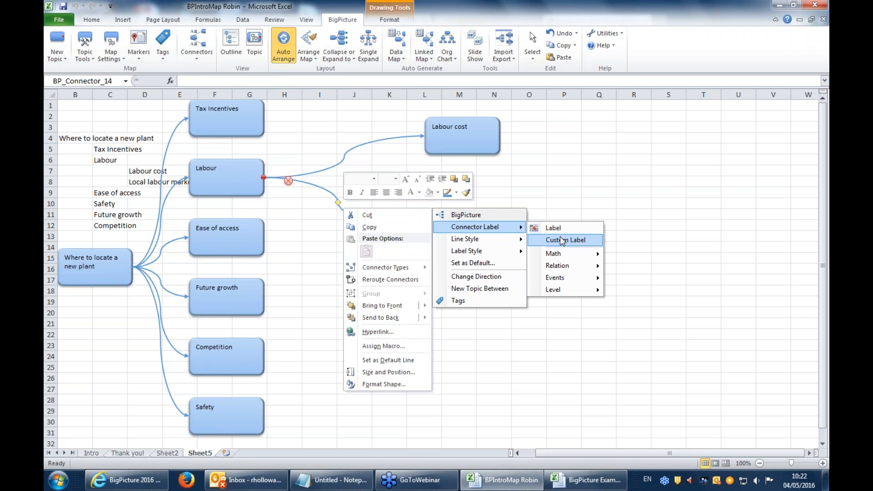
mouse_move(586, 258)
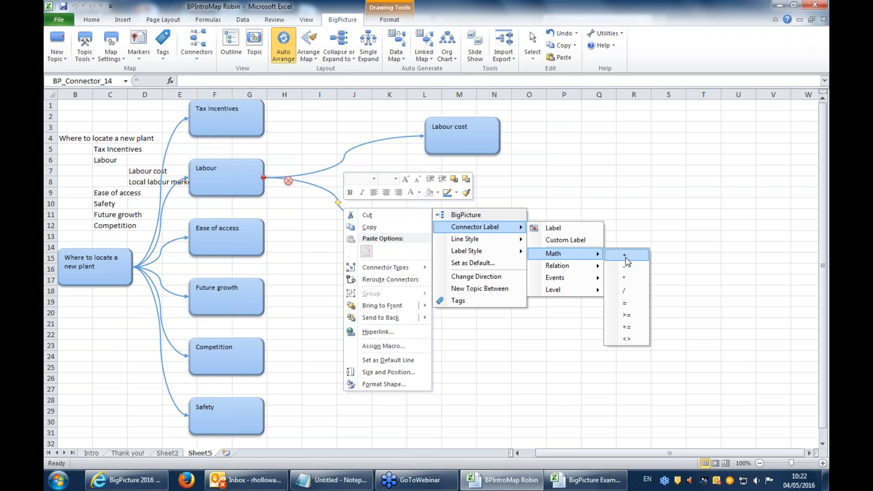
mouse_move(568, 281)
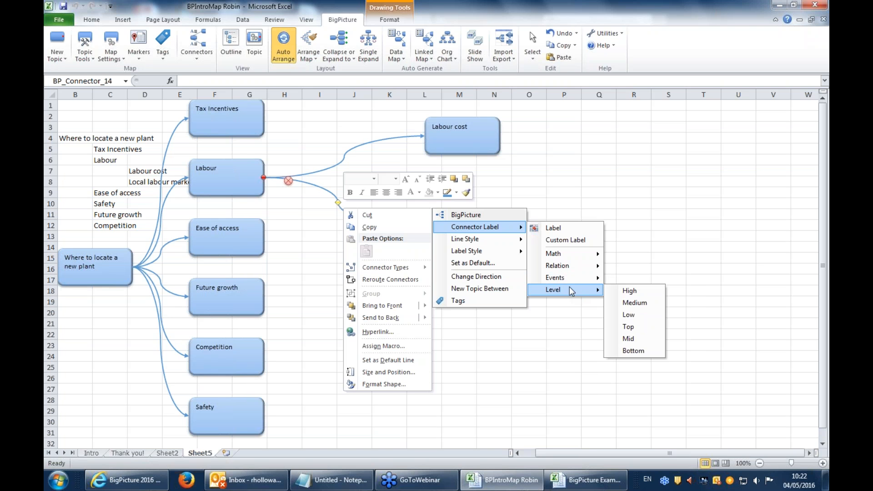
mouse_move(550, 270)
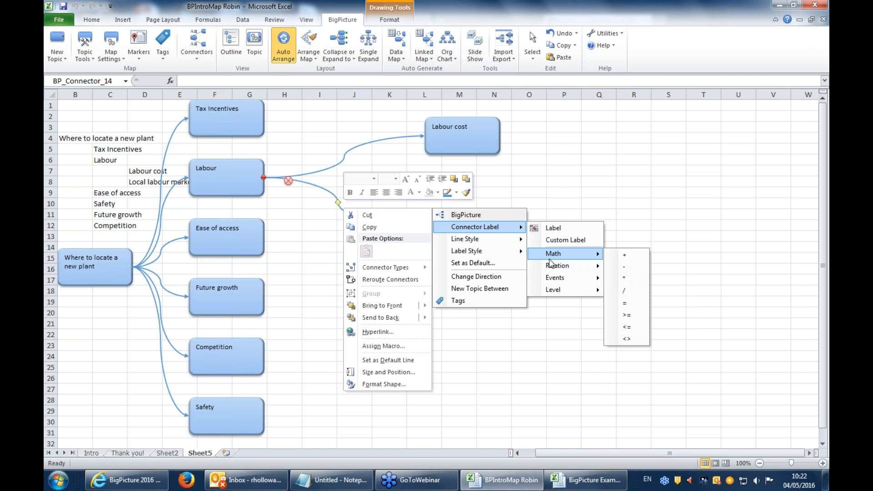
click(565, 239)
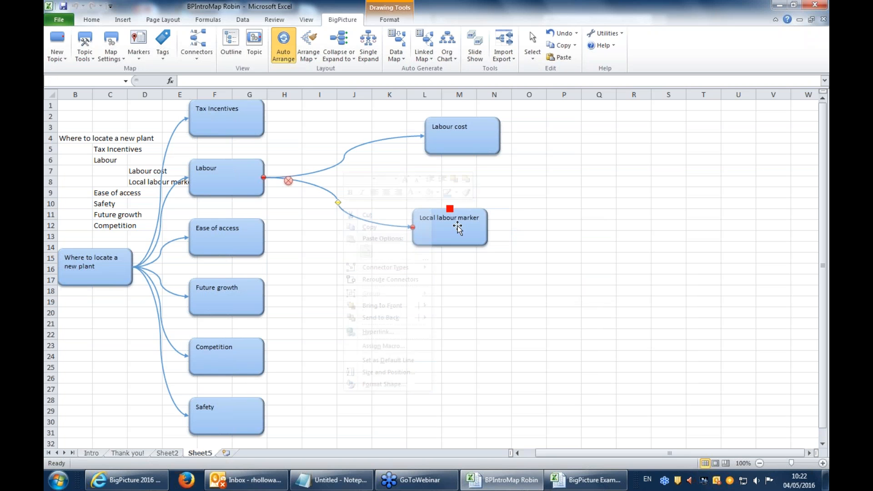
Enter "Labour" as the text of the label on the "Local labour marker" connector
click(392, 226)
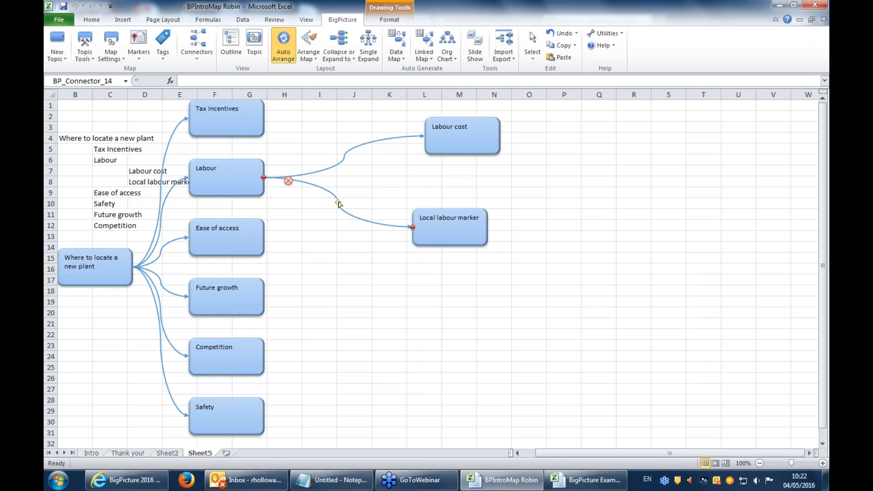
click(339, 216)
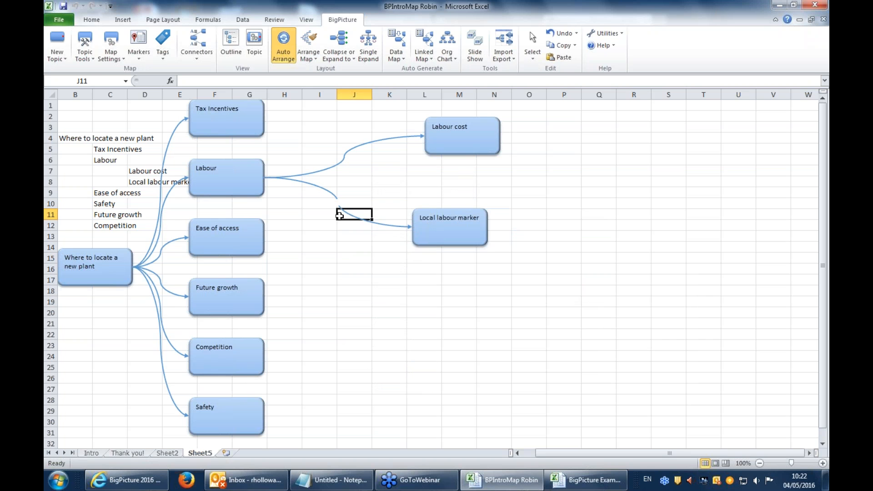
click(337, 203)
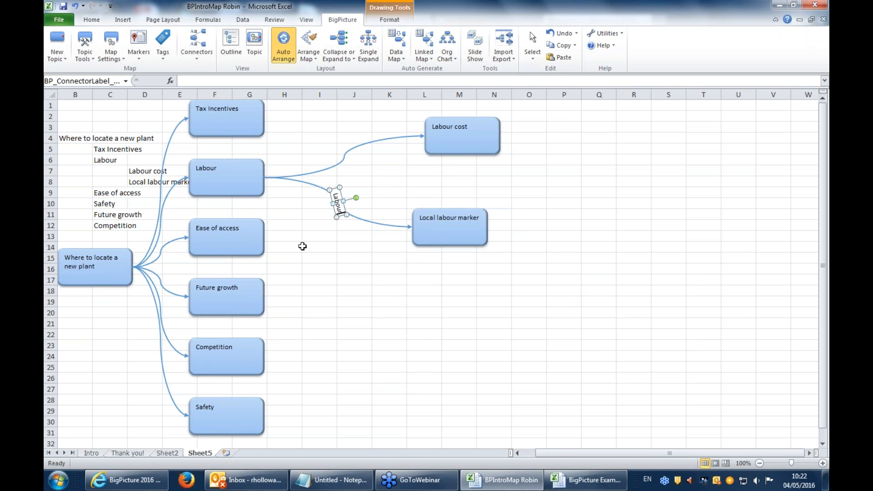
click(302, 246)
Rotate the "Labour" connector label to a readable slope and move the "Labour cost" topic slightly further from "Labour"
click(339, 210)
drag(336, 218, 345, 187)
click(310, 220)
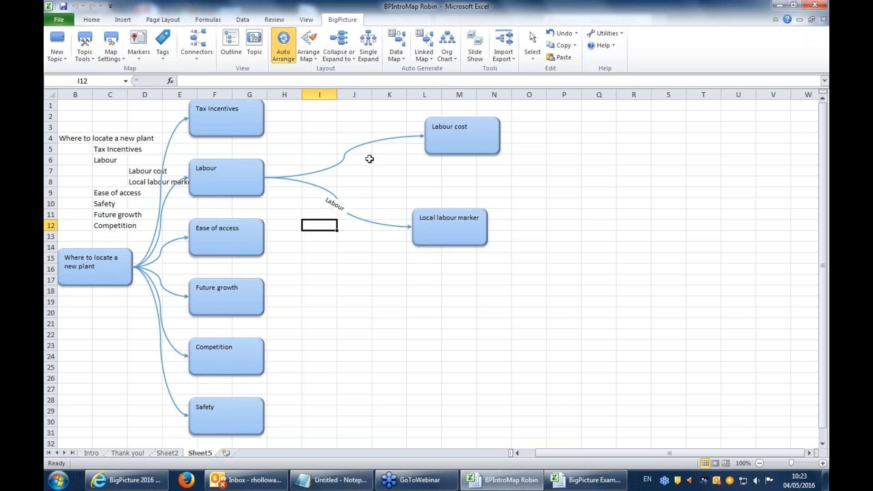
click(462, 118)
drag(462, 117, 486, 114)
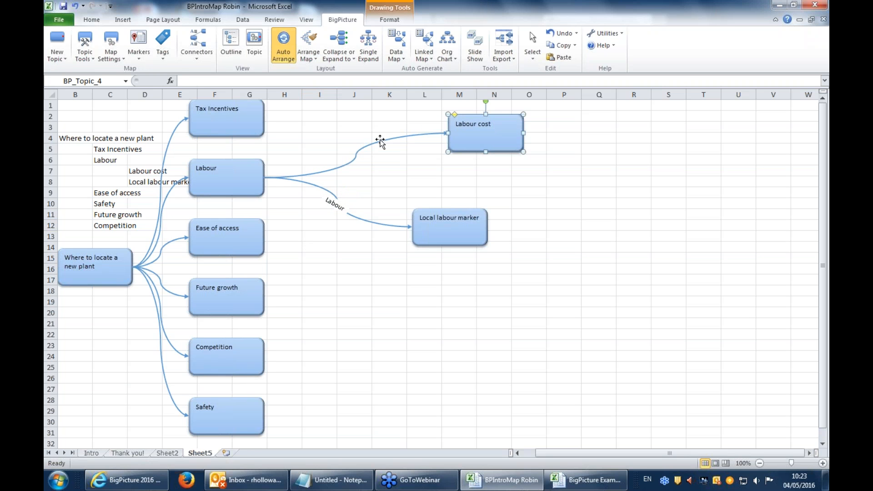
Format the connector between "Labour" and "Labour cost" as a dashed line with a width of 4 pt
click(381, 140)
right_click(379, 140)
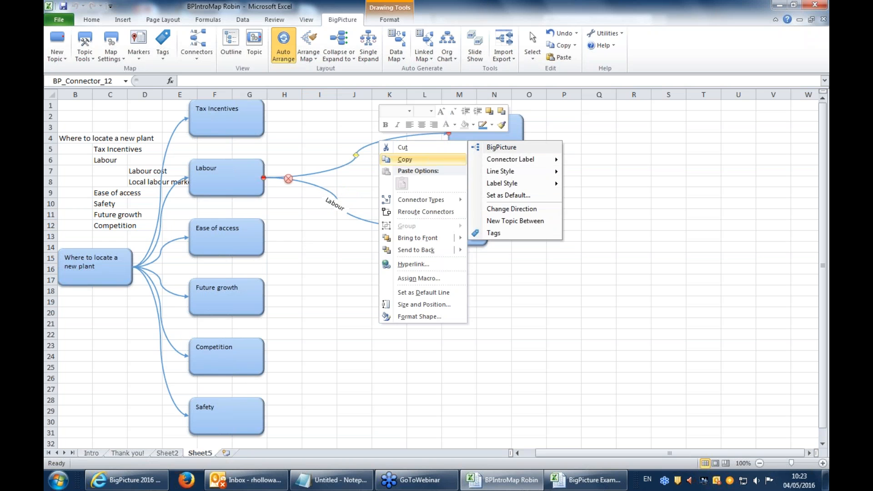
mouse_move(477, 174)
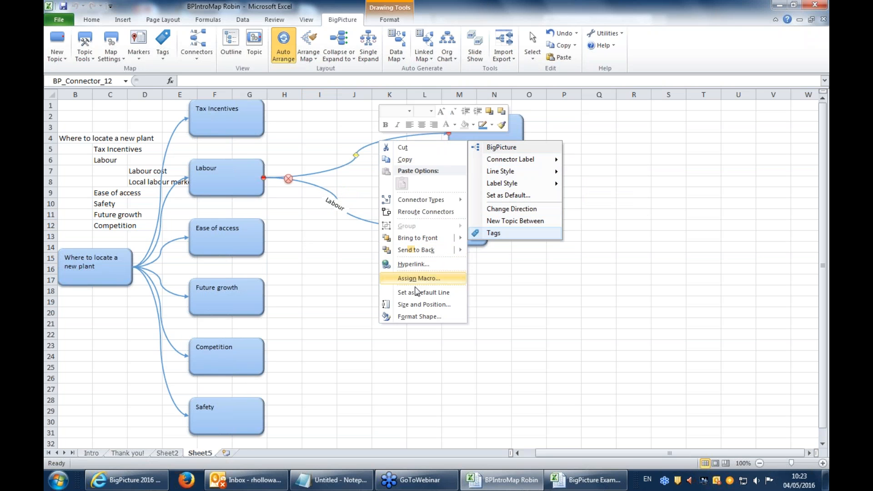
click(436, 321)
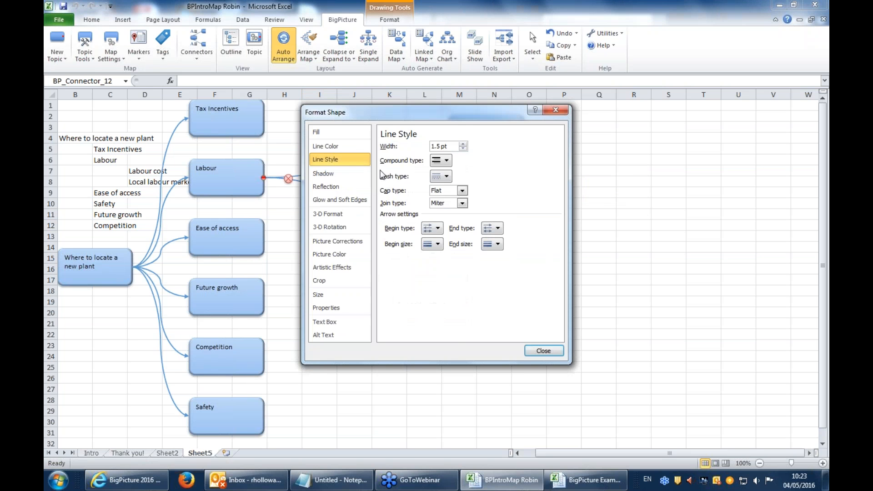
drag(455, 122, 629, 120)
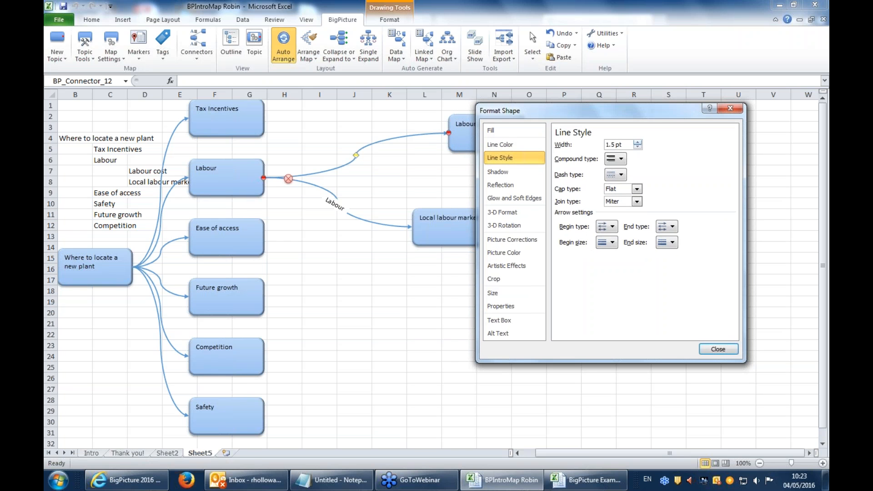
click(638, 142)
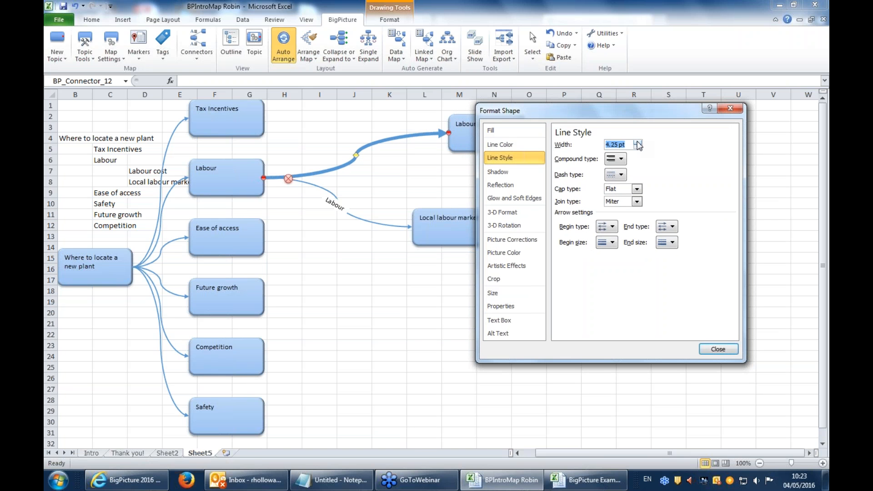
click(638, 142)
click(638, 142)
click(638, 142)
click(638, 147)
click(638, 147)
click(638, 147)
click(638, 147)
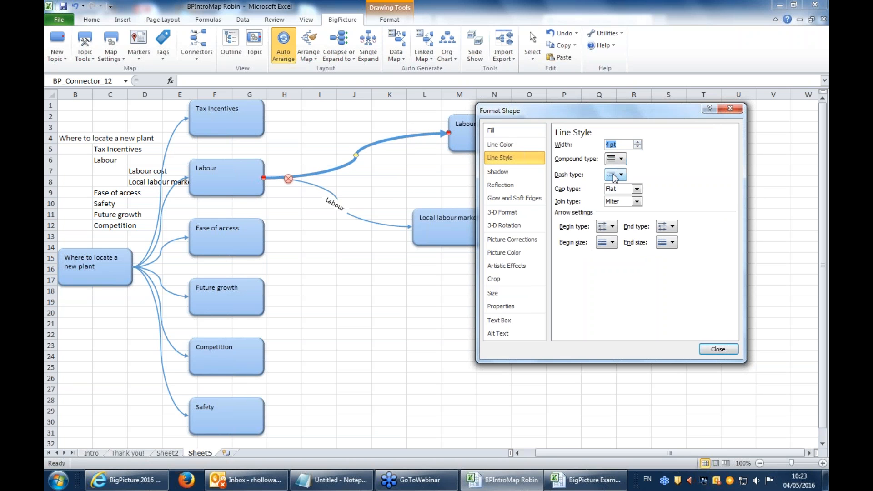
click(617, 176)
click(618, 202)
Color the dashed connector between "Labour" and "Labour cost" dark orange as a solid line color and finish formatting it
click(513, 141)
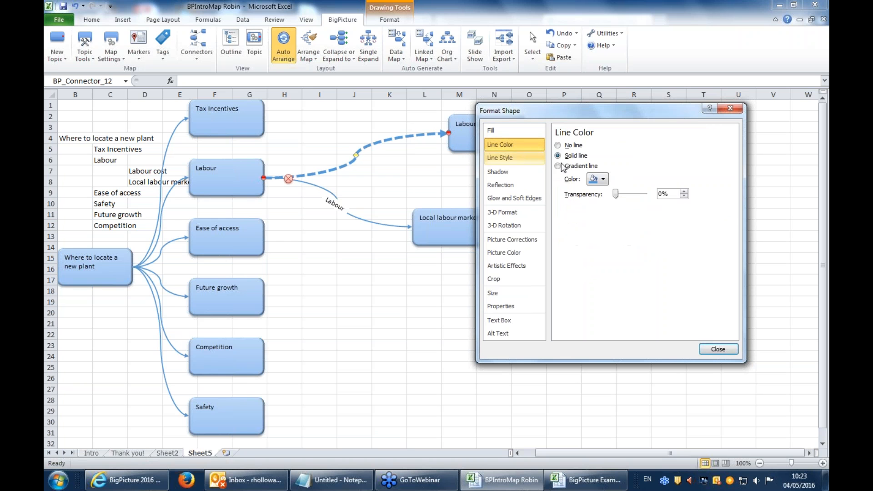
click(600, 179)
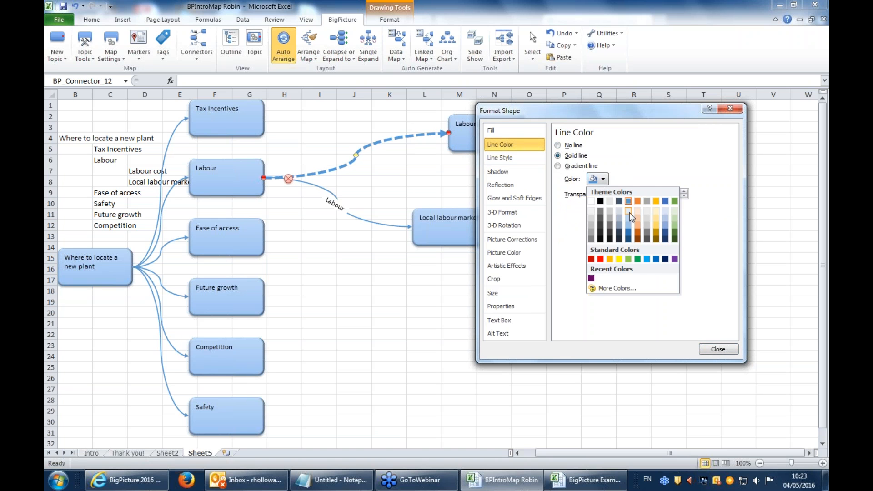
click(638, 232)
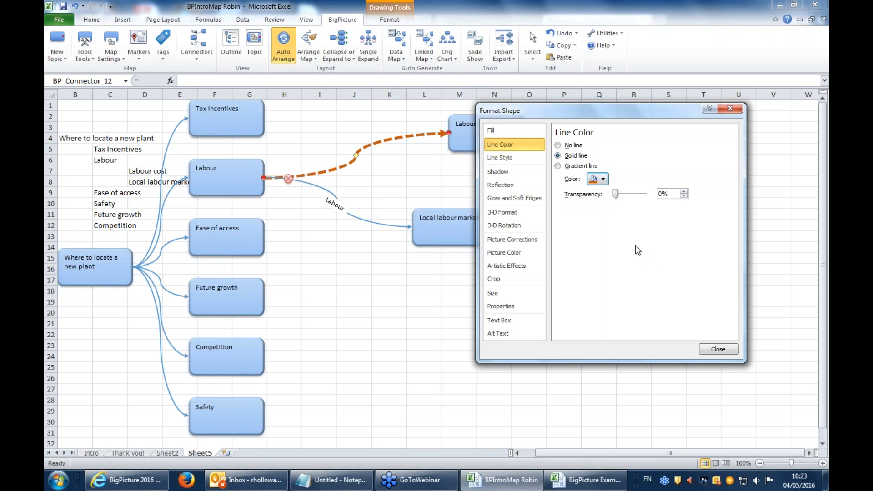
click(718, 349)
click(424, 171)
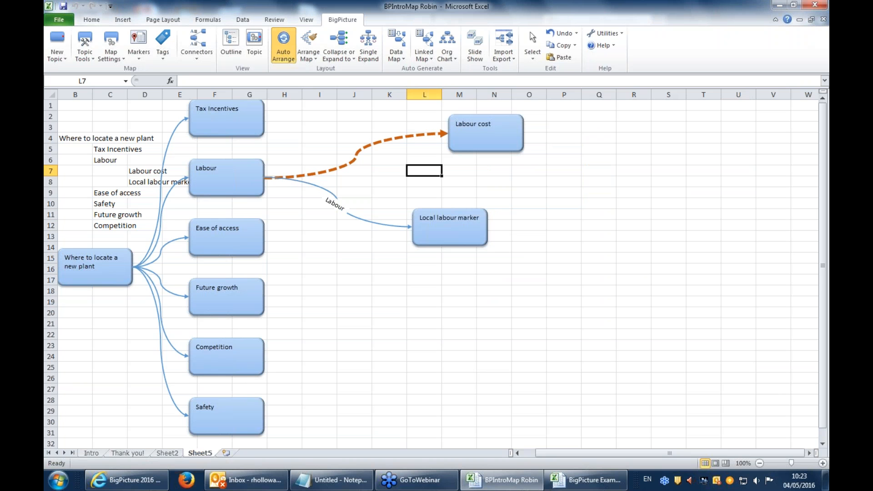
click(294, 146)
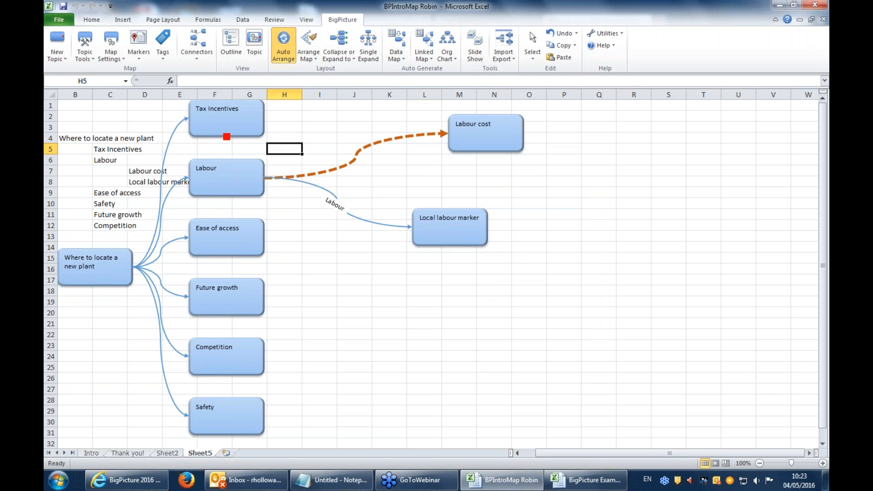
click(184, 159)
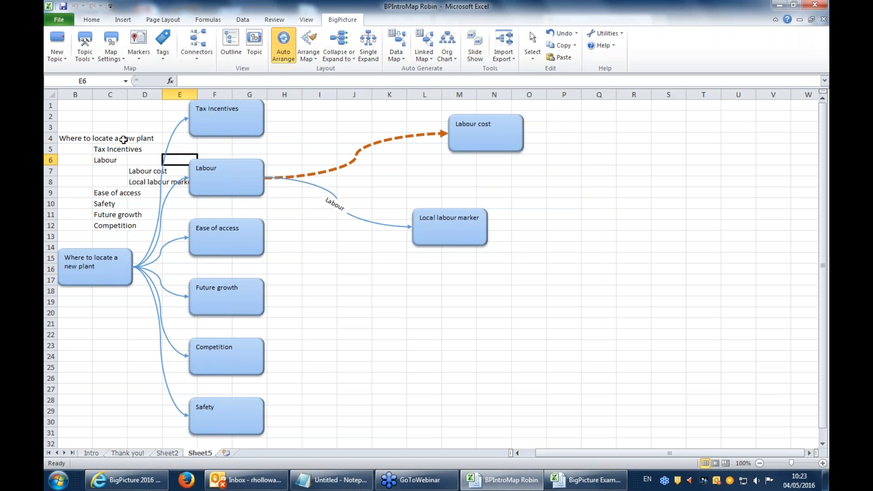
click(120, 125)
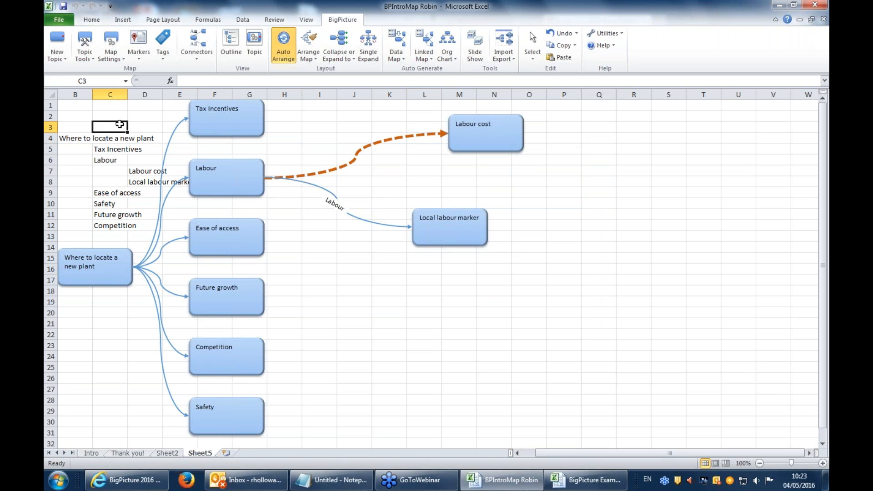
Permanently delete Sheet5 with its mind map and return to the Intro sheet
right_click(191, 455)
click(211, 349)
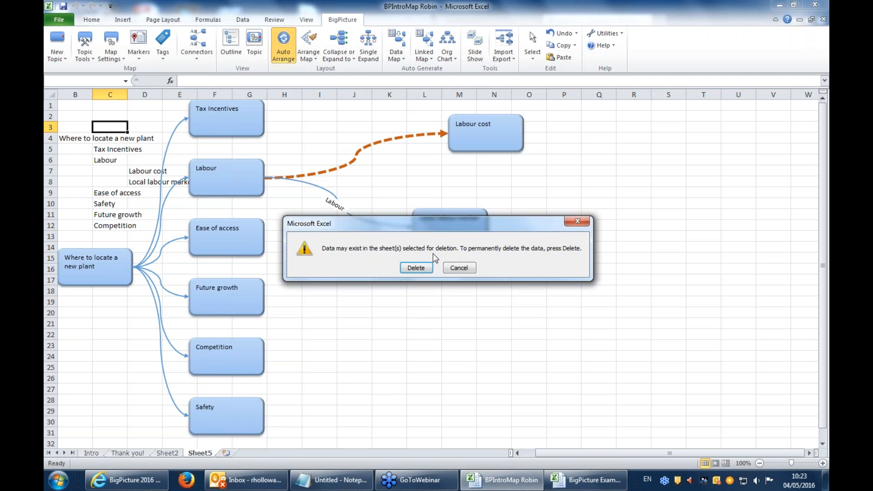
click(416, 269)
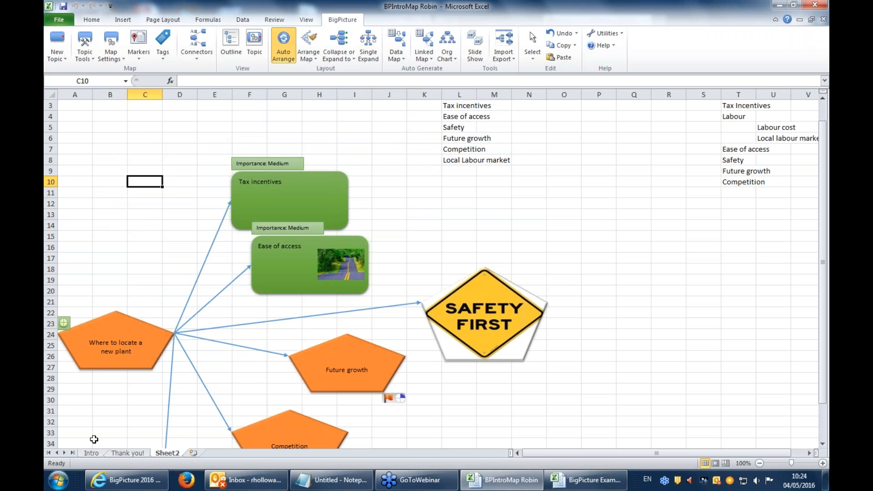
click(98, 453)
Switch to the BigPicture Example File List workbook and open "Data Map - Power Generation.xlsx" from its Data Maps section
mouse_move(578, 486)
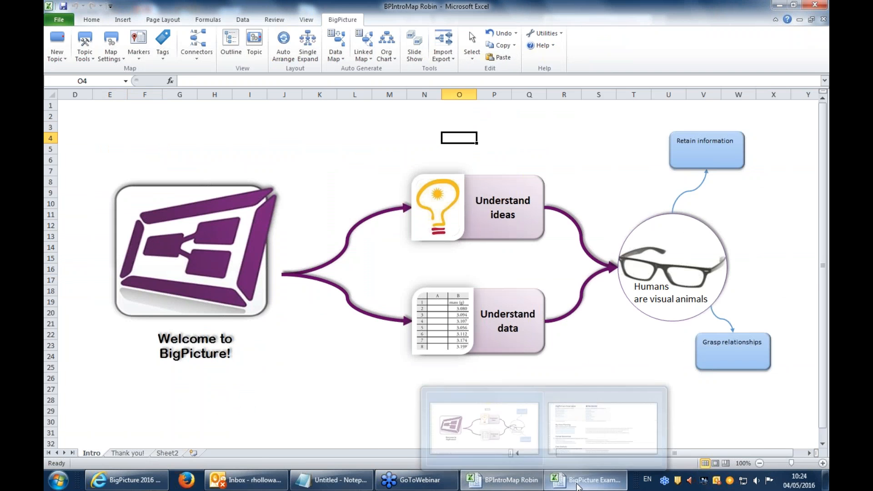
click(602, 421)
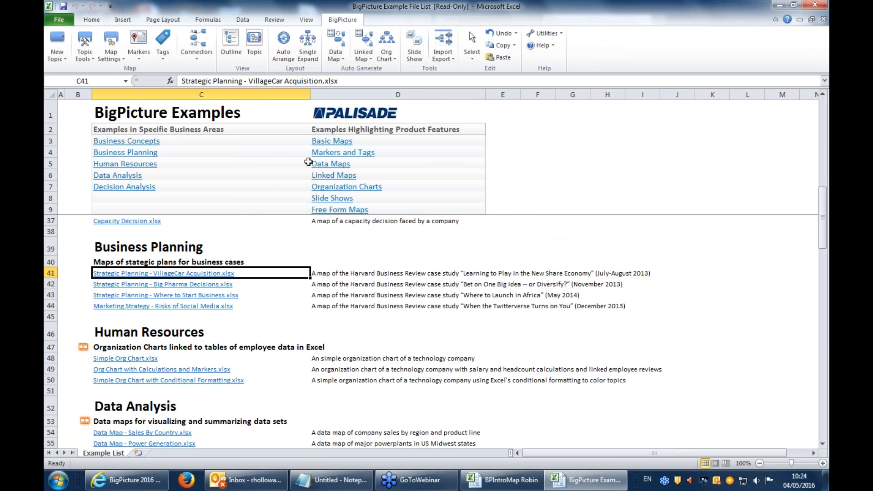
click(313, 163)
click(377, 352)
scroll(273, 374, down, 1)
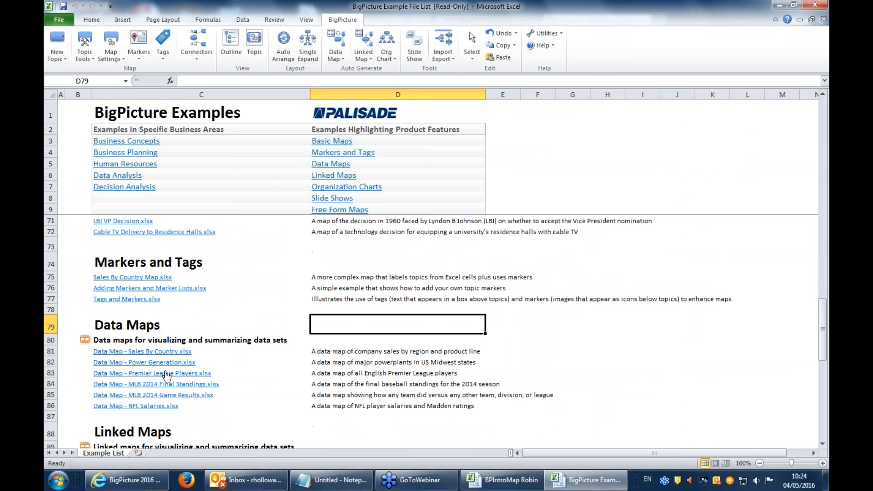
click(165, 363)
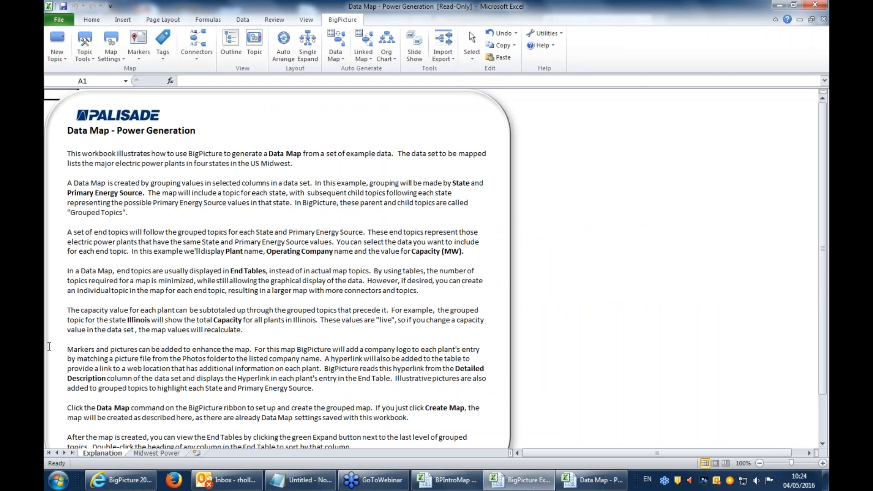
Go to the Midwest Power sheet and look through its State and Plant columns
scroll(49, 253, down, 3)
click(142, 453)
click(154, 159)
scroll(223, 191, down, 8)
scroll(150, 172, up, 9)
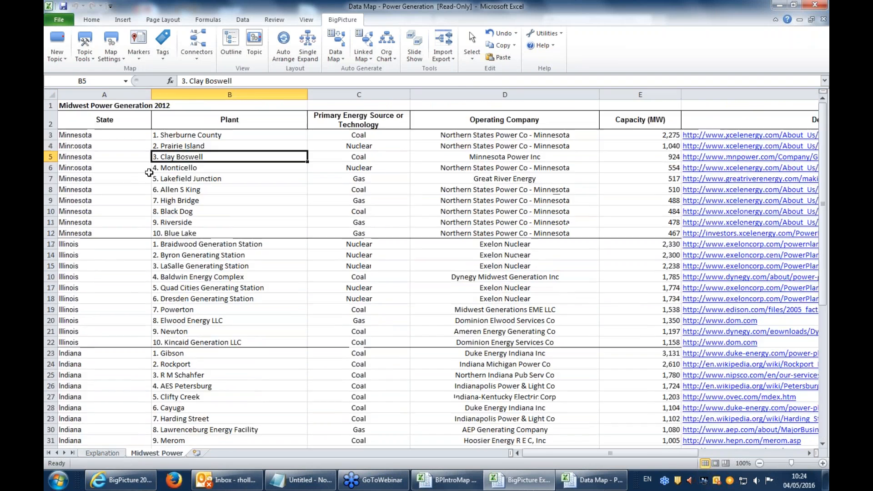
click(94, 120)
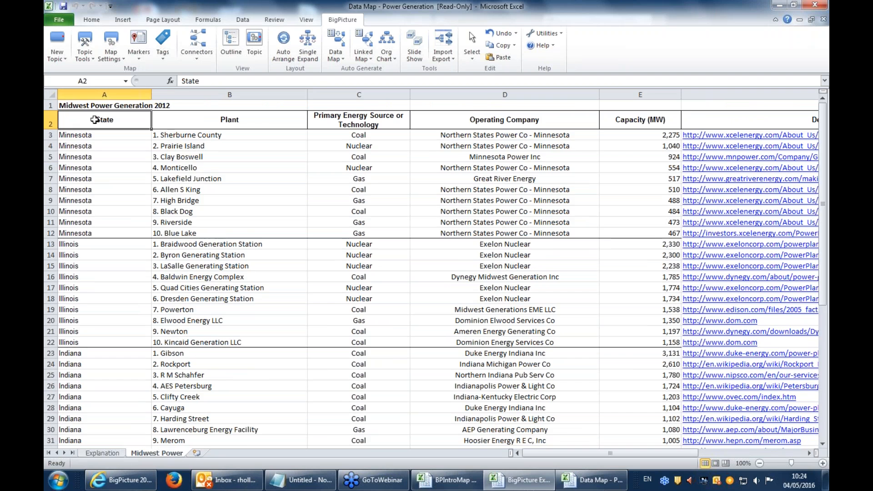
click(94, 146)
scroll(82, 336, down, 7)
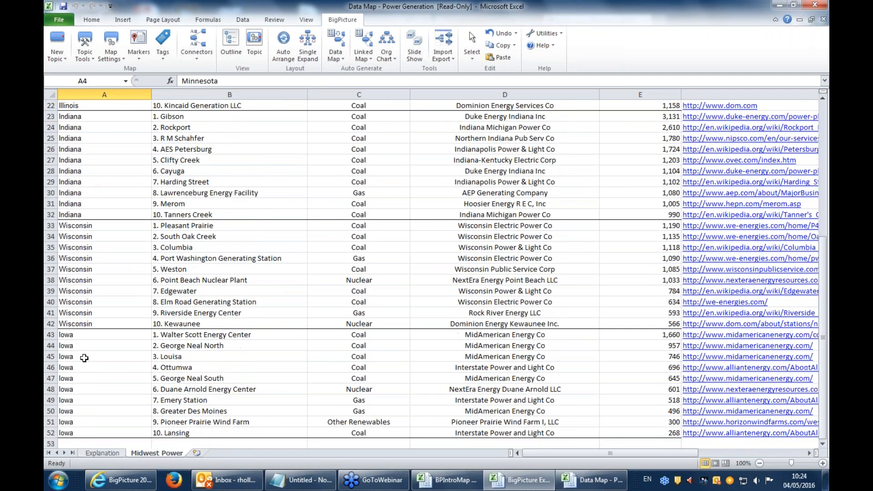
scroll(230, 165, up, 7)
click(237, 122)
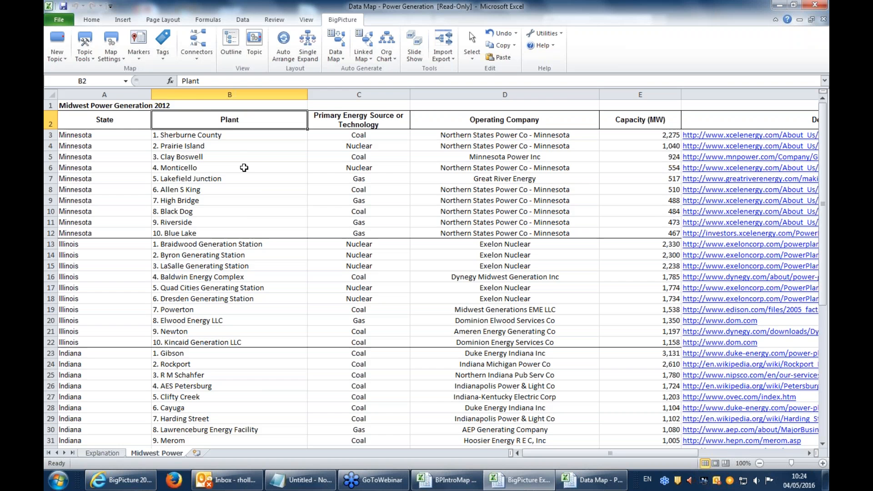
scroll(221, 273, down, 5)
scroll(222, 273, up, 5)
Examine the energy source, operating company, capacity and detailed description columns of the Midwest Power data
click(366, 116)
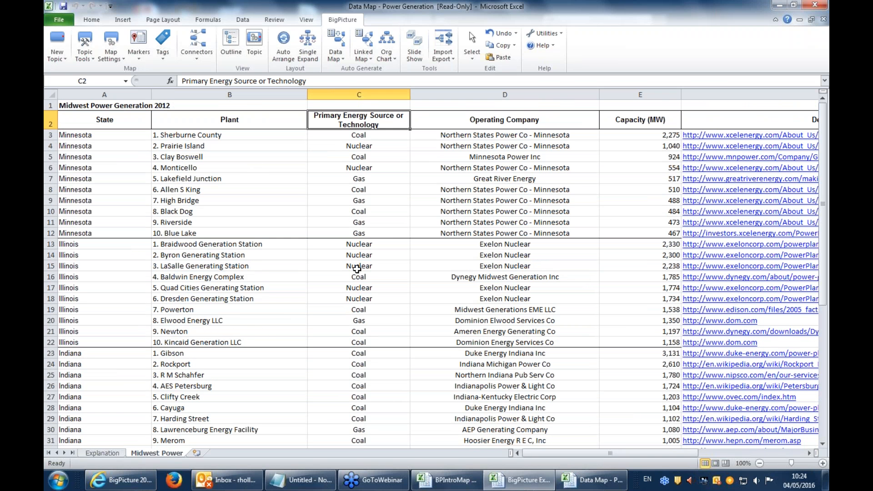
scroll(337, 210, down, 7)
scroll(322, 386, up, 7)
click(482, 120)
click(484, 144)
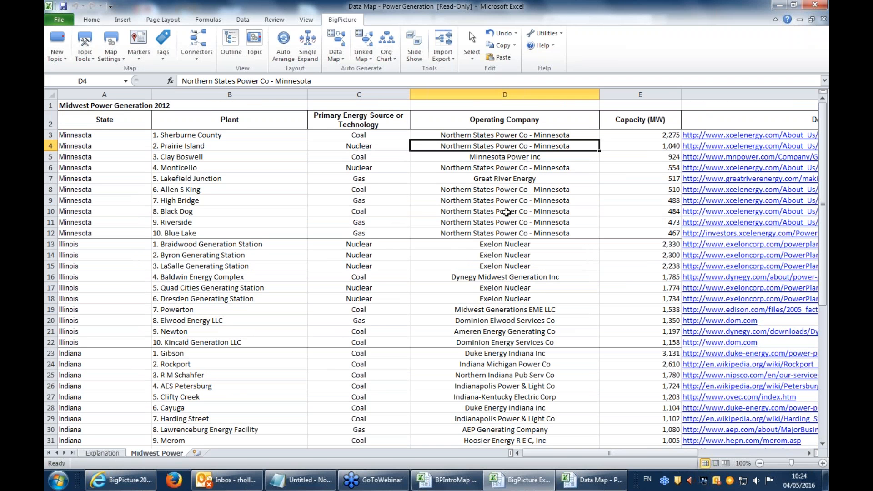
click(617, 134)
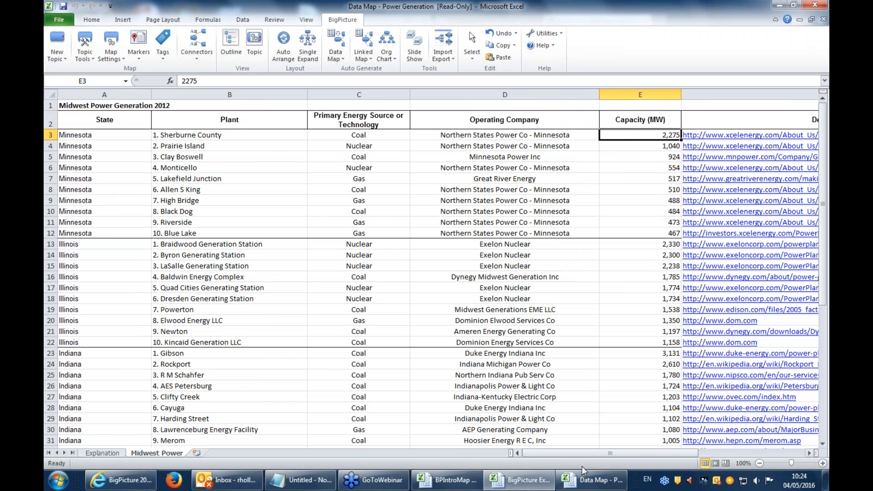
drag(583, 454, 670, 455)
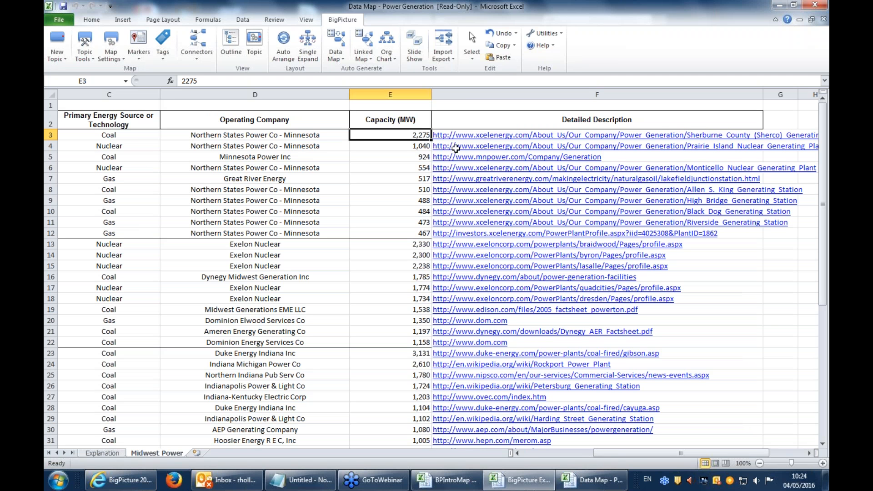
click(632, 454)
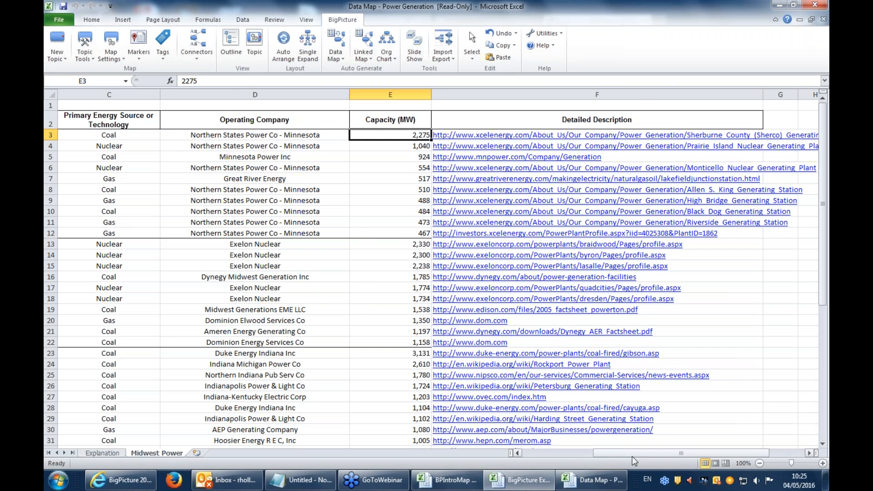
drag(634, 454, 562, 455)
scroll(51, 270, down, 15)
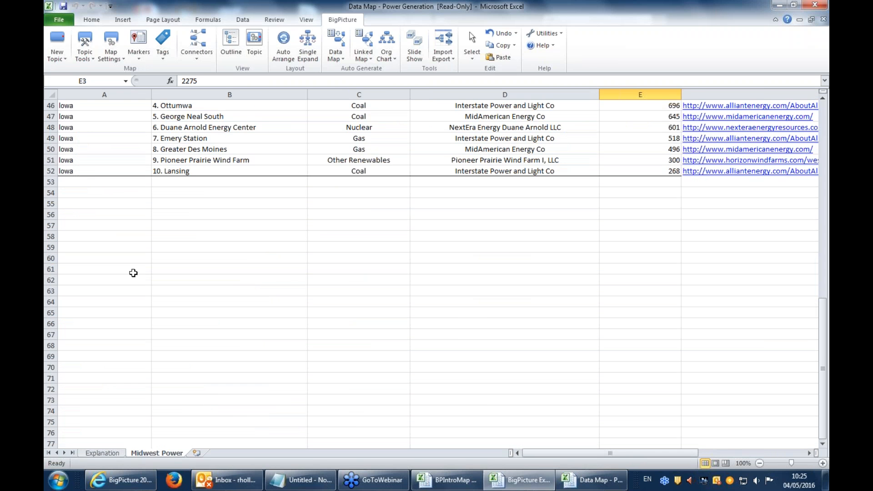
scroll(132, 271, up, 15)
Open the Data Map setup for the Midwest Power data starting from the State header, keeping the sheet's data readable
click(100, 125)
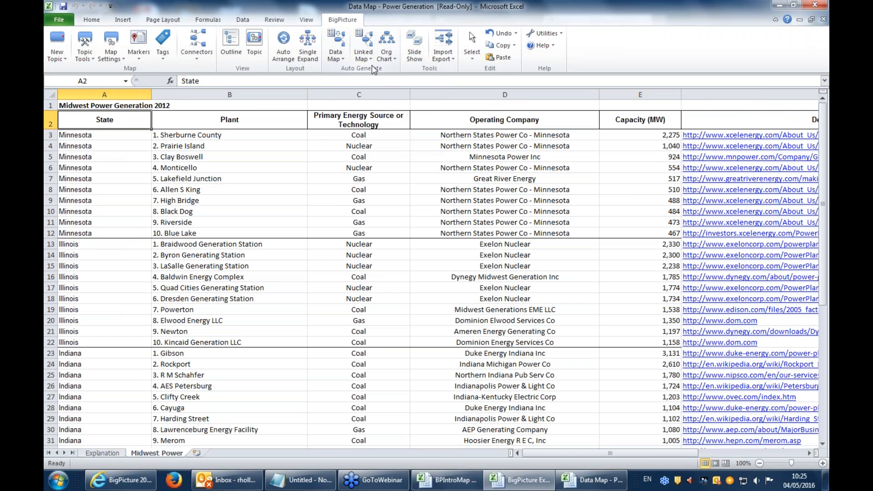
click(337, 63)
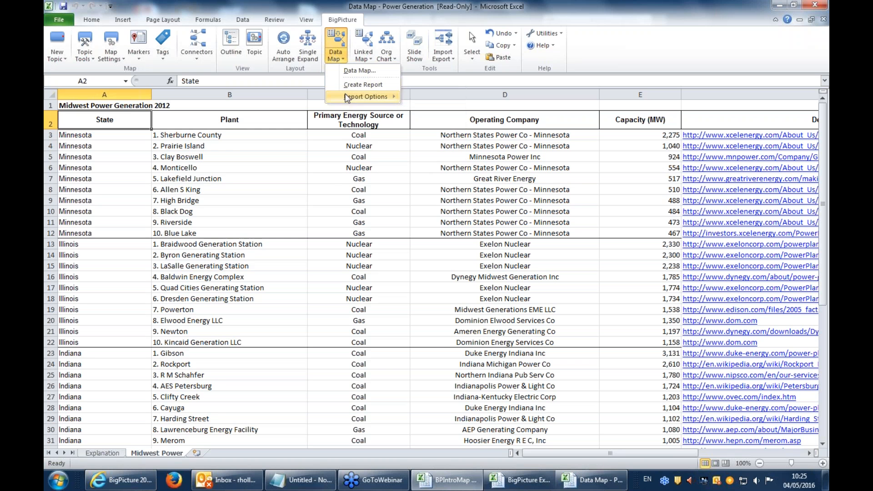
click(349, 84)
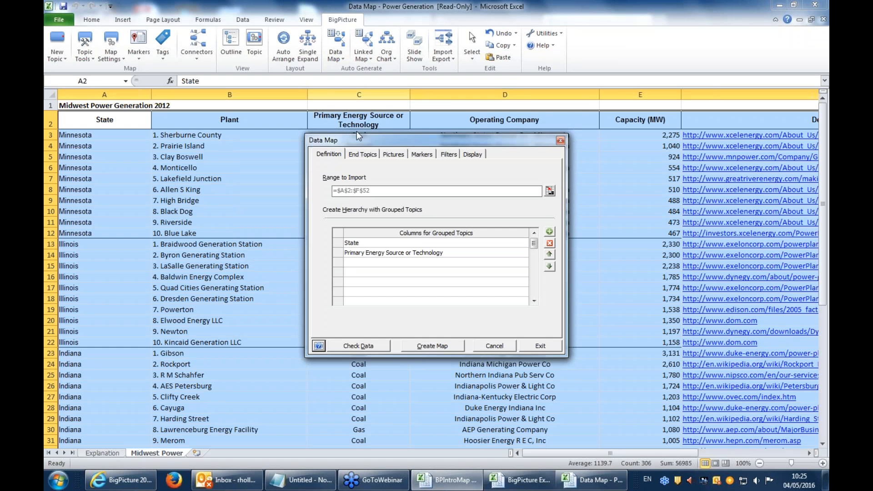
drag(344, 136, 339, 108)
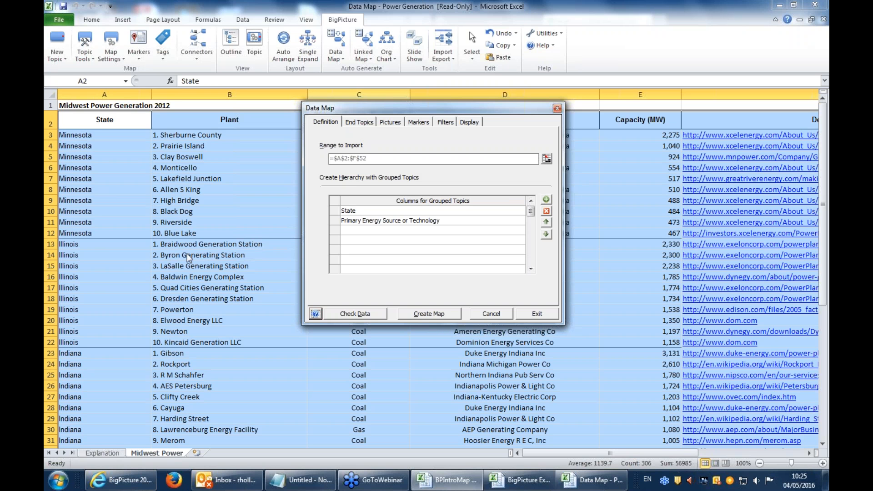
Review the State and Primary Energy Source or Technology grouping columns in the Data Map definition against the sheet's data
click(439, 207)
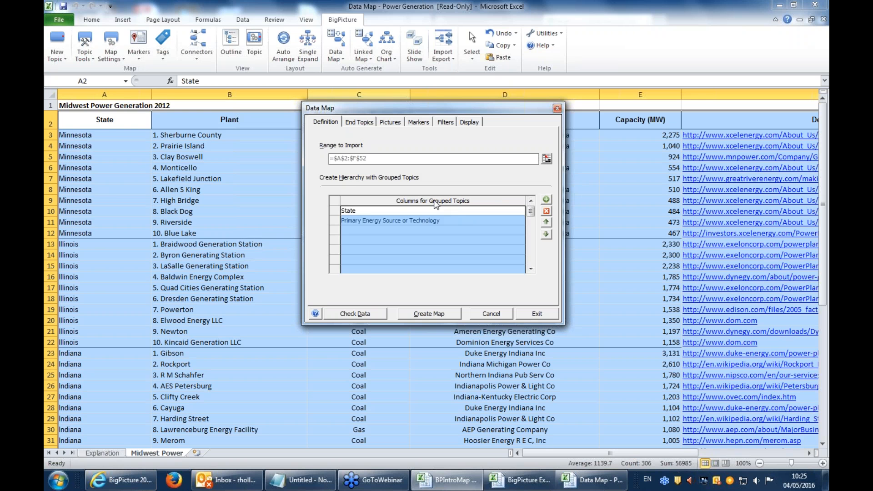
click(457, 209)
click(450, 222)
click(454, 239)
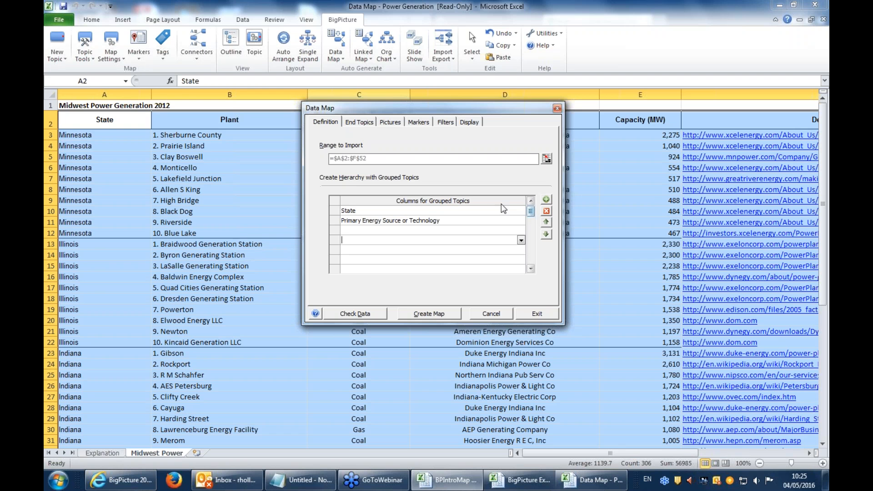
click(488, 212)
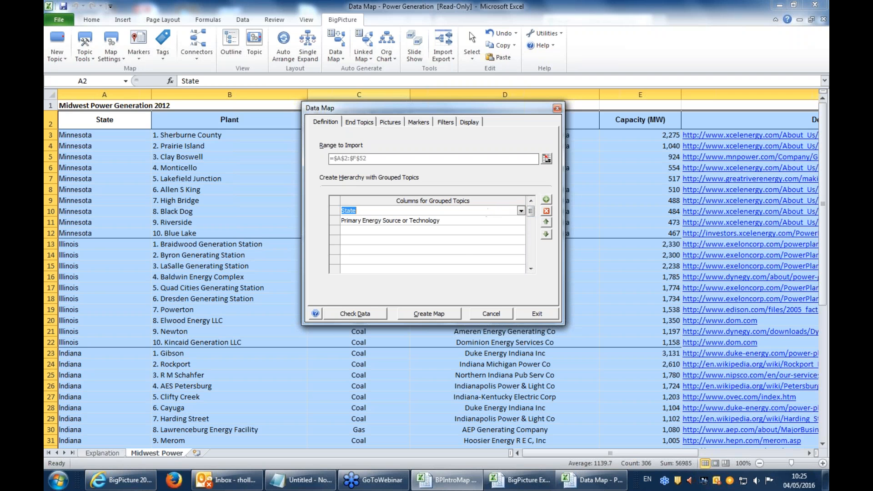
click(450, 223)
drag(413, 110, 536, 107)
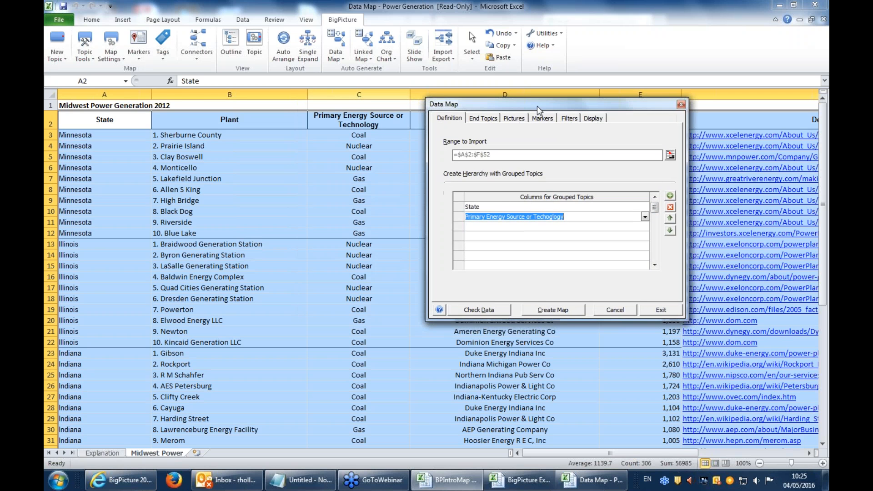
drag(471, 105, 351, 94)
Check which columns are available for the second and further grouped-topic levels, keeping Primary Energy Source or Technology as the second level
click(525, 207)
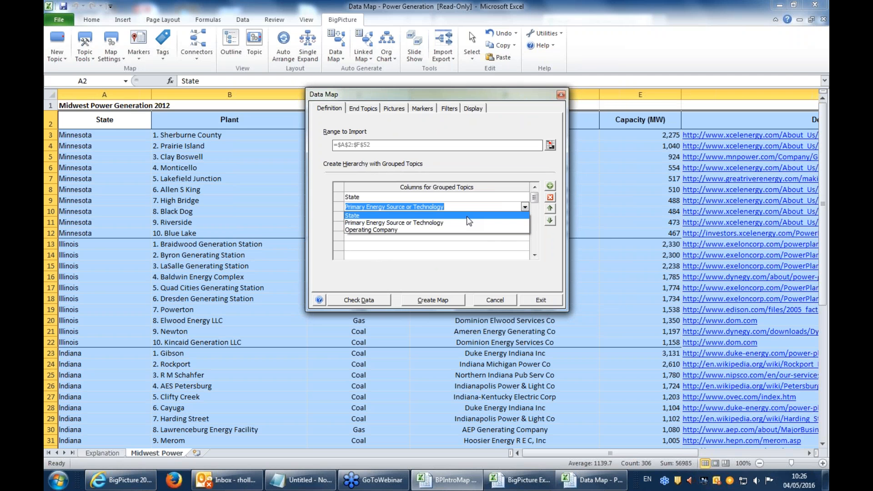
click(500, 223)
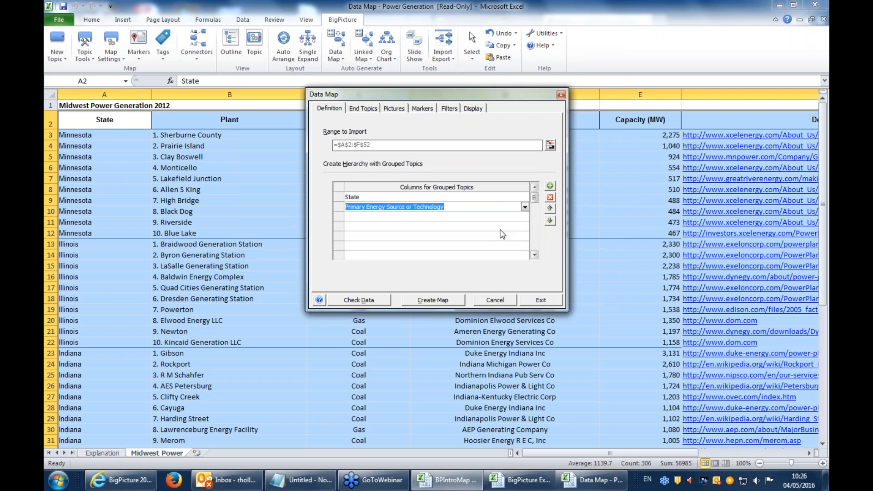
click(520, 224)
click(525, 226)
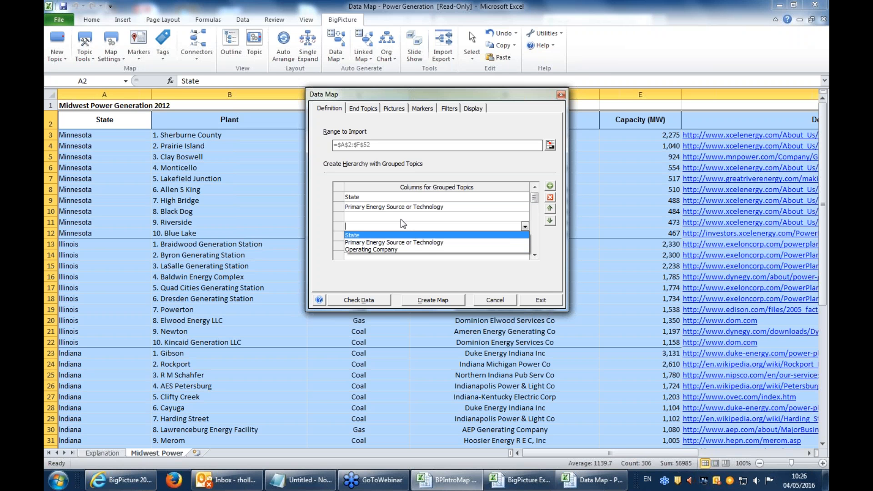
click(318, 212)
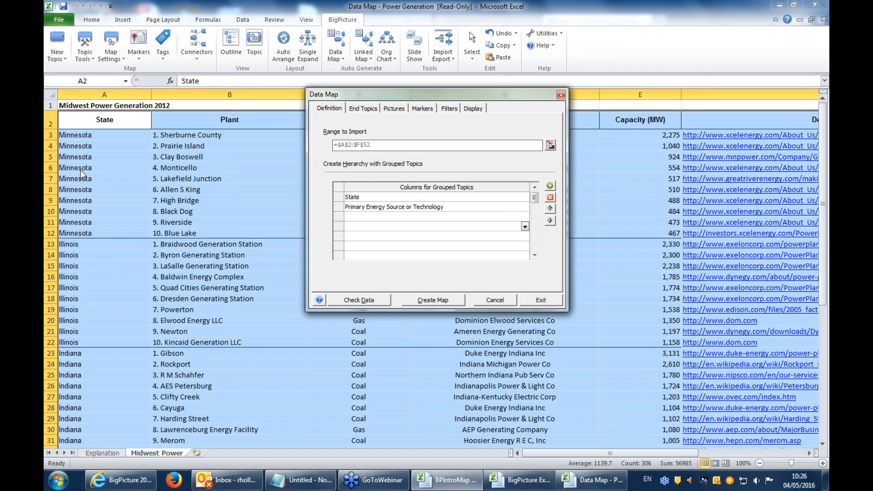
Check the columns offered for a third grouped-topic level against the Operating Company column in the sheet
drag(359, 95, 251, 117)
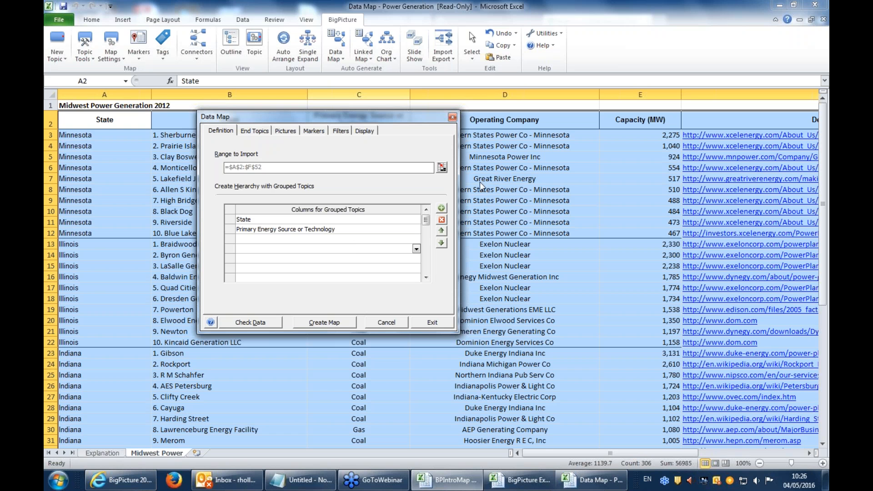
click(404, 247)
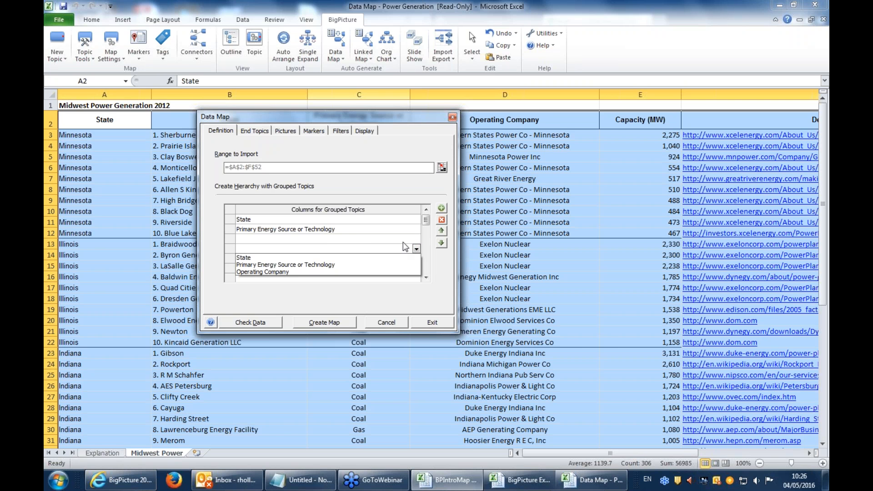
click(225, 188)
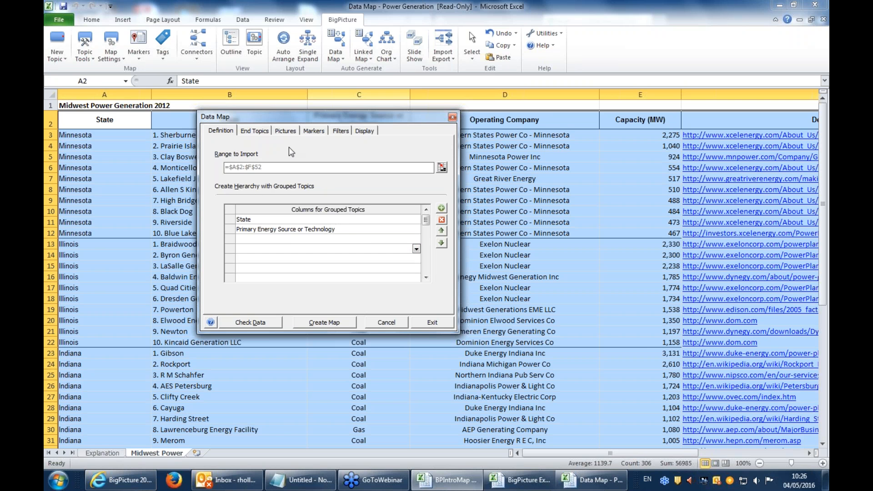
Compare the grouped-topic definition with the end topic settings and check the end topic display options, keeping Tables
click(256, 133)
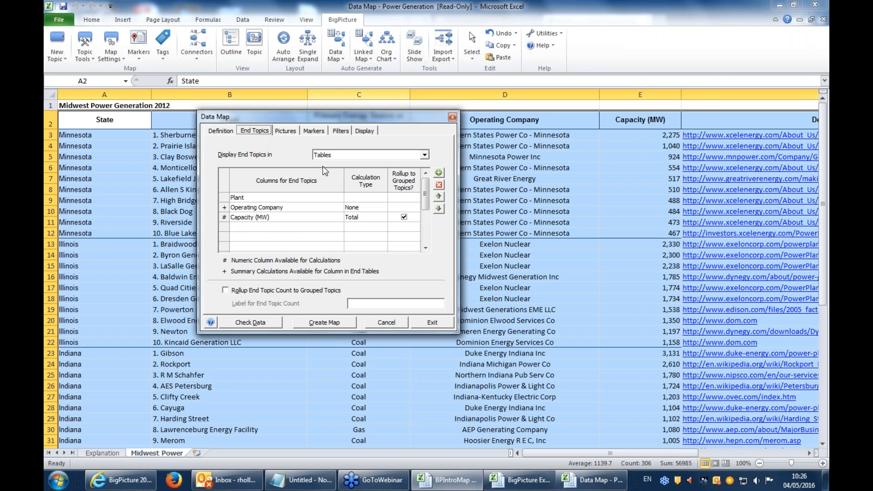
click(220, 131)
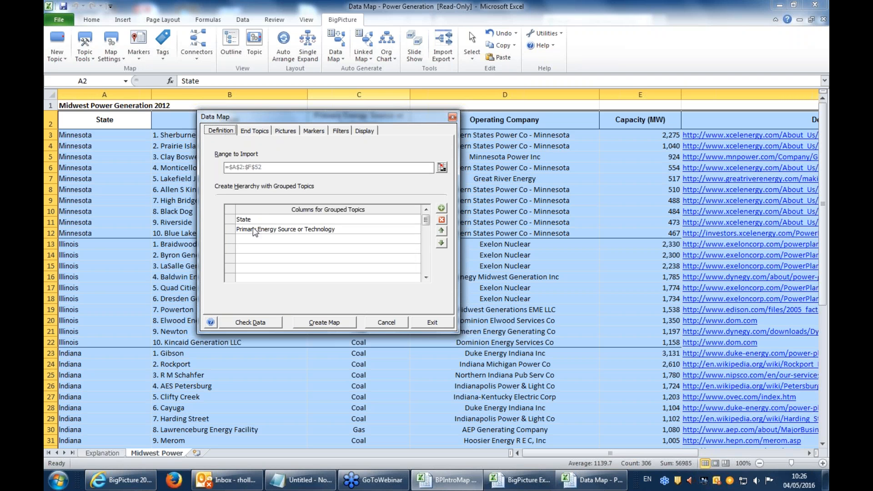
click(246, 135)
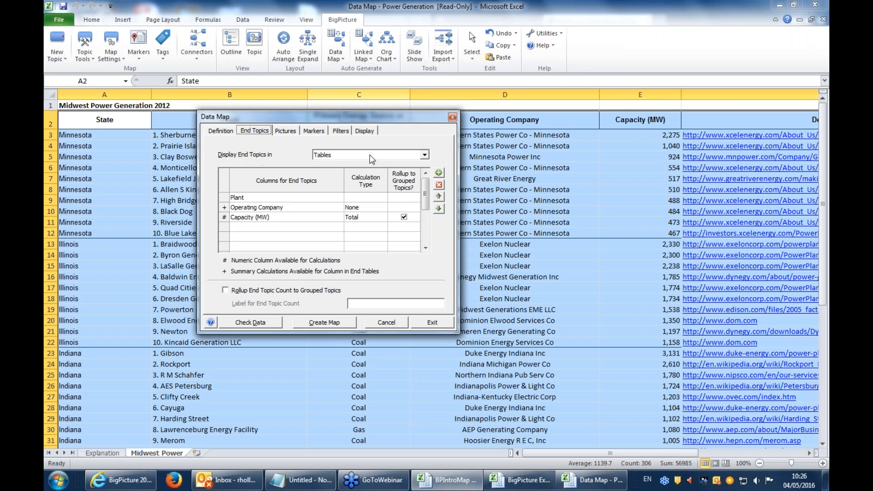
click(424, 155)
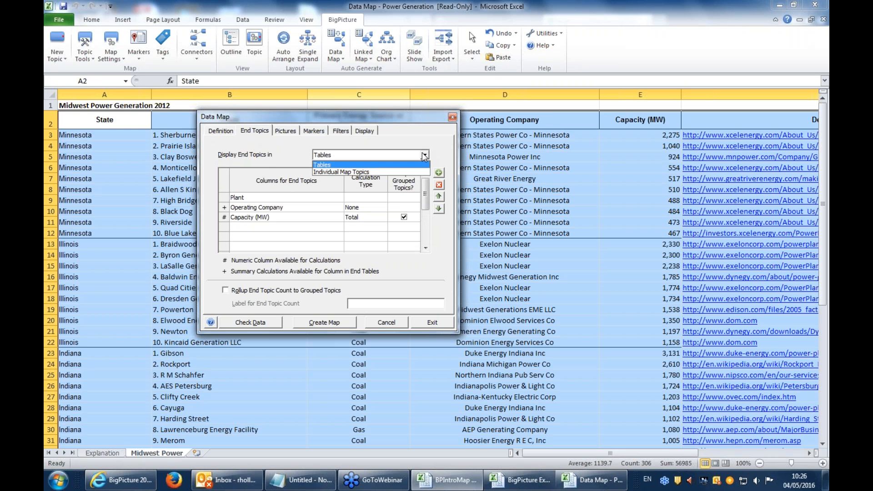
click(425, 155)
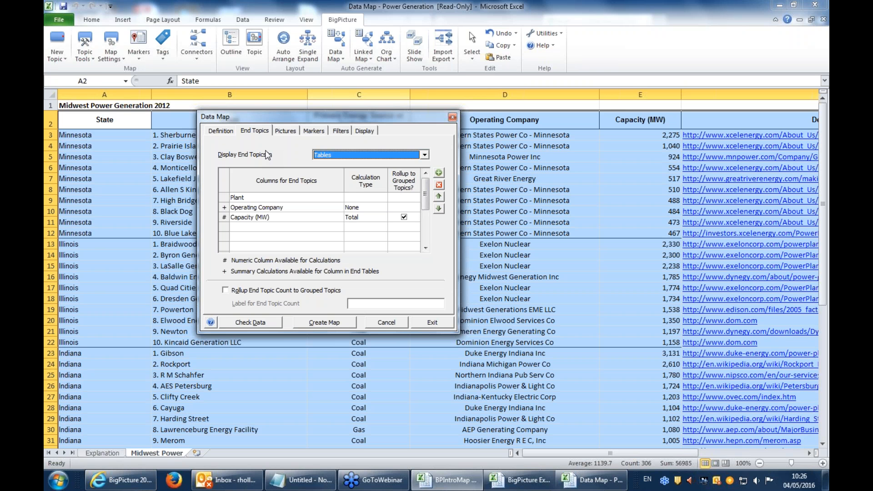
Review the end topic columns and the calculation types for Capacity (MW), keeping Total with rollup to grouped topics
drag(274, 122, 348, 115)
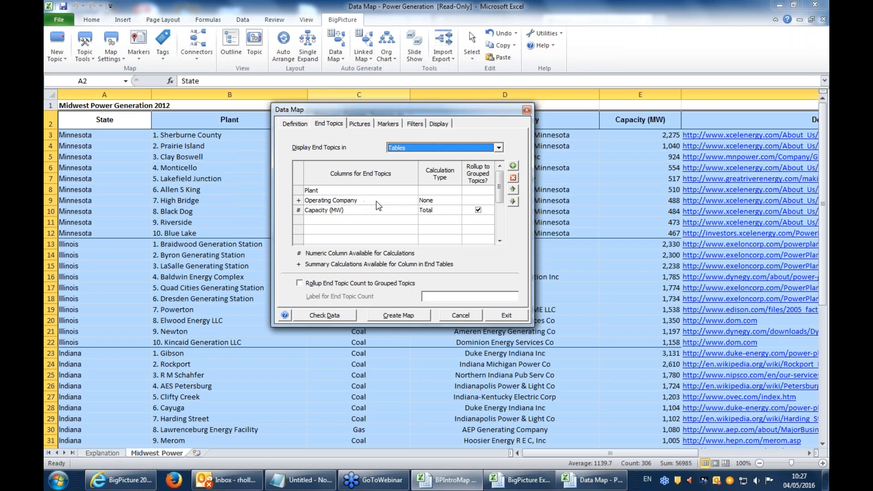
click(457, 214)
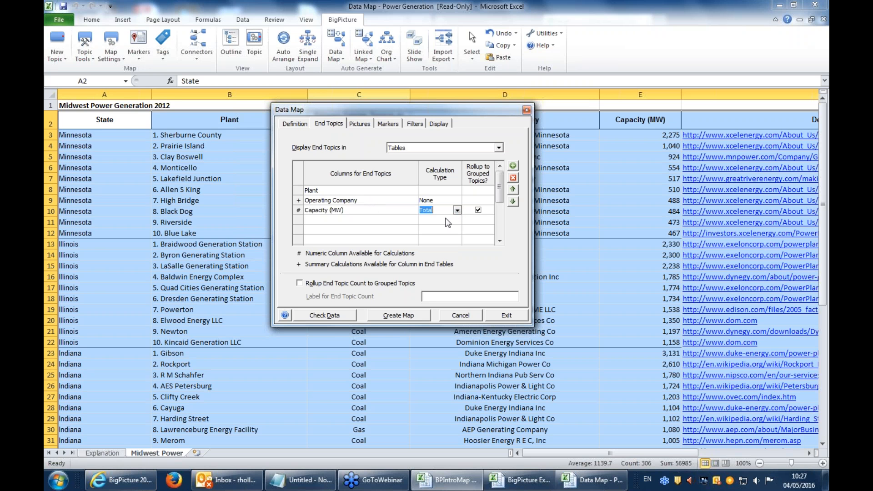
click(457, 209)
click(457, 267)
drag(461, 268, 455, 222)
click(442, 219)
click(404, 230)
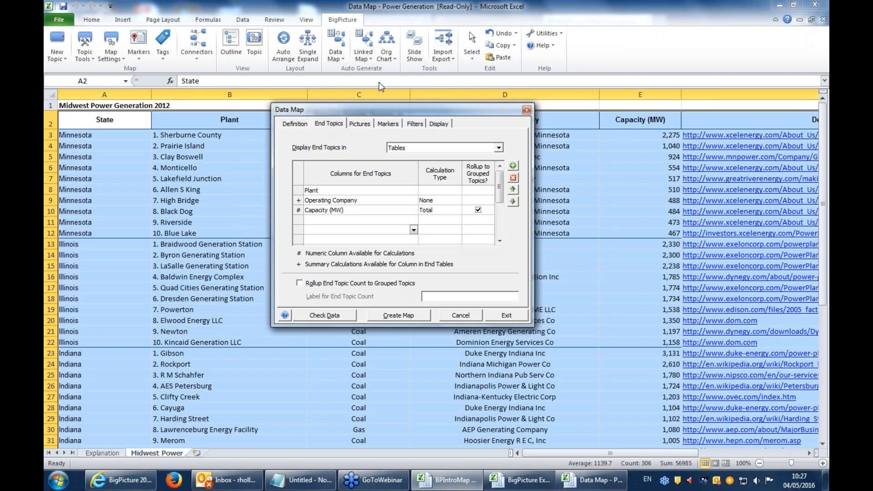
click(306, 173)
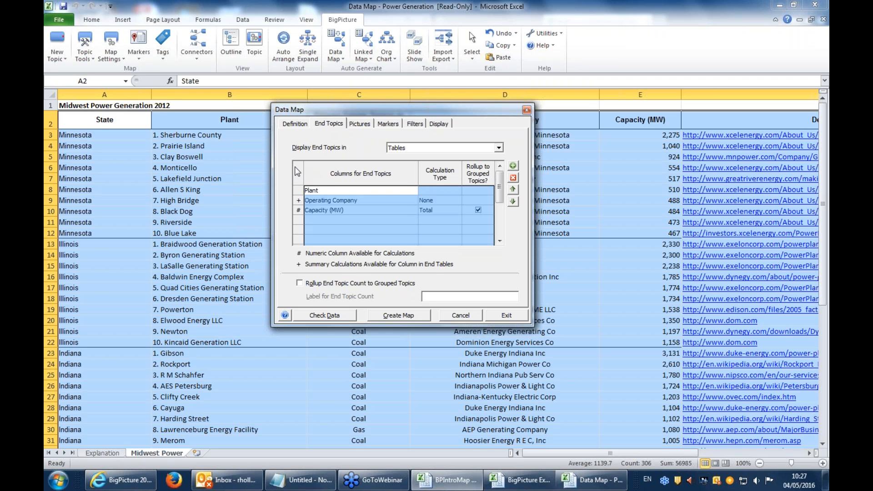
Review the data map's picture and marker settings, keeping pictures added to topics
click(365, 124)
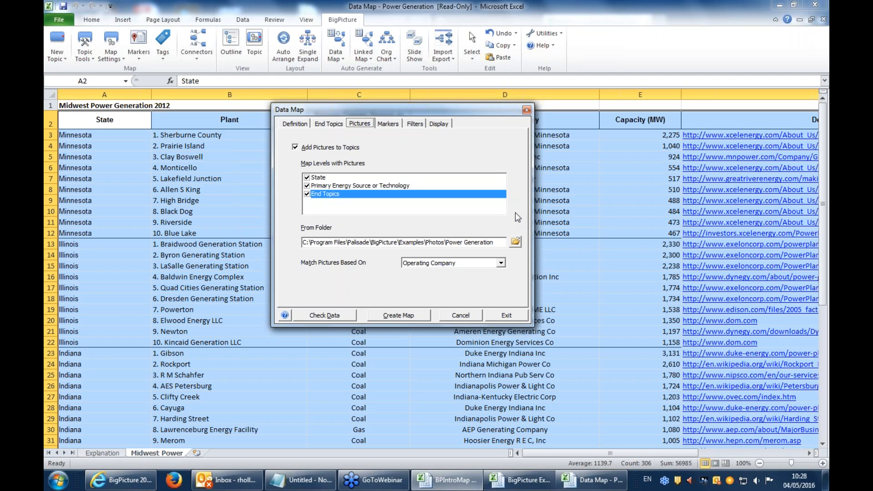
click(448, 148)
click(323, 148)
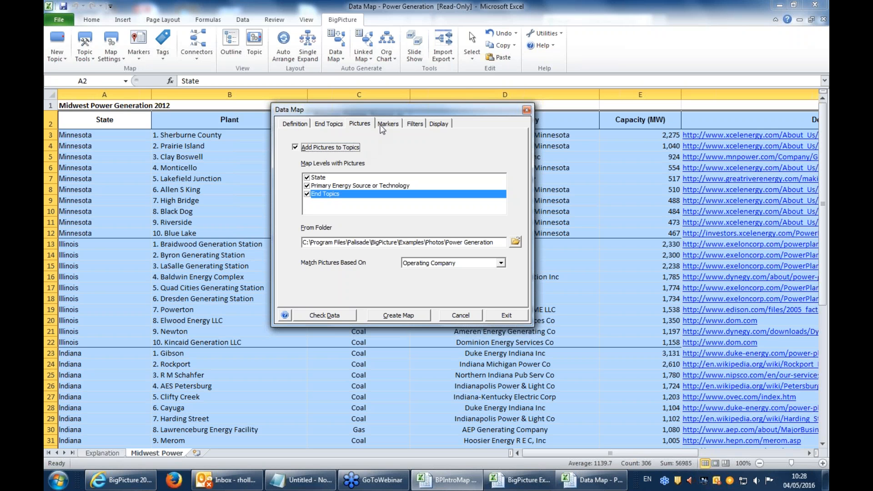
click(383, 125)
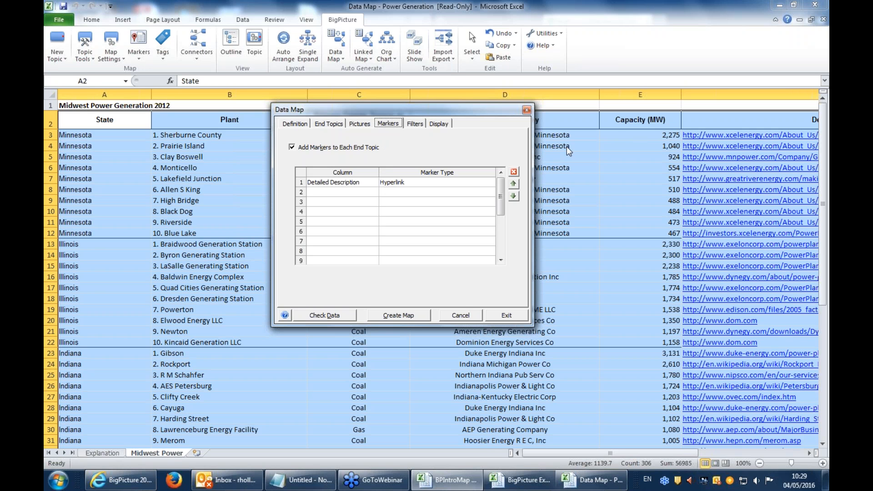
Check which columns can pre-filter the topics included in the map, leaving the pre-filter off
click(411, 127)
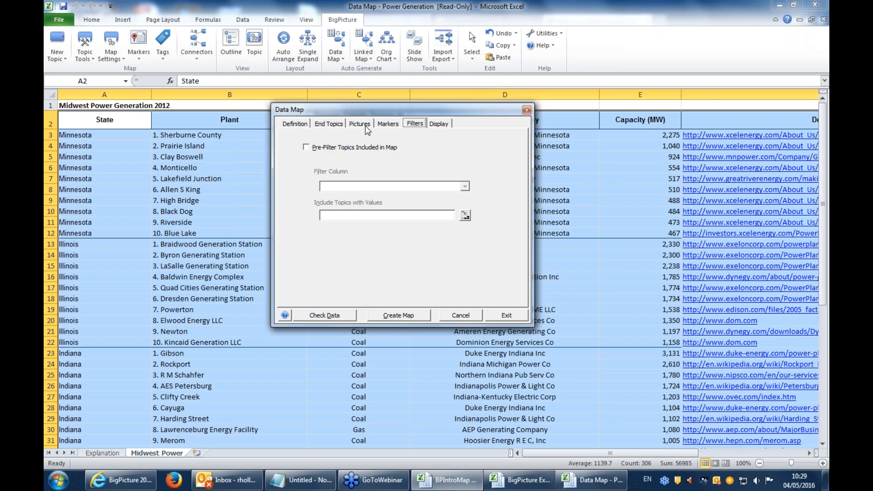
click(343, 147)
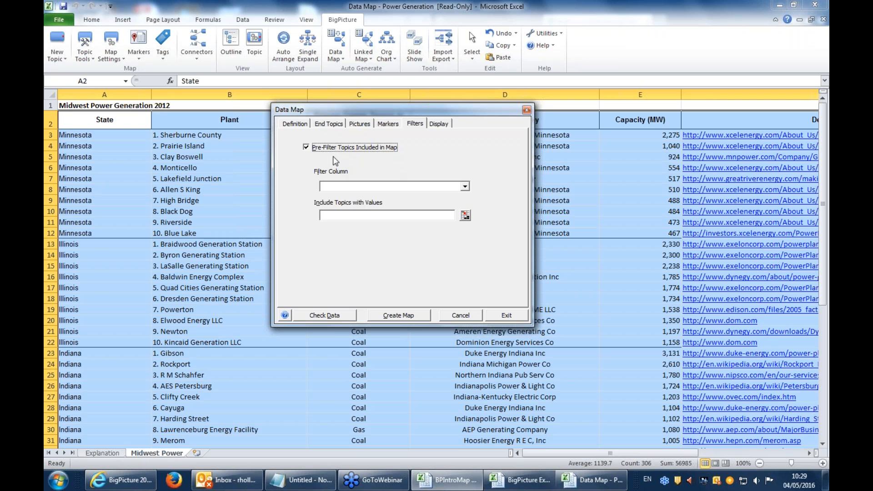
click(464, 187)
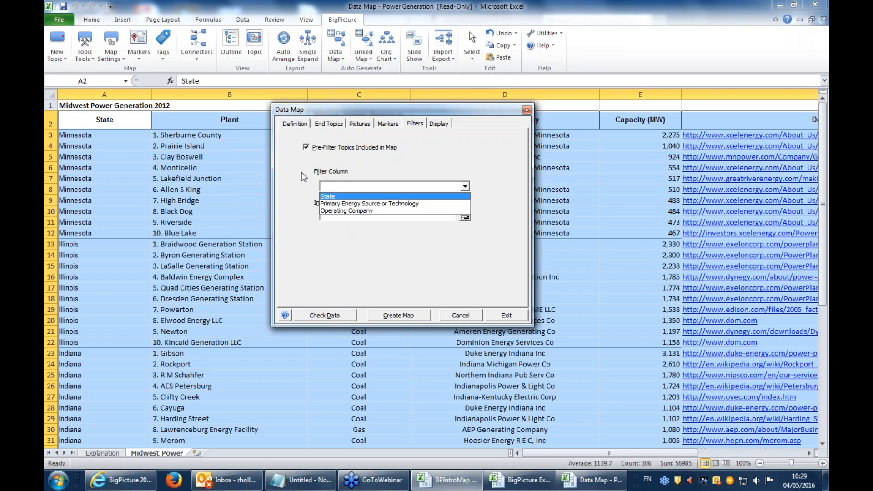
click(315, 151)
click(314, 151)
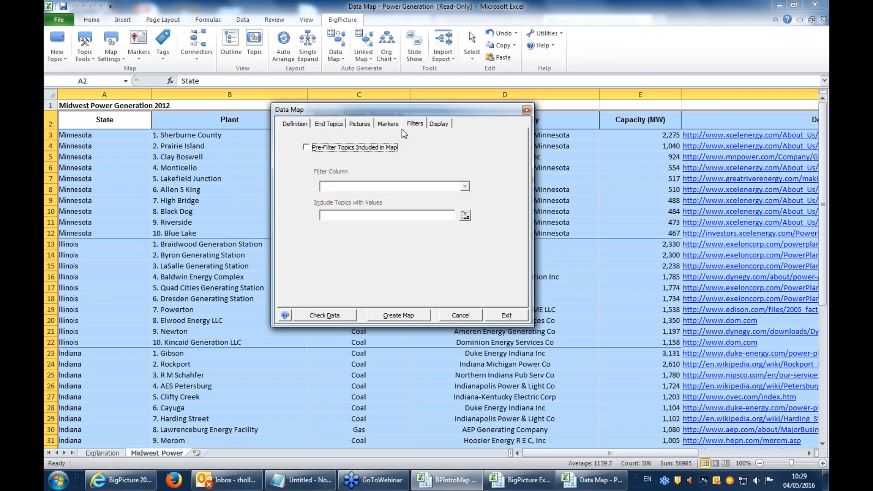
Create the data map named Midwest Power Generation with the Color Levels style, displayed in the workbook with the table
click(432, 130)
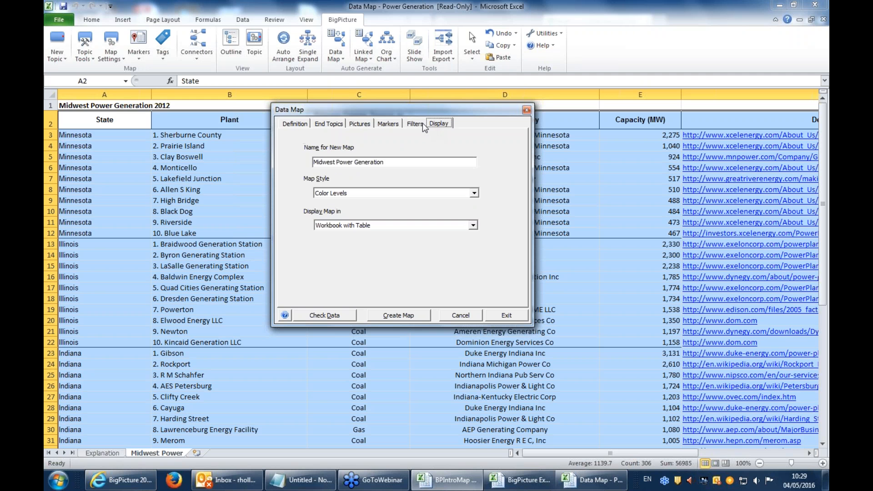
drag(409, 161, 246, 171)
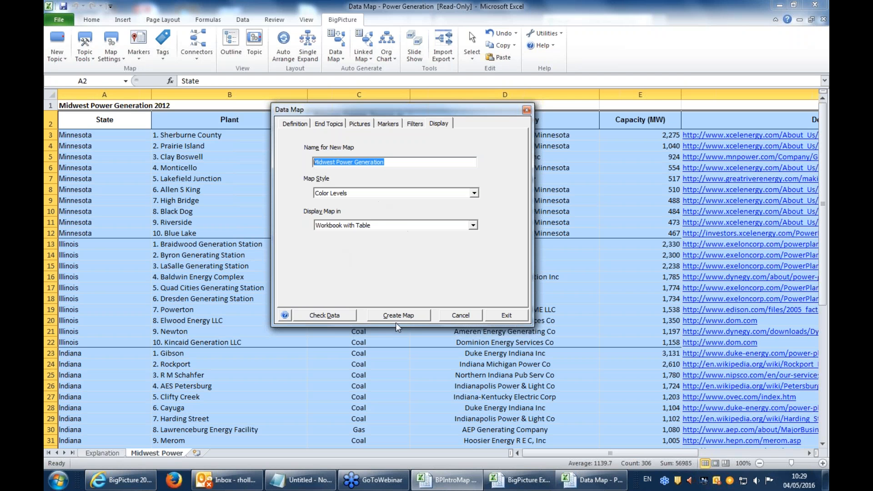
click(474, 193)
click(410, 201)
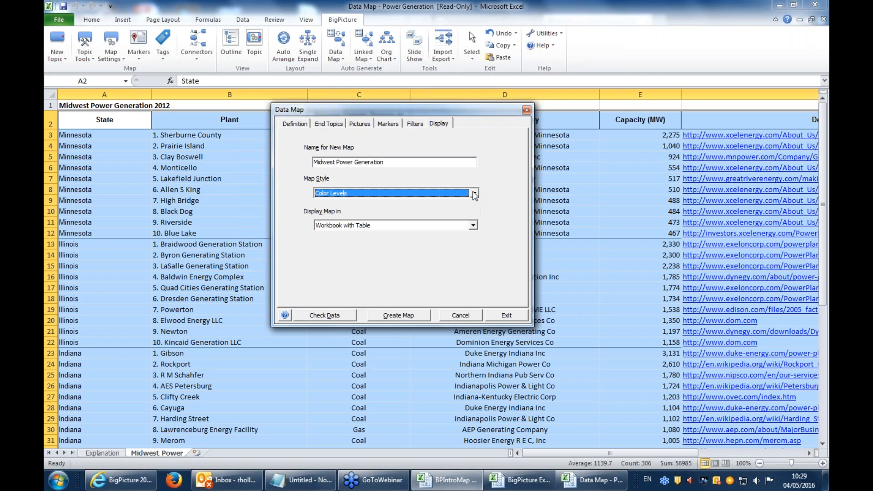
click(390, 316)
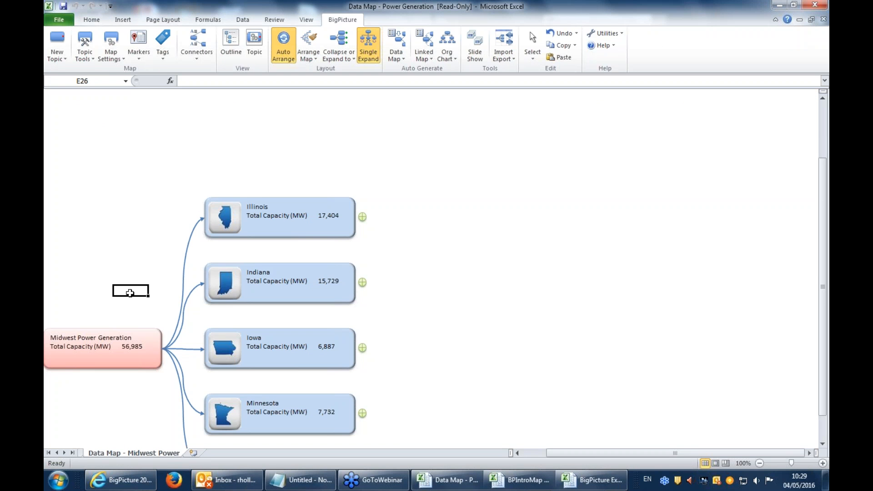
Compare the root topic's total capacity with the capacity column on the Midwest Power sheet, and return to the map
click(94, 358)
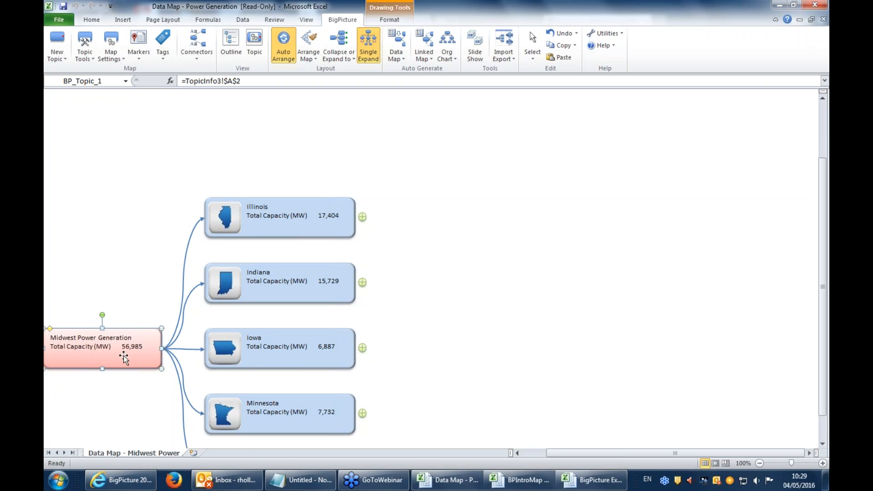
click(56, 453)
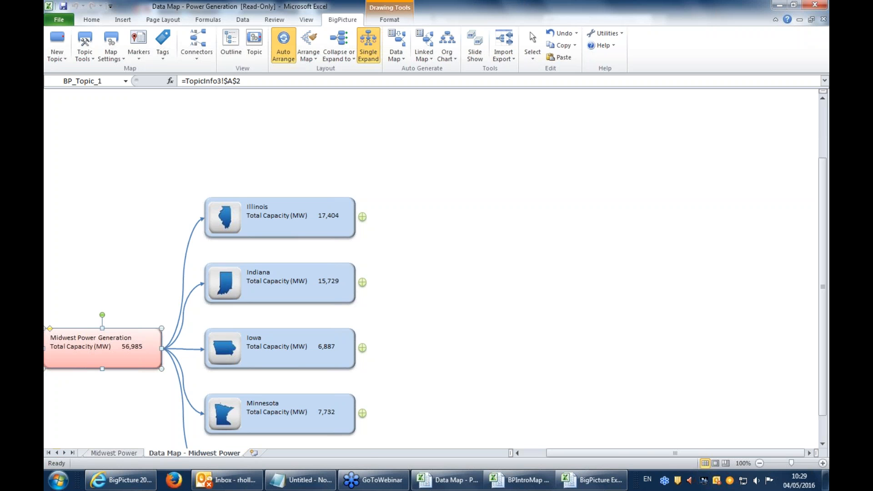
click(115, 453)
click(636, 137)
scroll(660, 315, down, 6)
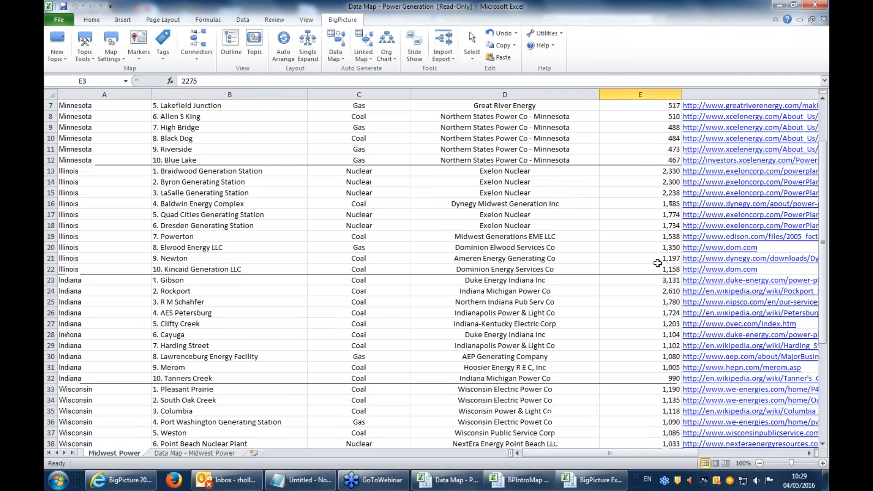
scroll(660, 315, down, 7)
click(157, 452)
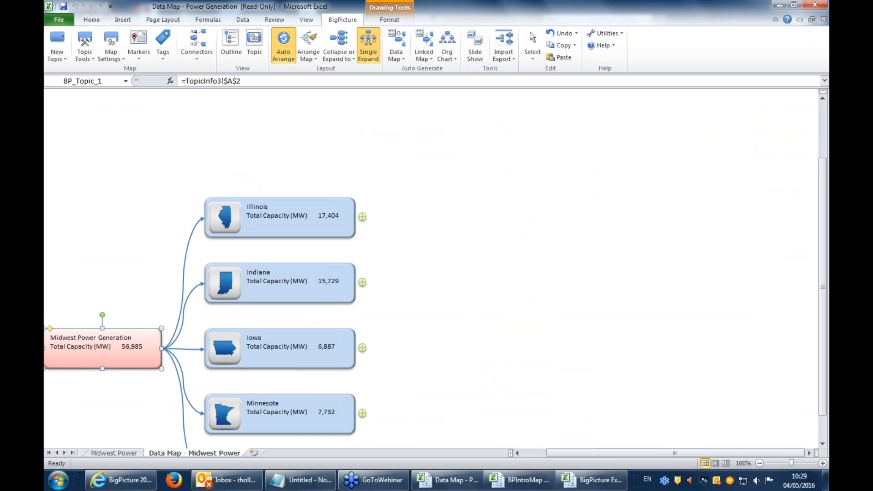
Look over the state topics in the data map and expand Illinois into its energy source subtopics
click(313, 172)
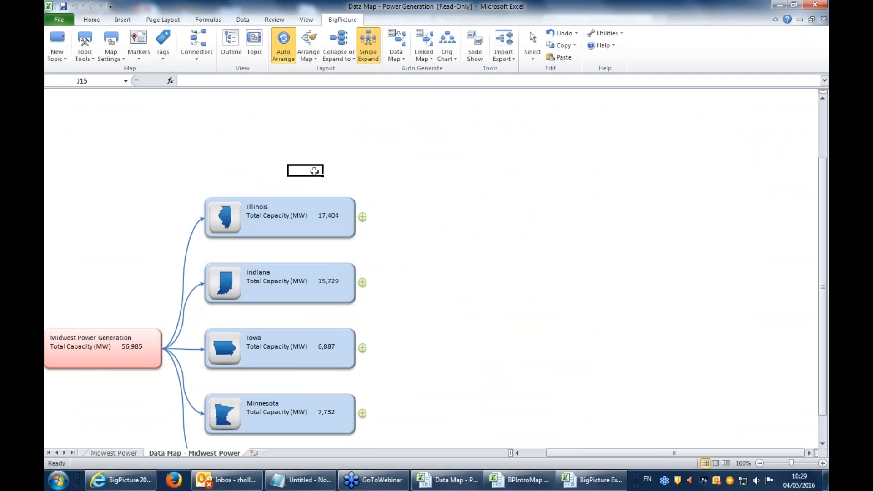
click(296, 218)
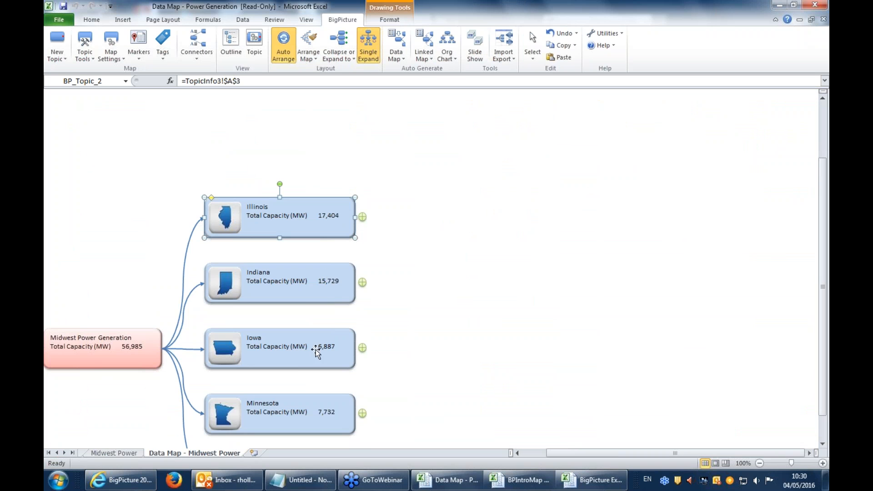
scroll(298, 386, down, 4)
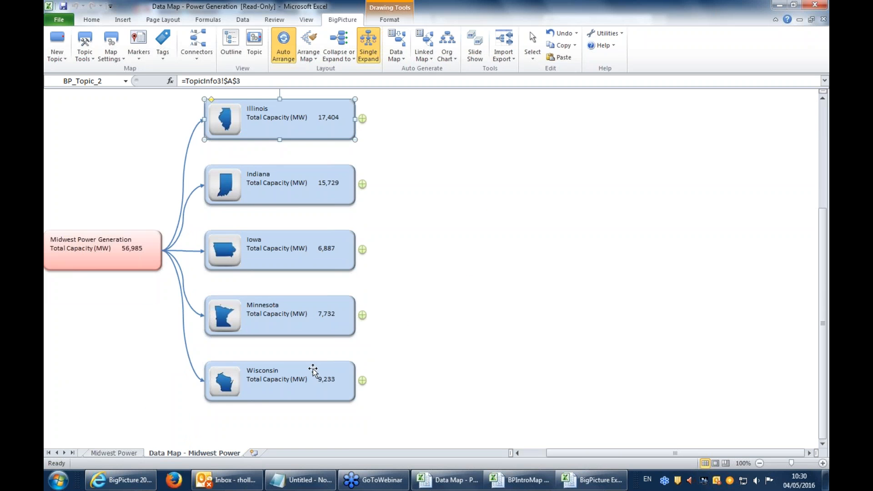
scroll(312, 367, up, 3)
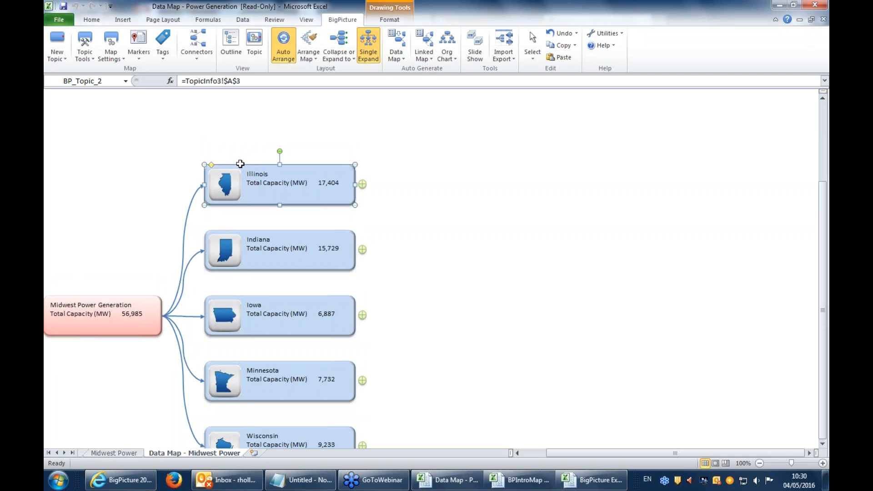
click(362, 184)
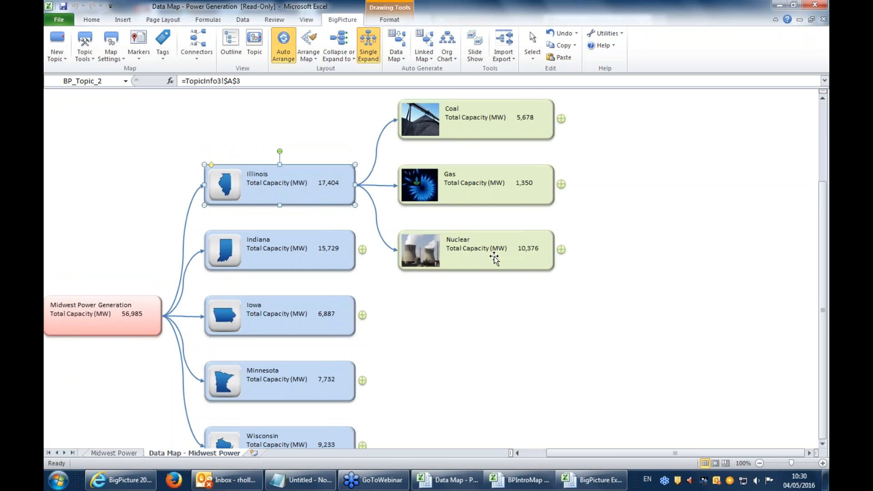
click(818, 41)
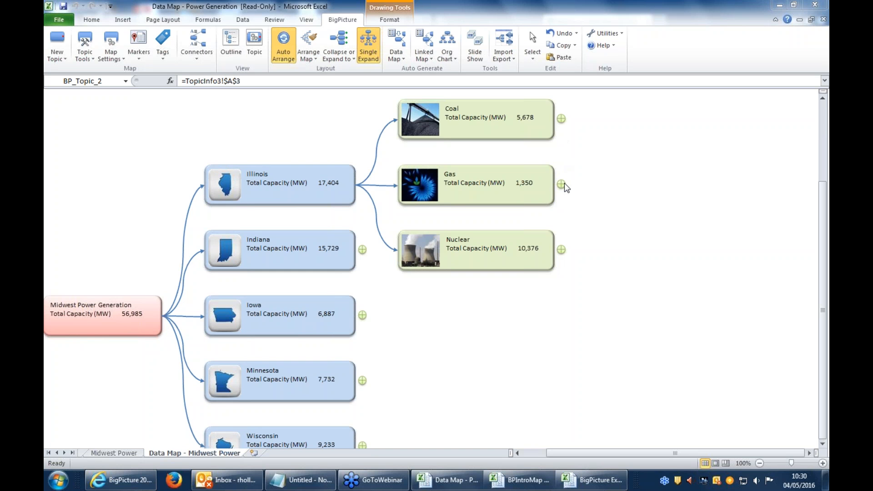
Expand the Indiana topic, then return to Illinois and show the plant table for its Coal topic
click(363, 250)
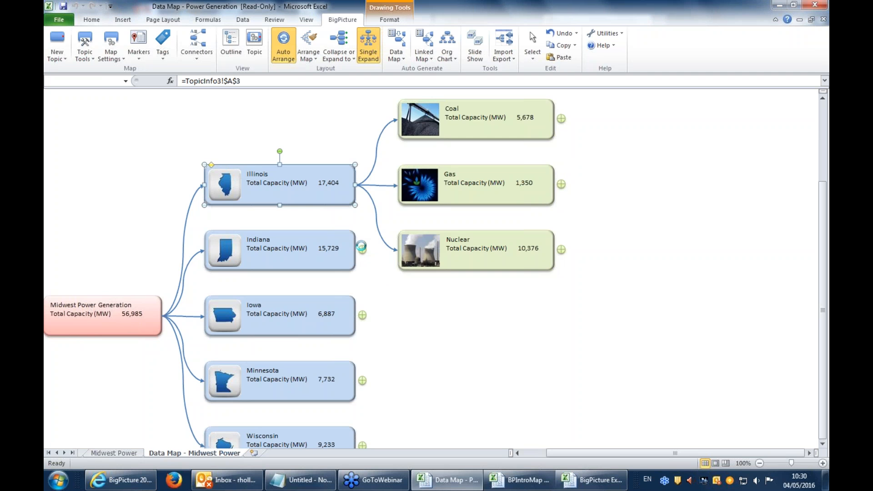
click(362, 249)
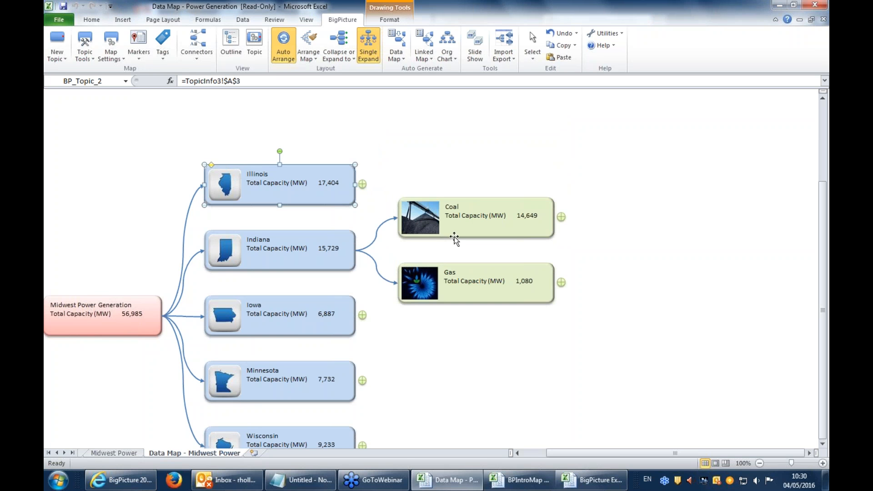
click(363, 184)
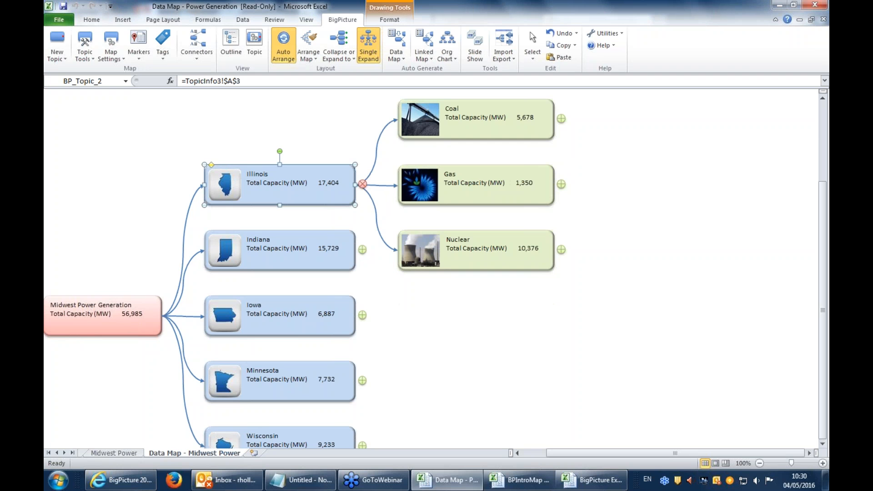
click(562, 121)
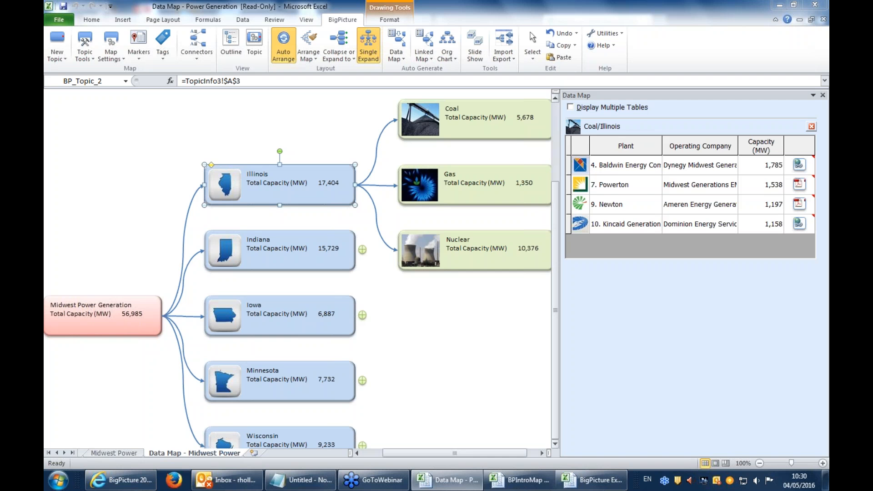
View the plant tables of Illinois's Nuclear, Gas and Coal topics one after another
drag(476, 456, 501, 450)
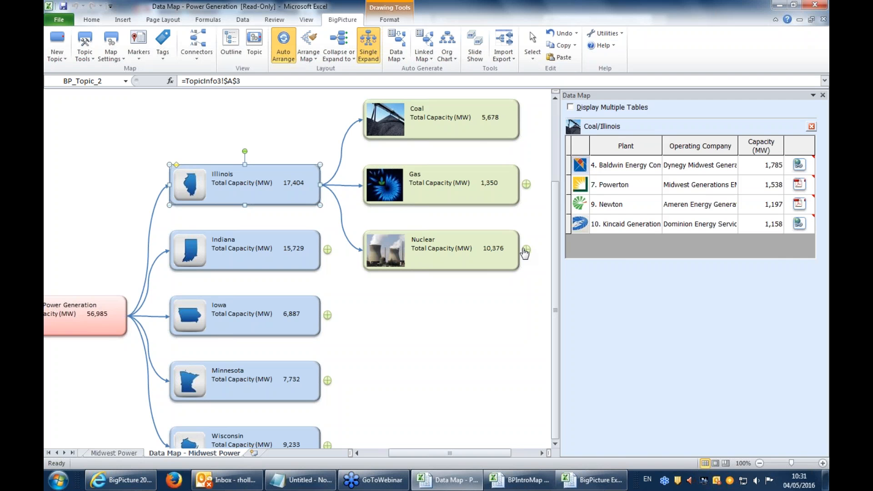
click(526, 250)
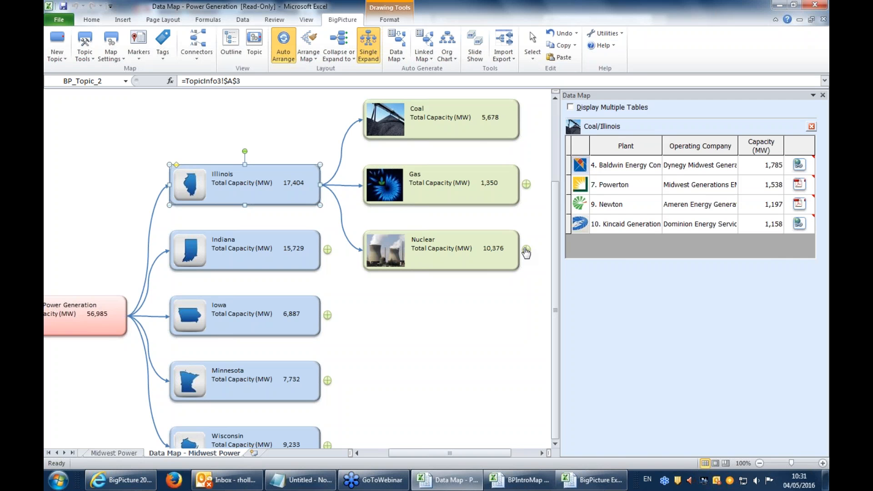
click(526, 184)
click(526, 119)
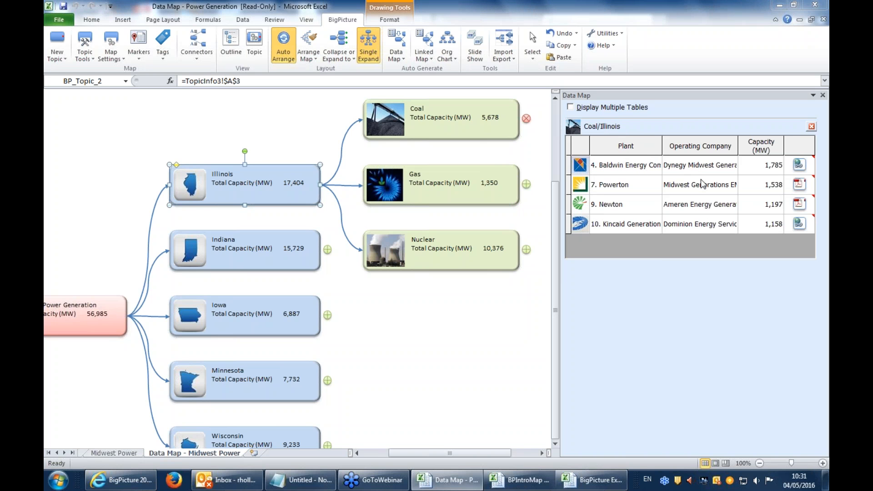
Enable the display of multiple tables and show Iowa's Coal plant table together with Illinois's Coal table
click(570, 109)
click(327, 316)
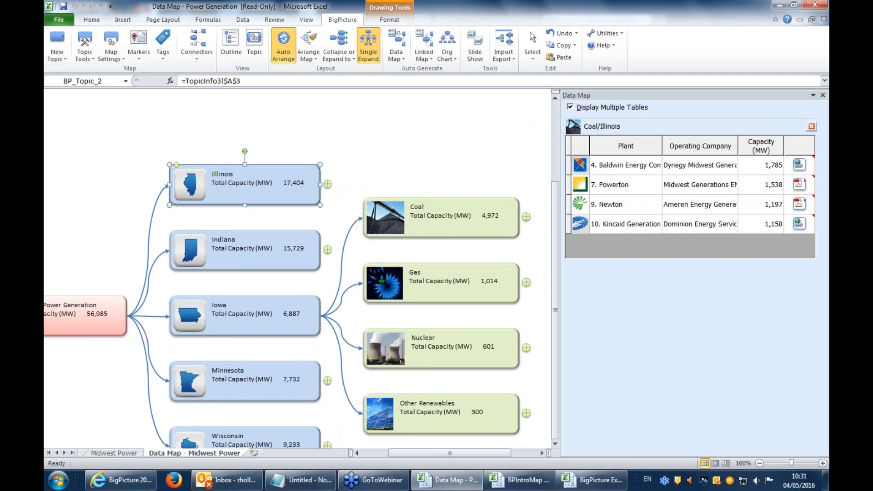
click(526, 217)
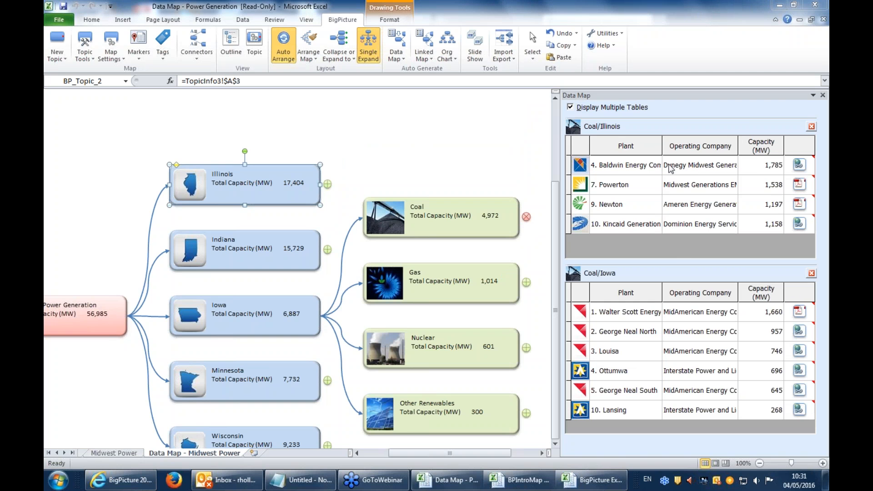
click(811, 274)
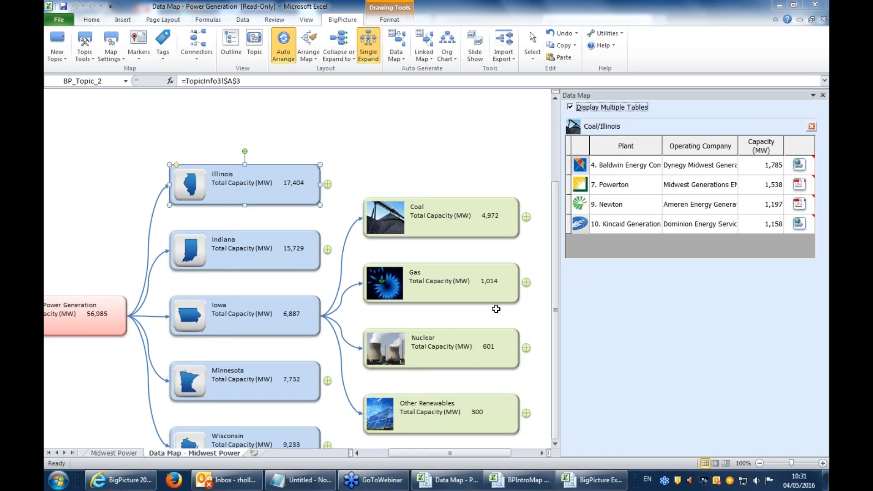
click(526, 216)
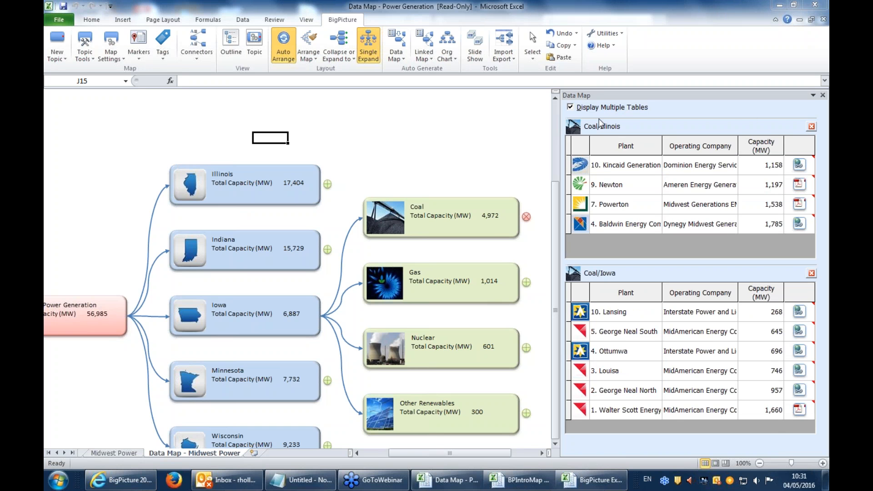
Turn off the display of multiple tables so that only the Coal/Iowa table is shown
click(570, 108)
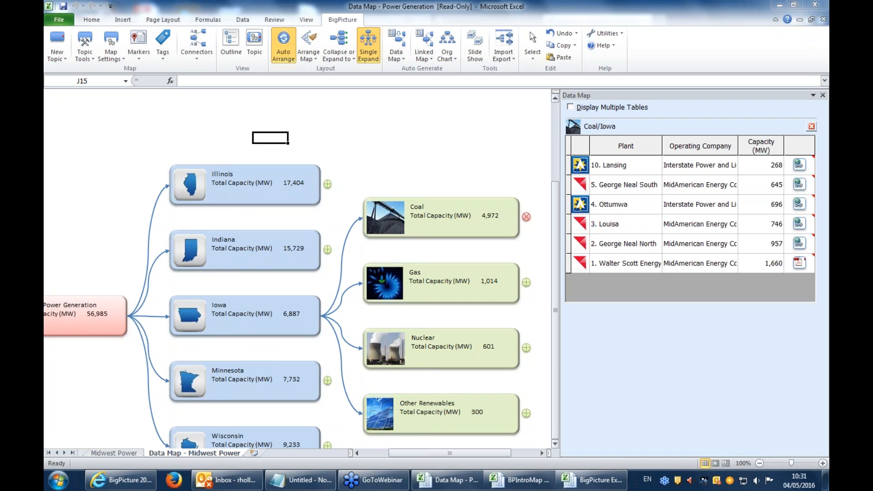
click(514, 127)
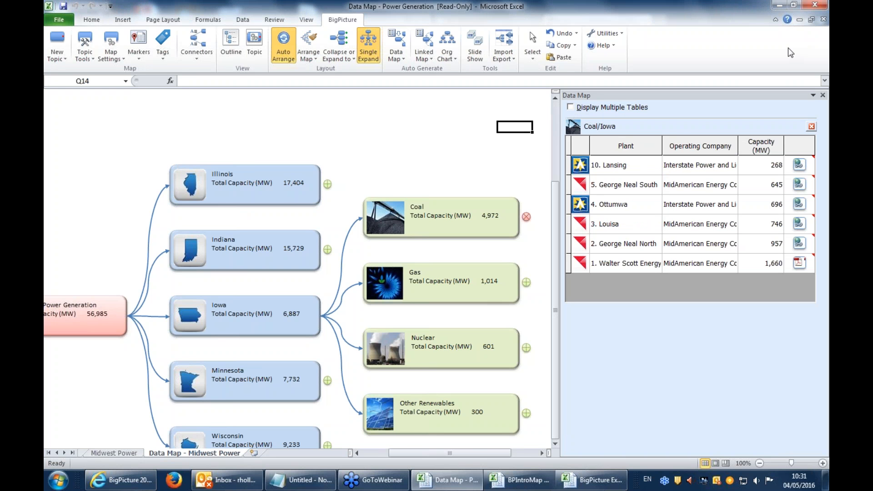
click(813, 95)
click(669, 123)
click(342, 164)
click(84, 223)
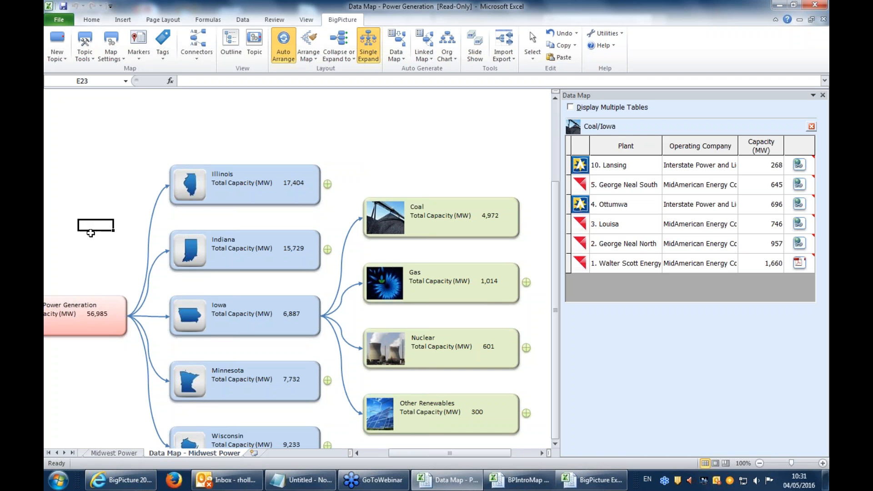
scroll(167, 321, down, 1)
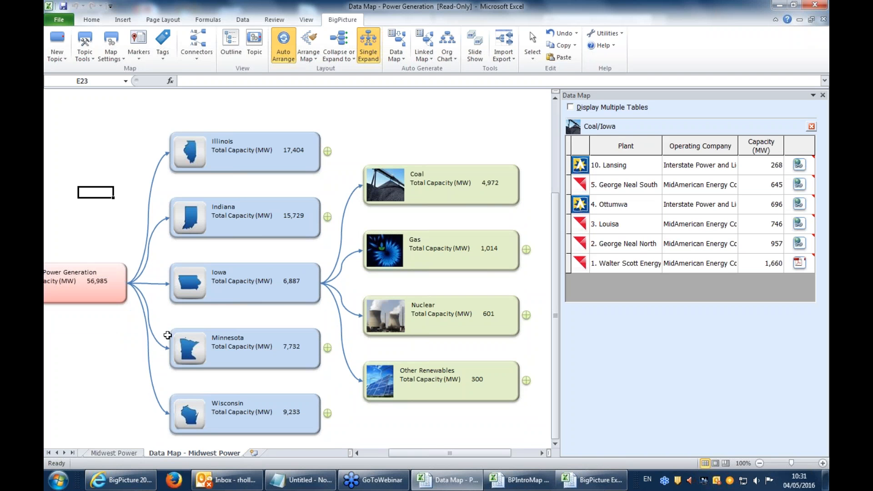
From the Midwest Power sheet, move State below Primary Energy Source or Technology in the data map hierarchy and create a new map without overwriting the open one
click(114, 453)
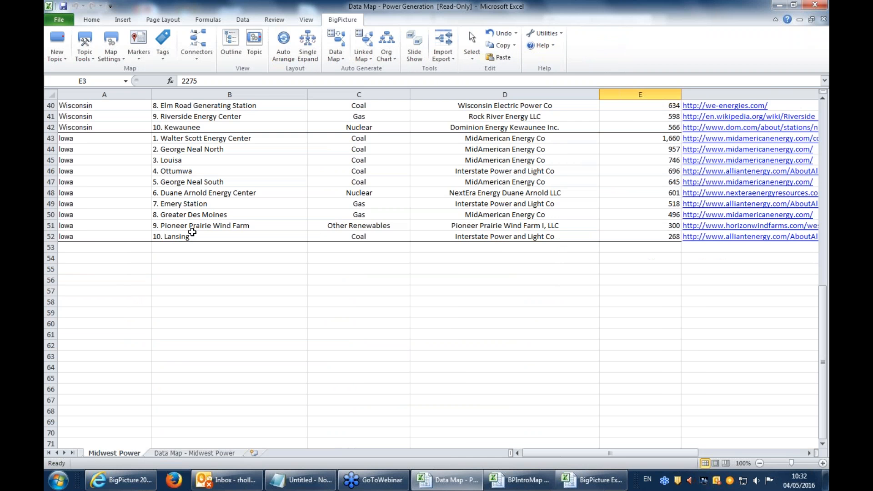
scroll(195, 218, up, 13)
click(336, 42)
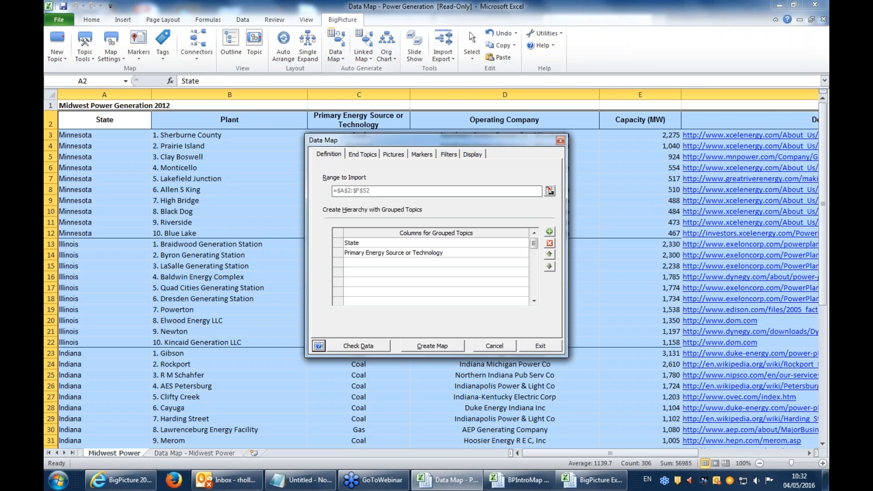
click(496, 246)
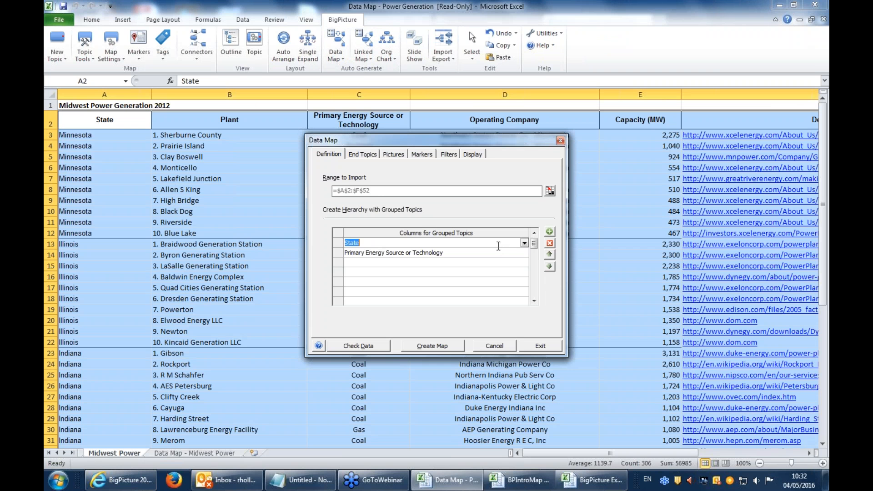
click(549, 266)
drag(430, 140, 382, 106)
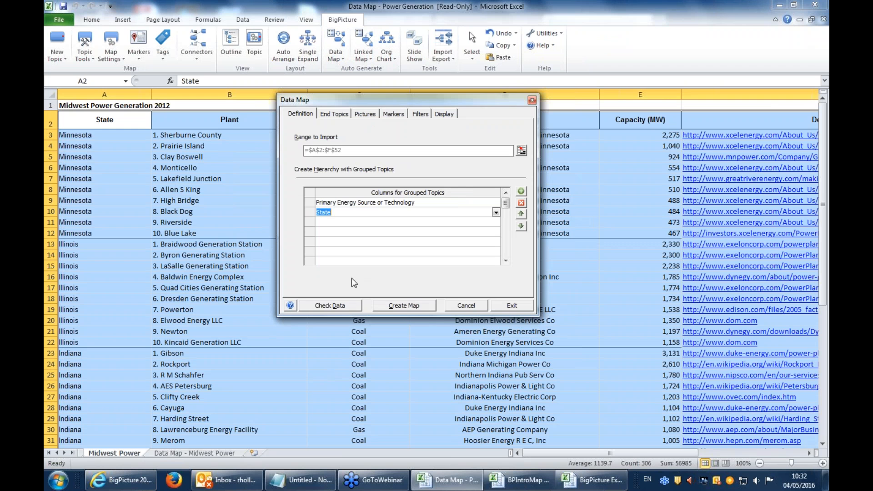
click(387, 306)
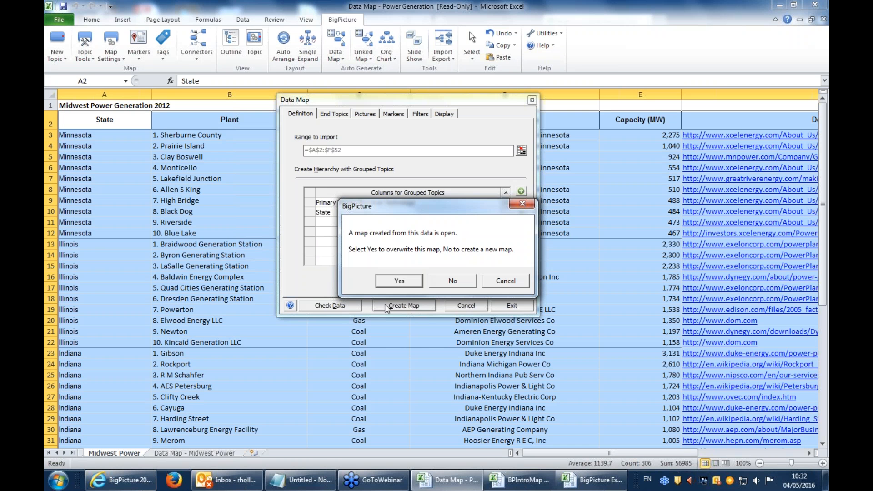
click(437, 283)
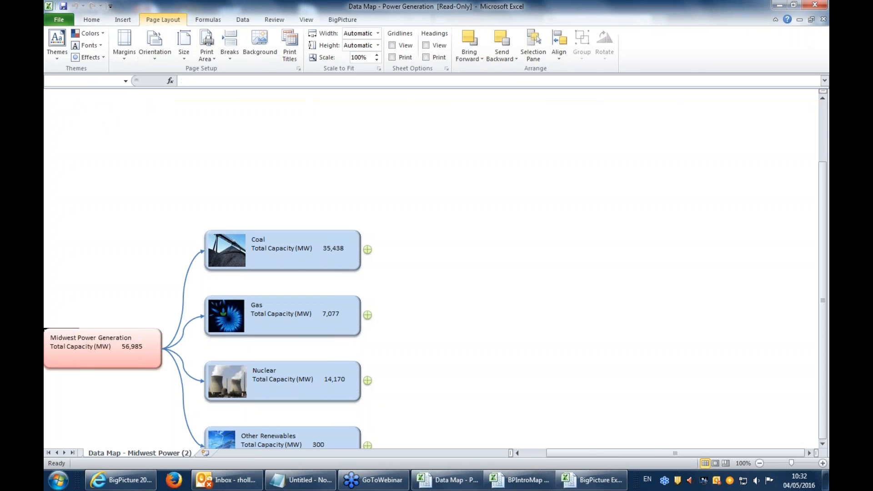
Expand the Coal, Gas and Nuclear topics of the new map in turn to view their state breakdowns
click(176, 171)
scroll(176, 176, down, 4)
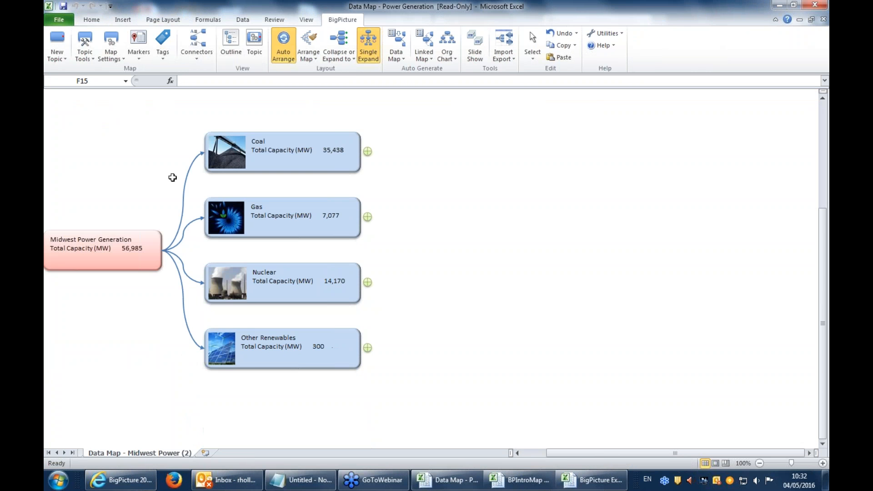
click(368, 152)
scroll(410, 254, up, 5)
scroll(459, 291, down, 1)
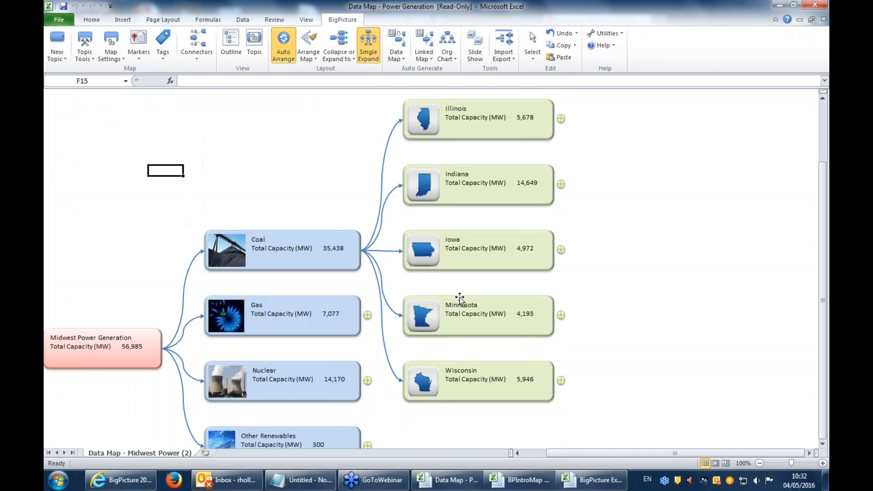
scroll(436, 232, down, 5)
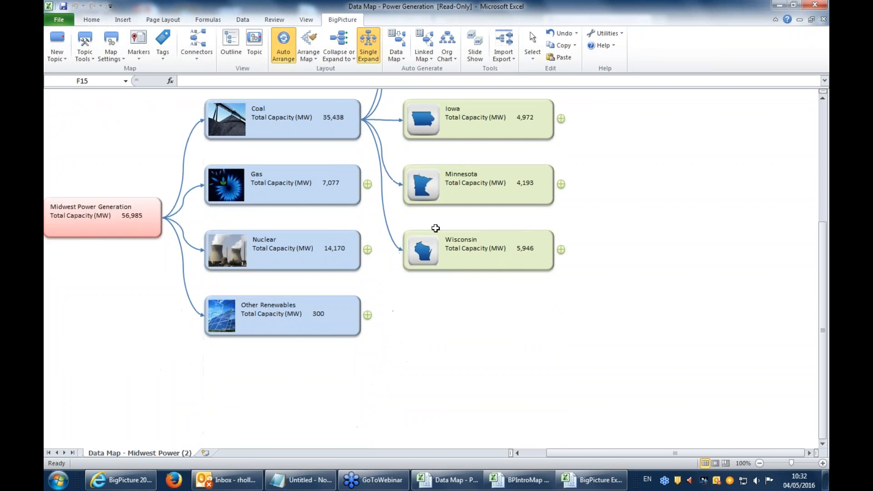
click(366, 183)
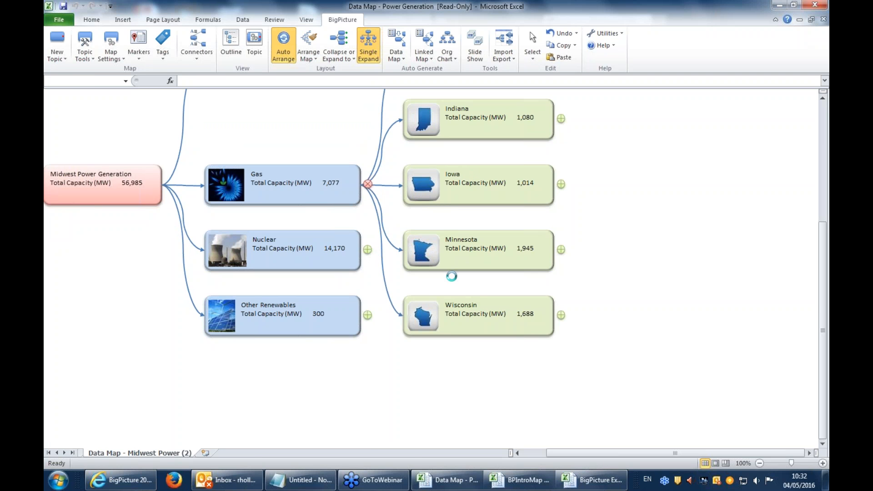
click(367, 249)
scroll(300, 268, up, 5)
scroll(380, 257, down, 1)
Expand the Coal topic again and show the plant table for Iowa
click(383, 255)
click(315, 221)
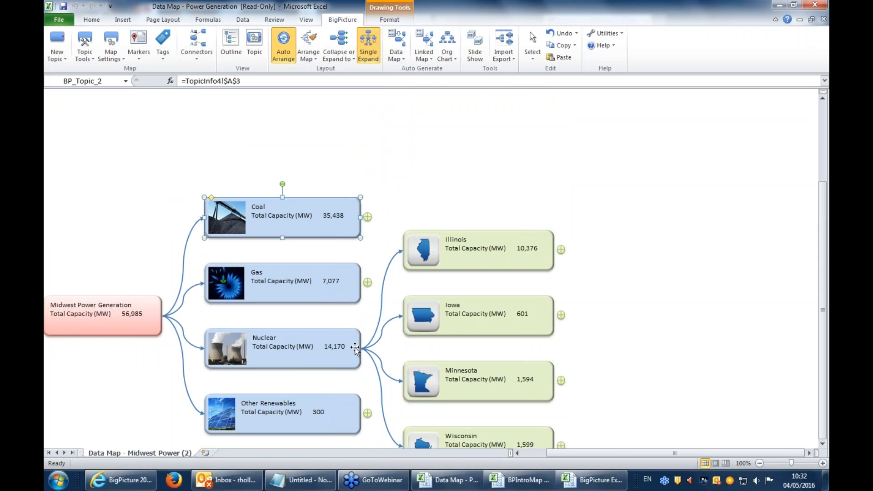
click(367, 217)
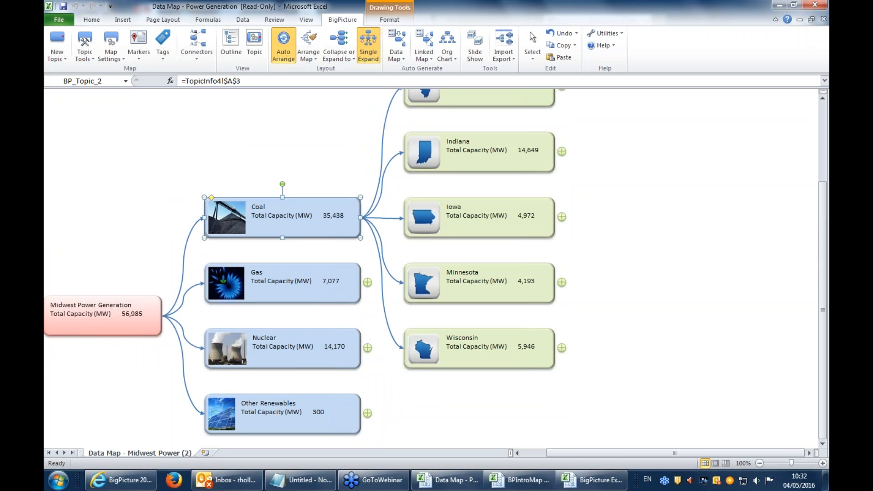
click(561, 216)
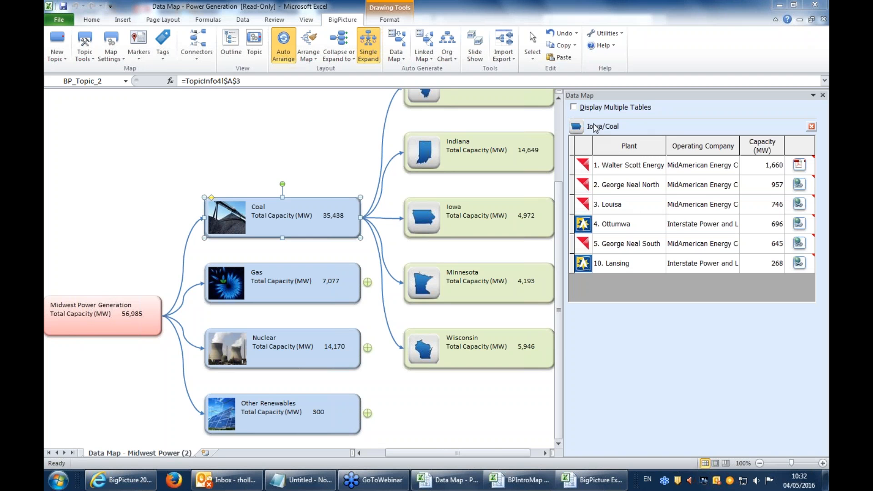
click(313, 127)
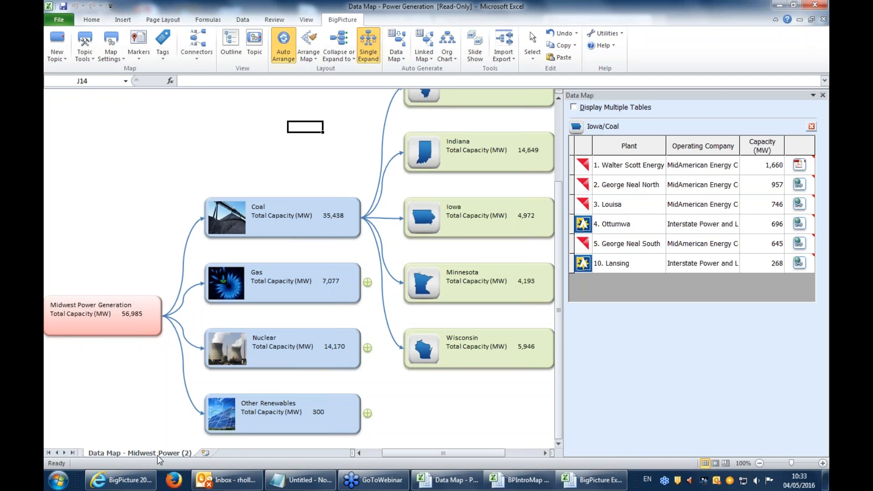
Delete the map sheets "Data Map - Midwest Power (2)" and "Data Map - Midwest Power"
right_click(159, 452)
click(182, 349)
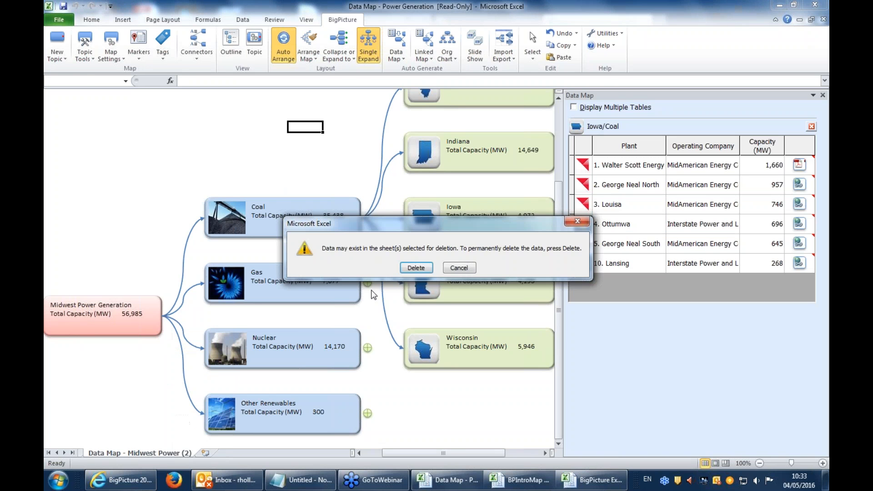
click(416, 268)
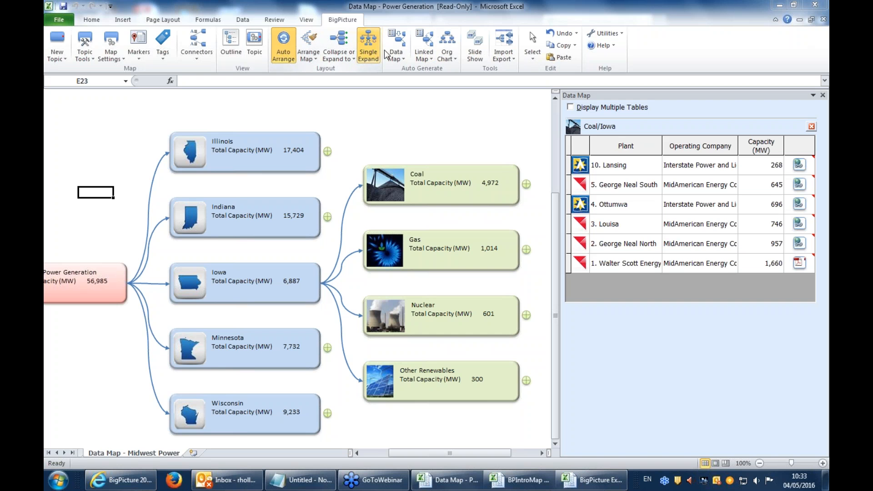
right_click(117, 450)
click(147, 349)
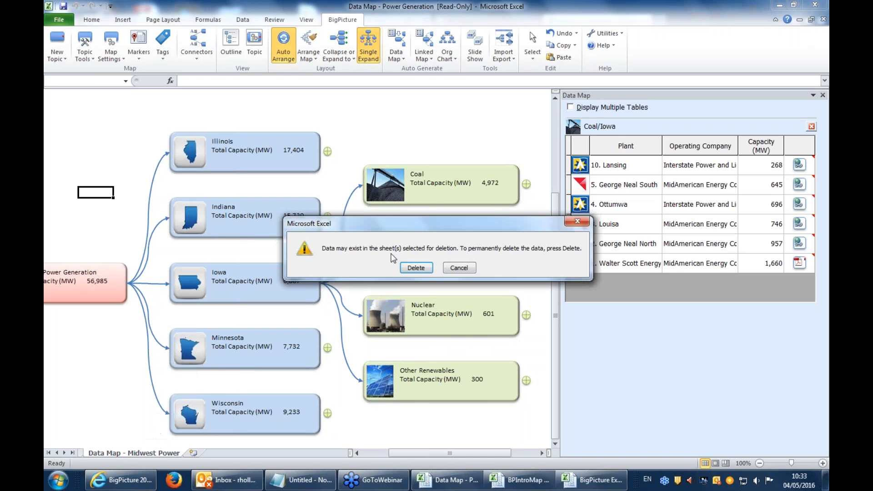
click(416, 268)
Generate a fresh data map from the Midwest Power data, grouped by primary energy source and then by state
scroll(453, 222, down, 10)
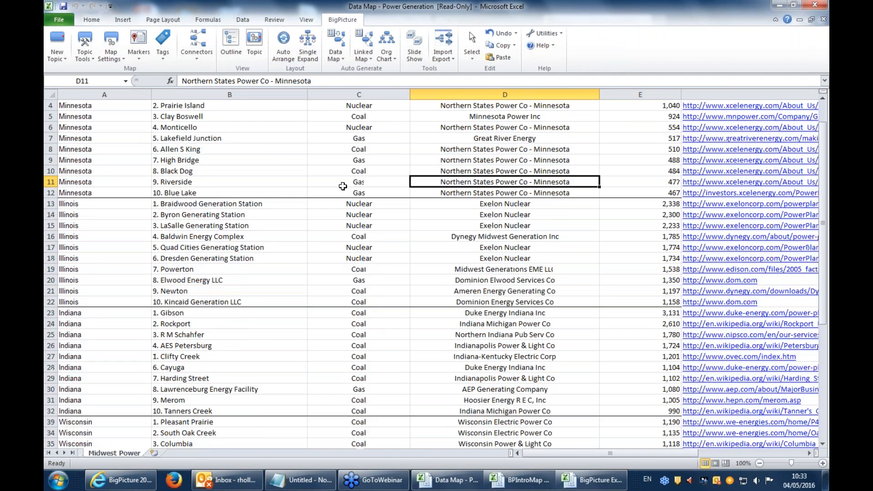
scroll(292, 220, up, 6)
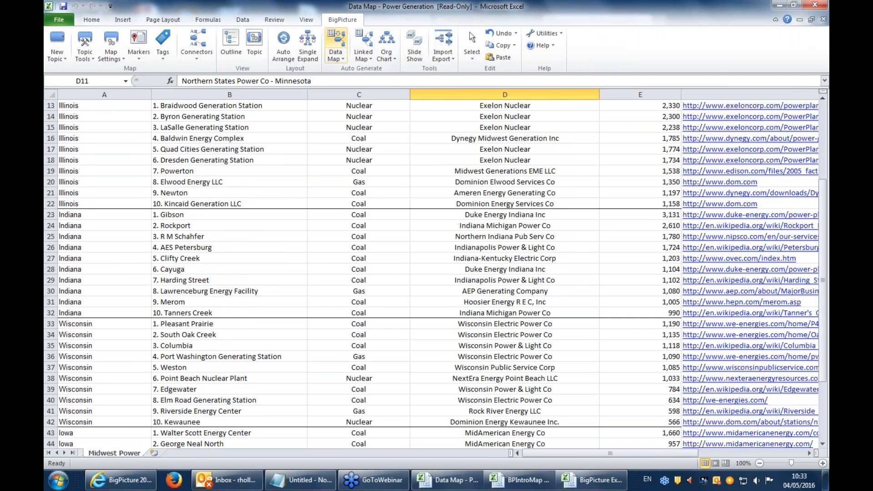
click(335, 41)
click(436, 347)
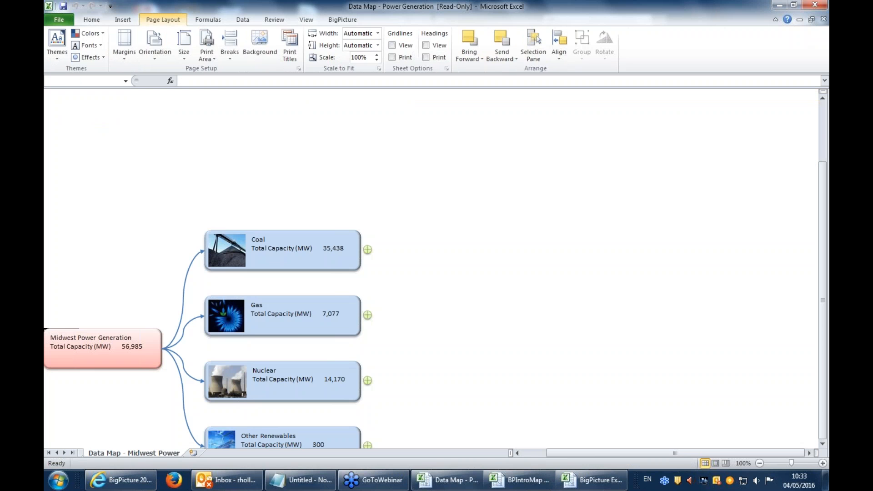
Create a data map report of the Midwest Power map in a worksheet, without saving it as a PDF
click(338, 206)
scroll(336, 210, down, 2)
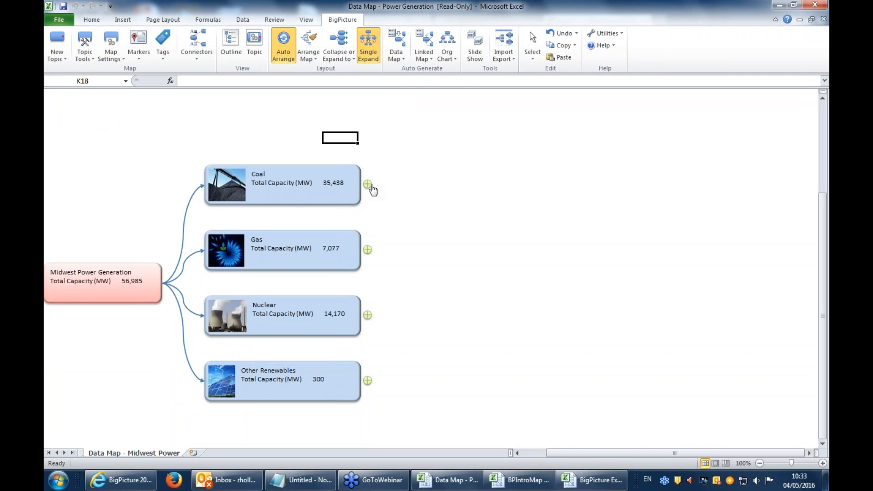
click(399, 59)
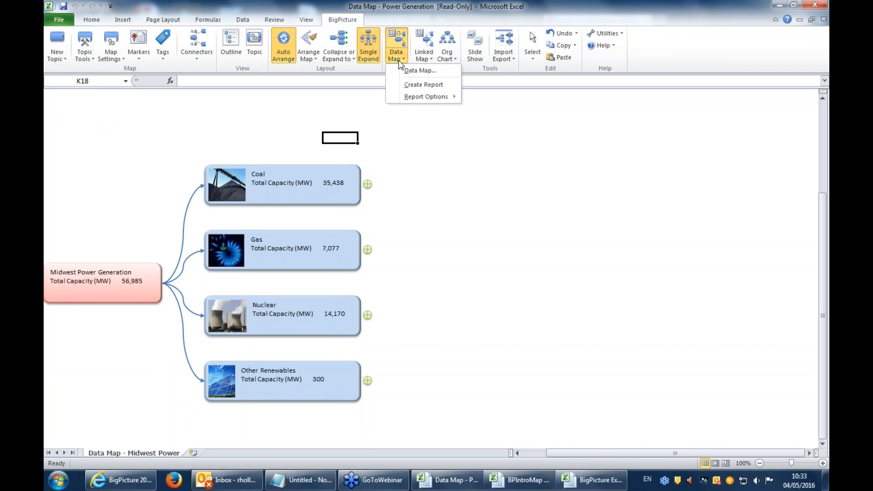
click(416, 84)
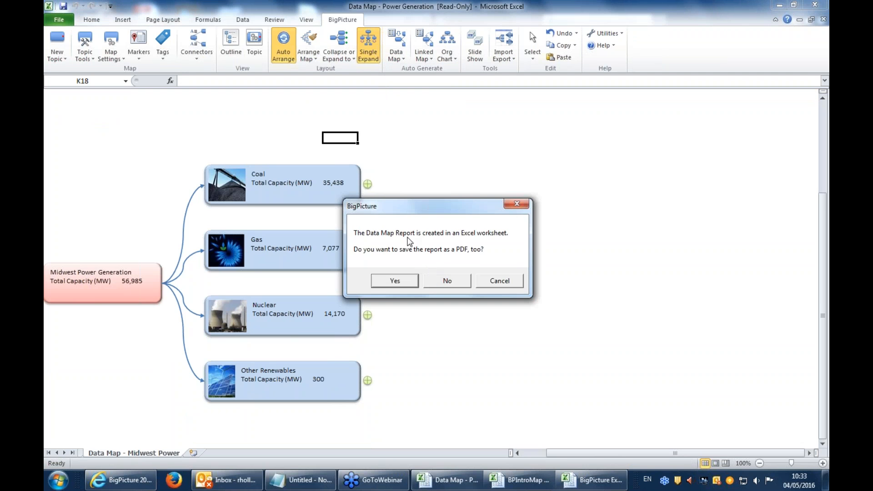
click(445, 281)
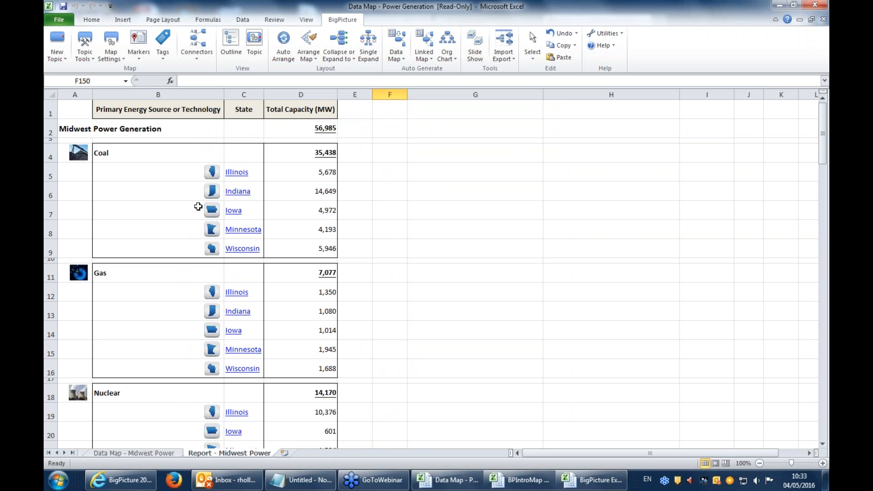
Browse the new report and follow the Minnesota link under Coal to its plant table
scroll(154, 164, down, 5)
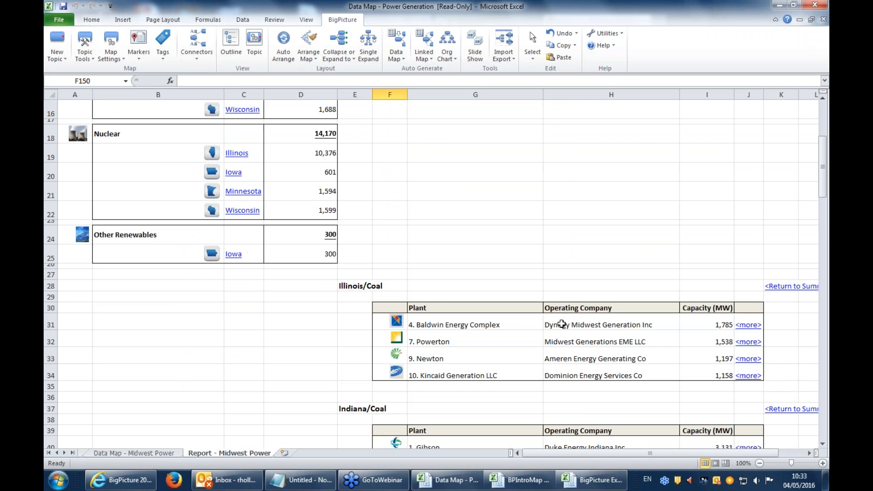
scroll(307, 247, down, 5)
scroll(455, 402, up, 10)
scroll(220, 220, down, 1)
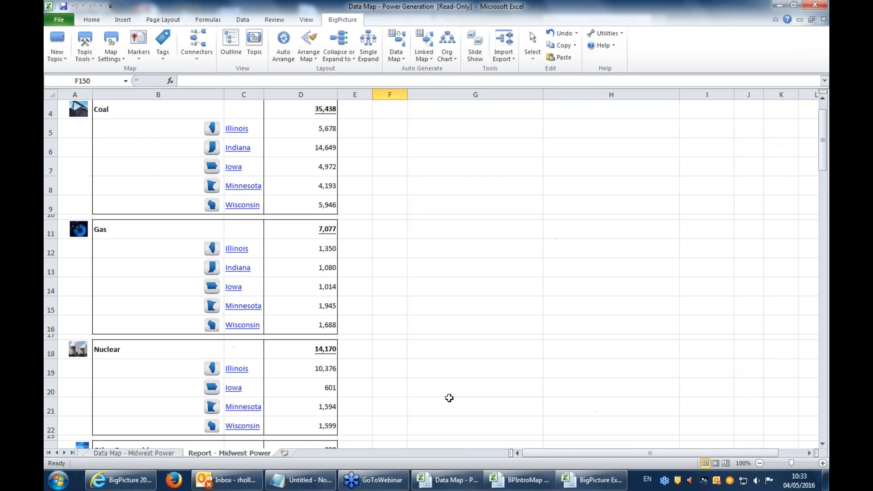
click(241, 188)
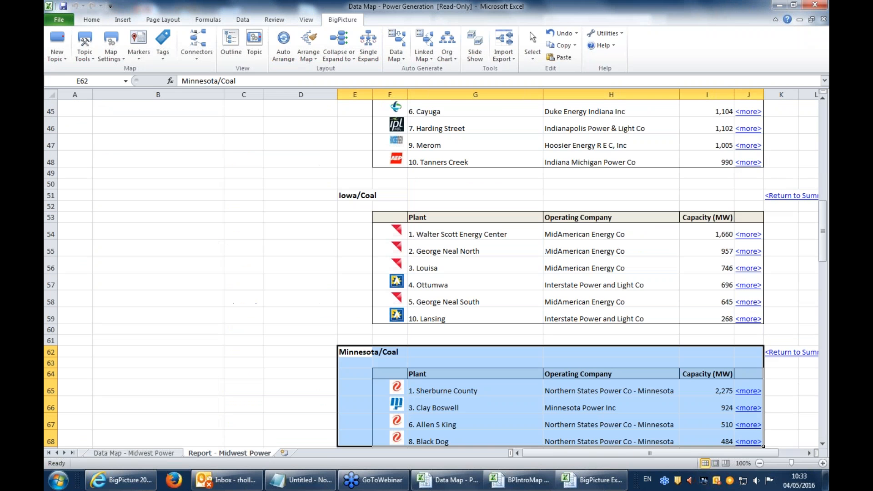
scroll(716, 351, down, 3)
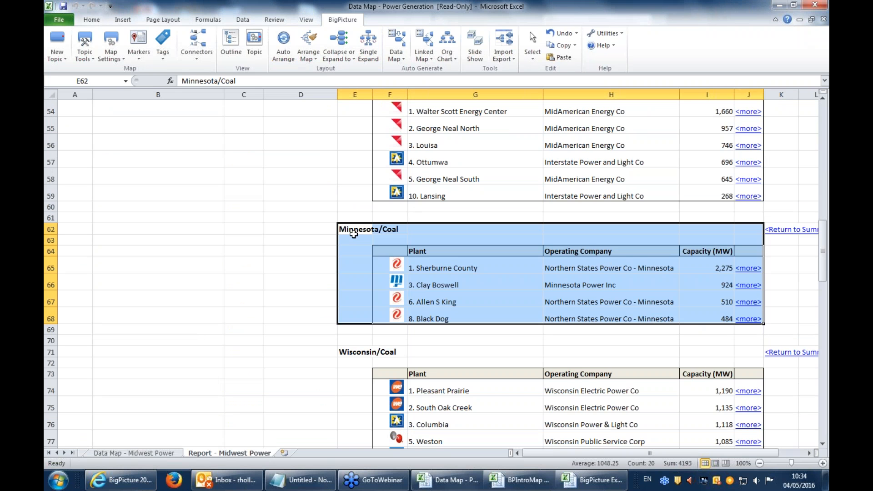
View the data map sheet briefly, go back to the report and return from the Minnesota/Coal table to the summary
click(119, 452)
click(199, 454)
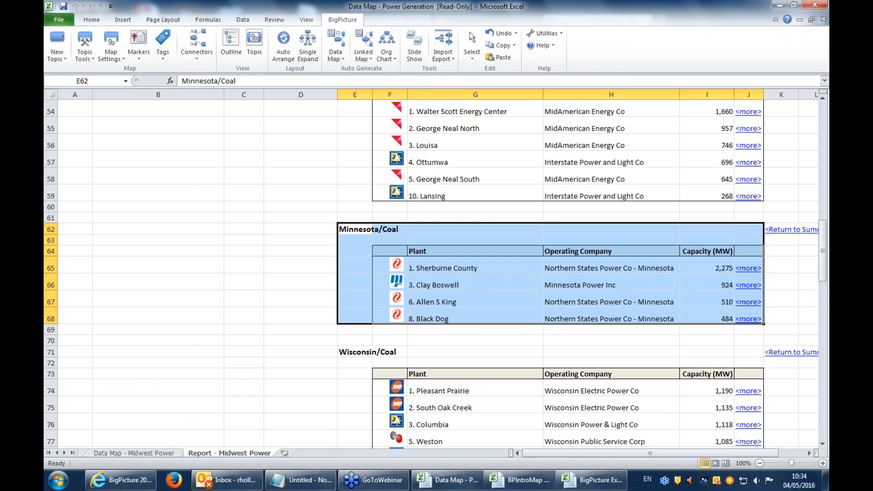
click(798, 230)
click(798, 230)
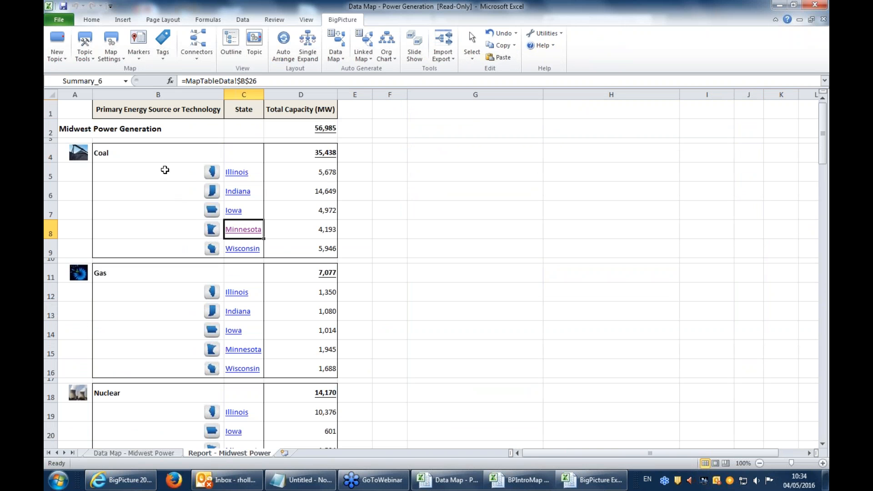
Examine the report's capacity summary by energy source and state and the plant tables beneath it
click(239, 128)
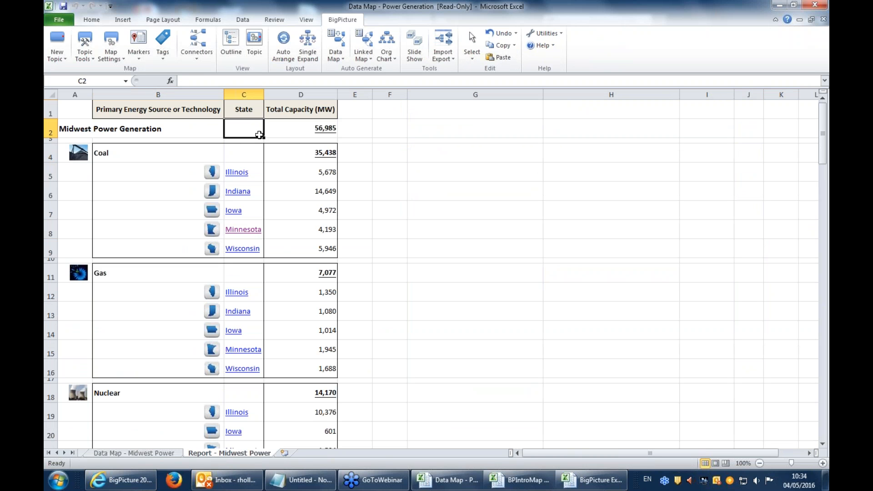
click(309, 126)
scroll(299, 233, down, 3)
scroll(298, 233, up, 3)
scroll(299, 233, down, 7)
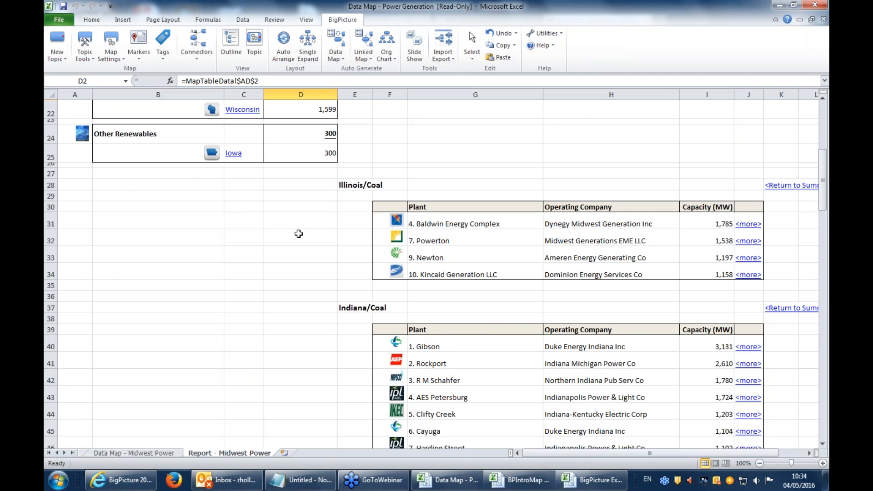
scroll(298, 233, up, 7)
scroll(131, 194, down, 6)
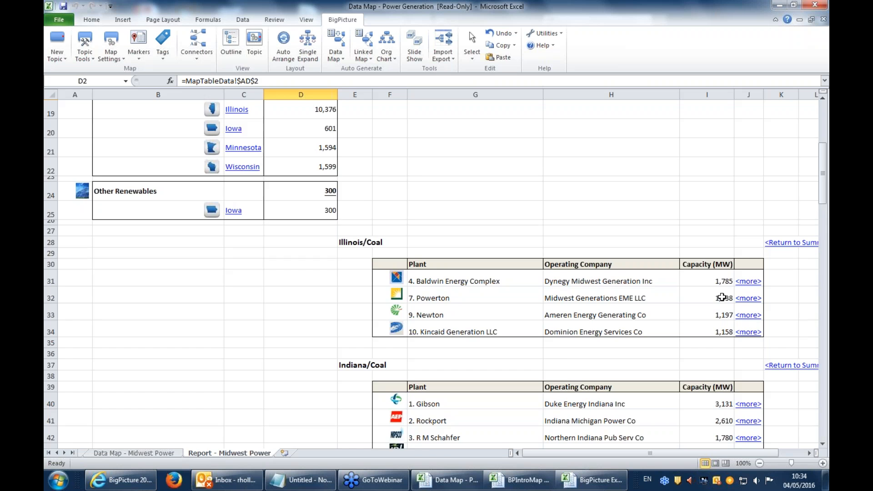
scroll(395, 294, down, 5)
scroll(195, 260, up, 11)
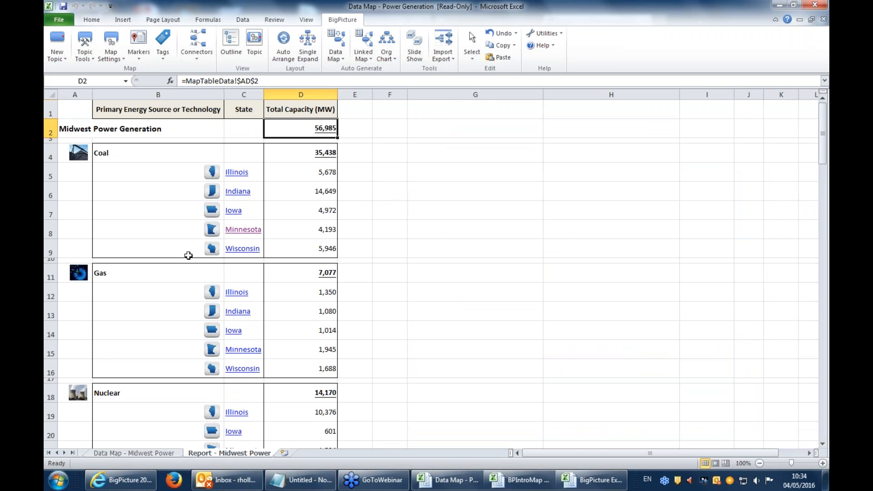
scroll(188, 255, down, 5)
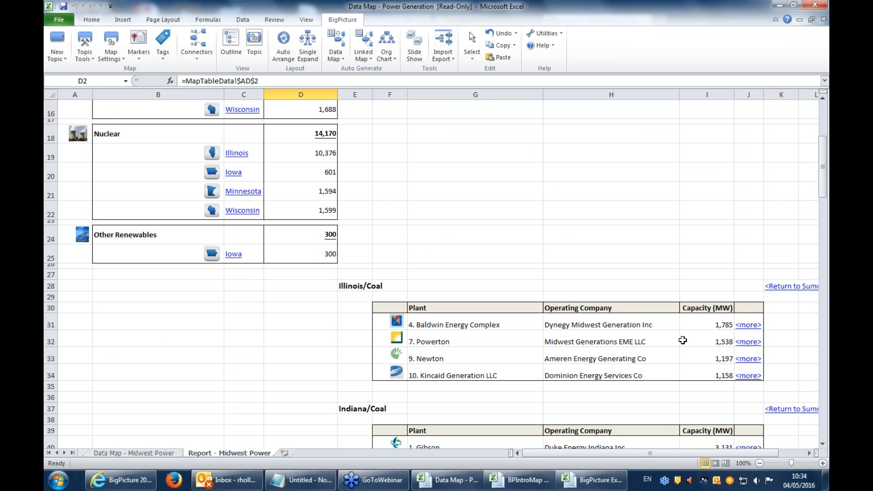
scroll(325, 164, up, 5)
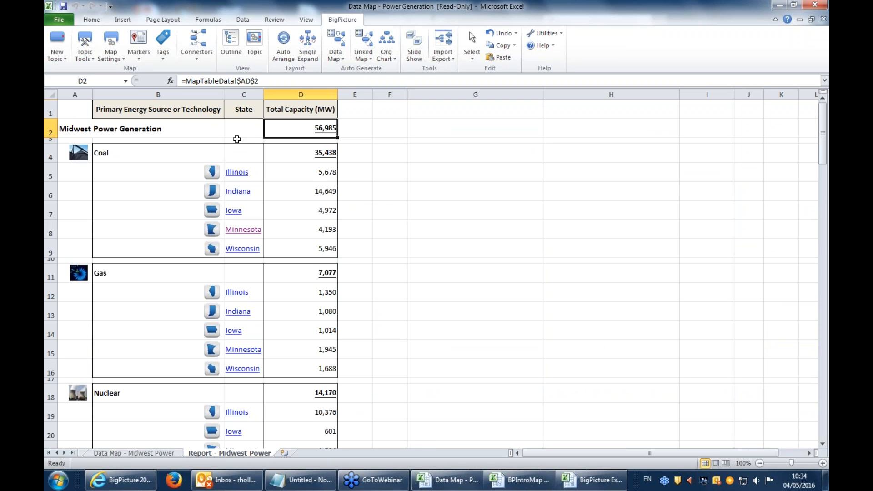
click(183, 131)
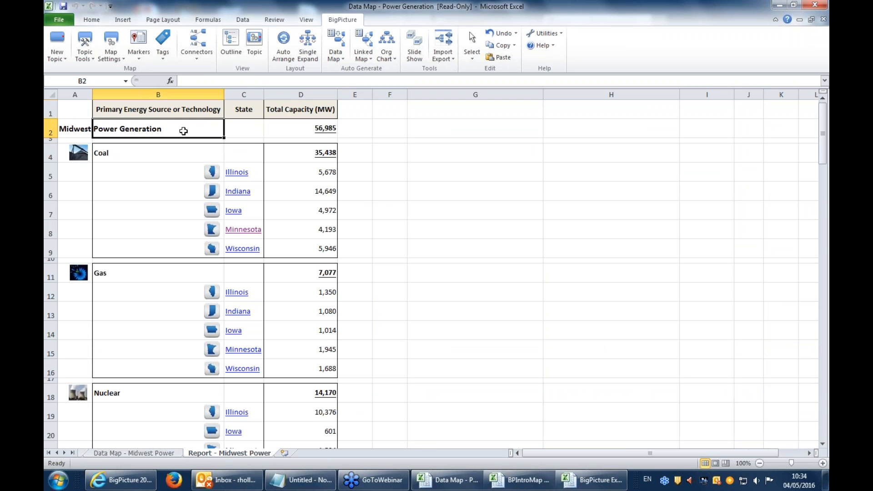
click(161, 159)
click(131, 184)
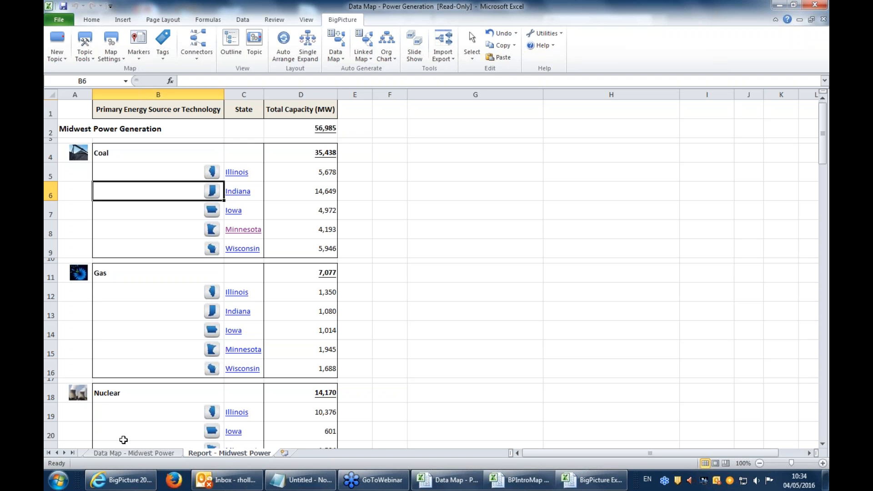
Close the Power Generation workbook without saving and open the example "Org Chart with Calculations and Markers.xlsx" from the Organization Charts section
click(814, 4)
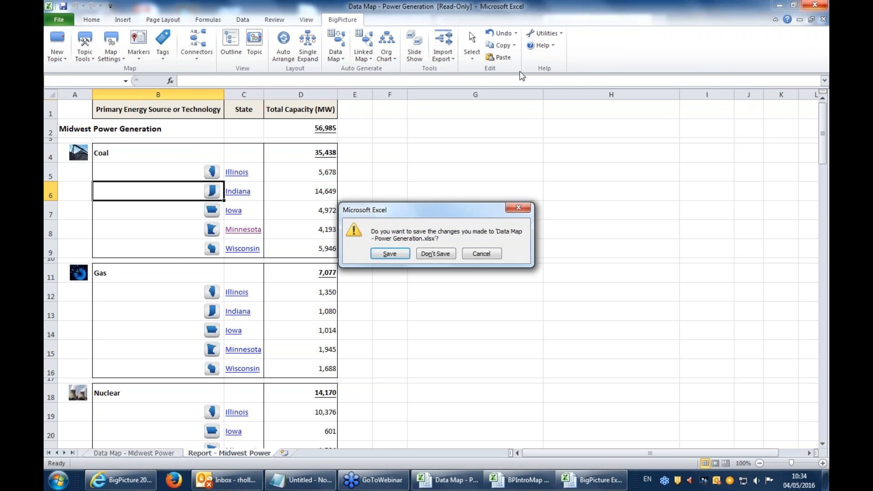
click(435, 253)
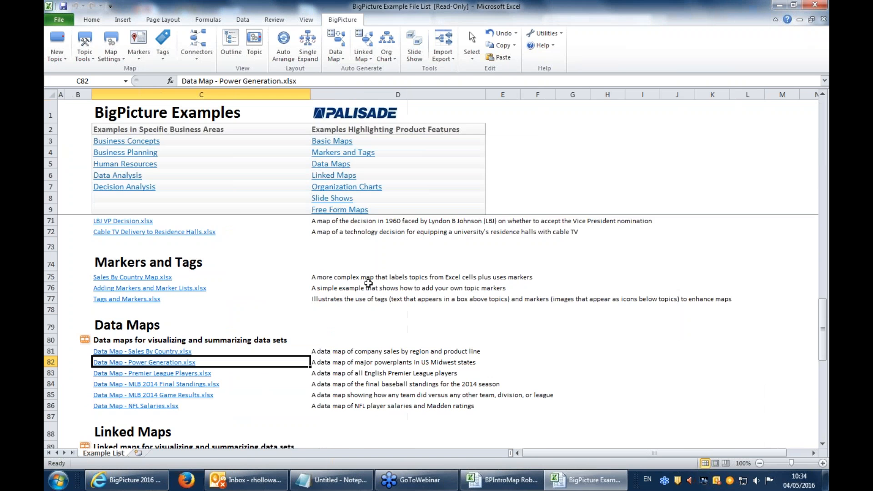
click(334, 188)
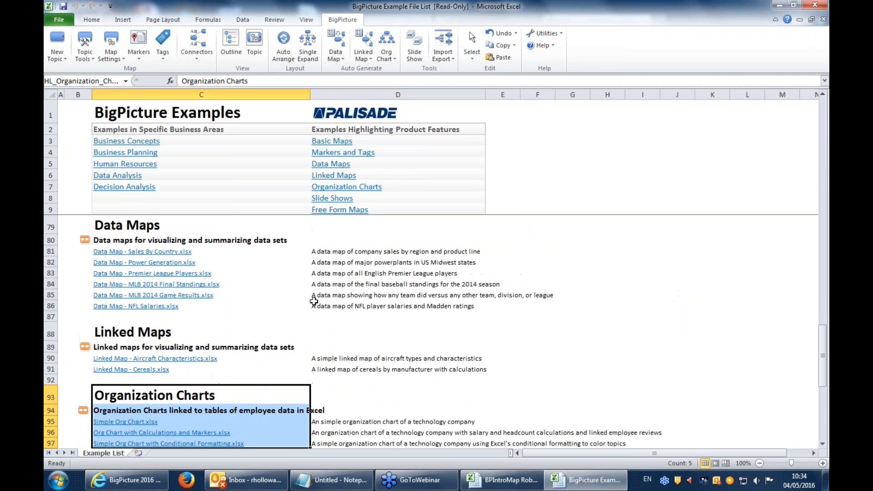
scroll(255, 318, down, 3)
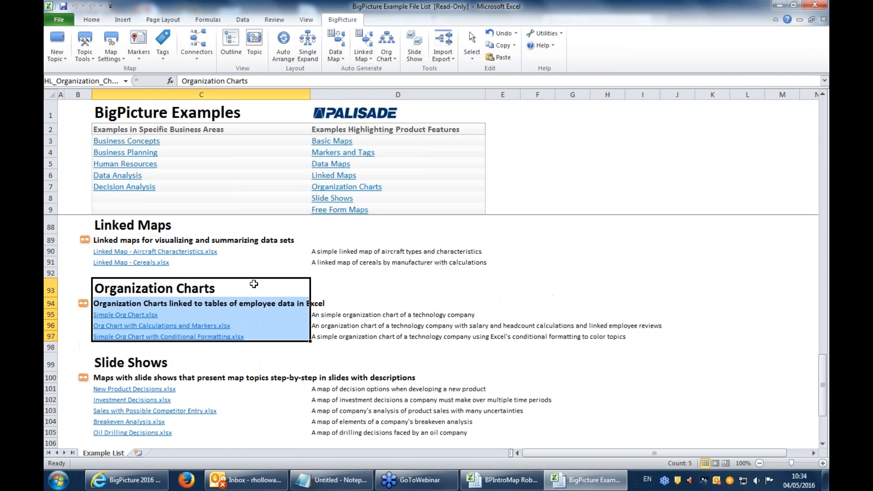
click(145, 326)
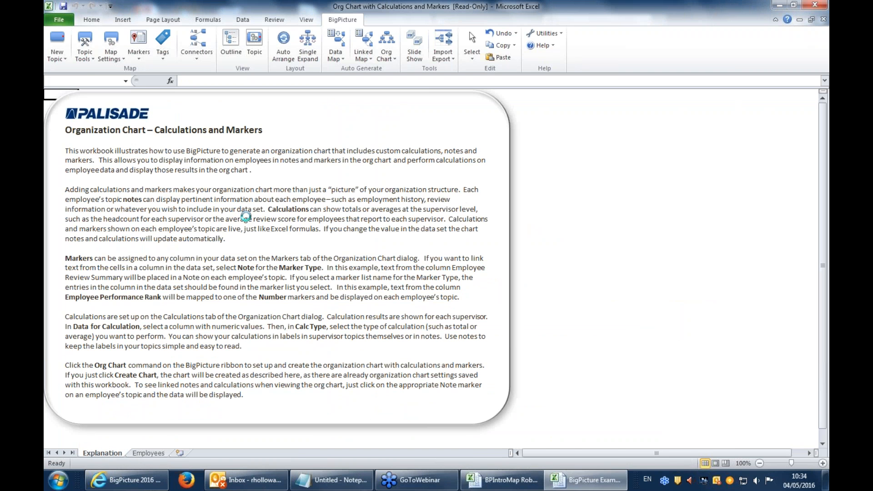
Show the Employees sheet and examine its columns, including location, performance rank and annual review summary
click(149, 453)
click(162, 163)
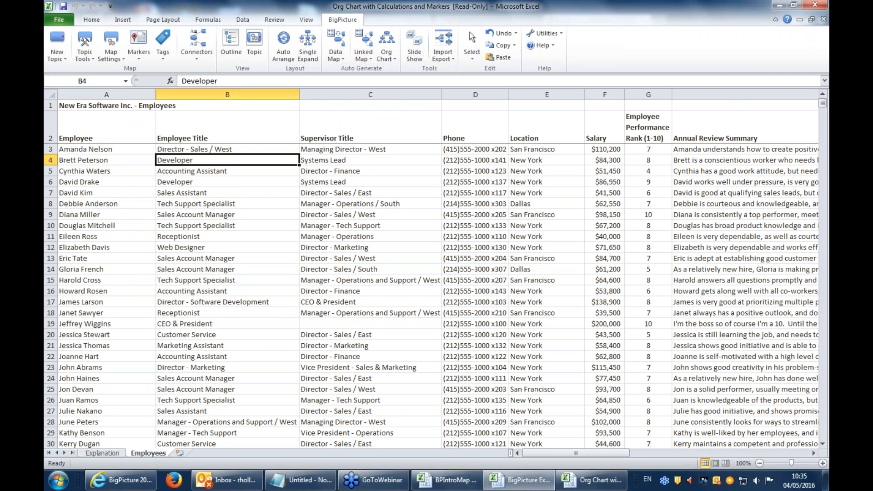
click(62, 131)
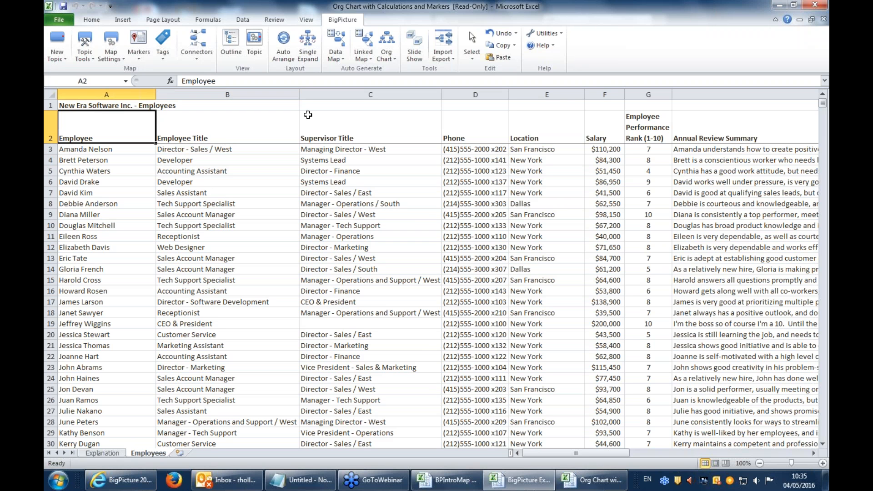
click(823, 21)
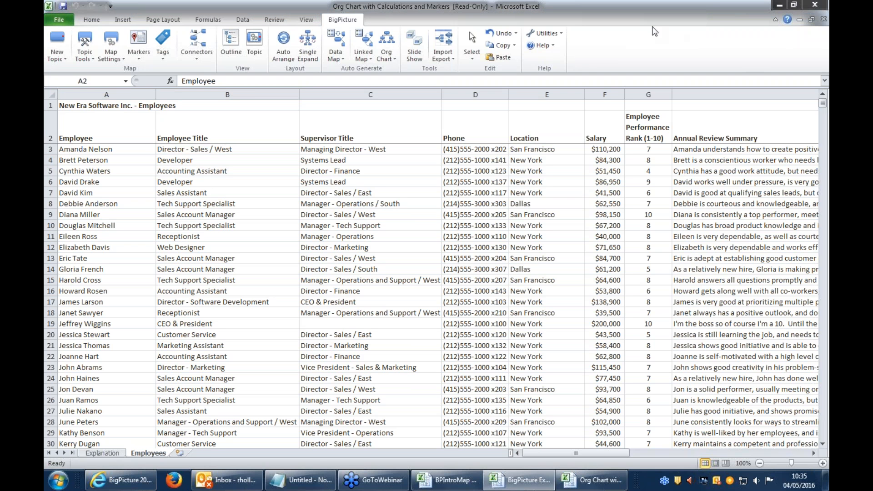
click(471, 122)
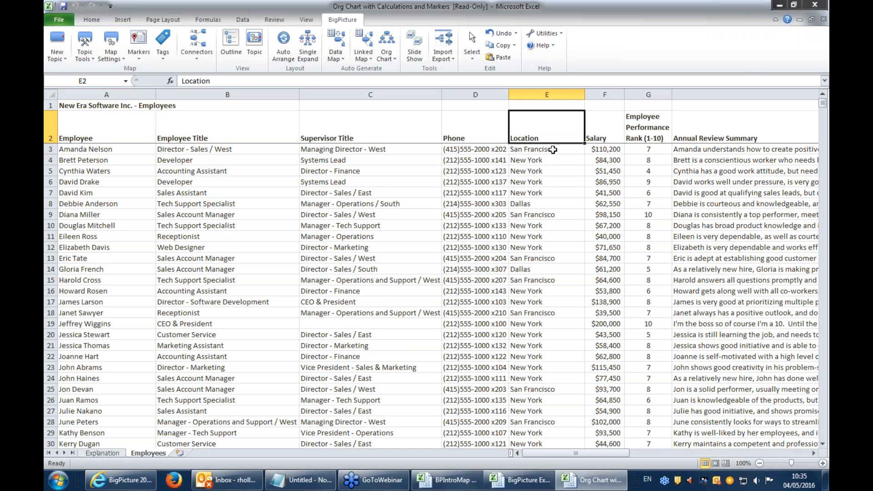
click(650, 121)
click(705, 137)
mouse_move(607, 452)
mouse_down()
mouse_move(640, 450)
mouse_move(605, 452)
mouse_up()
click(128, 159)
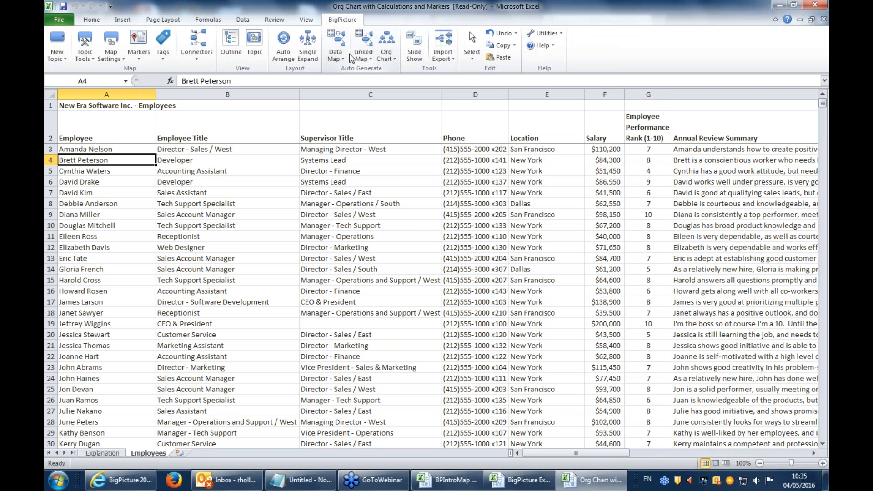
Examine how the Employee Title and Supervisor Title columns relate each employee to a supervisor
click(350, 120)
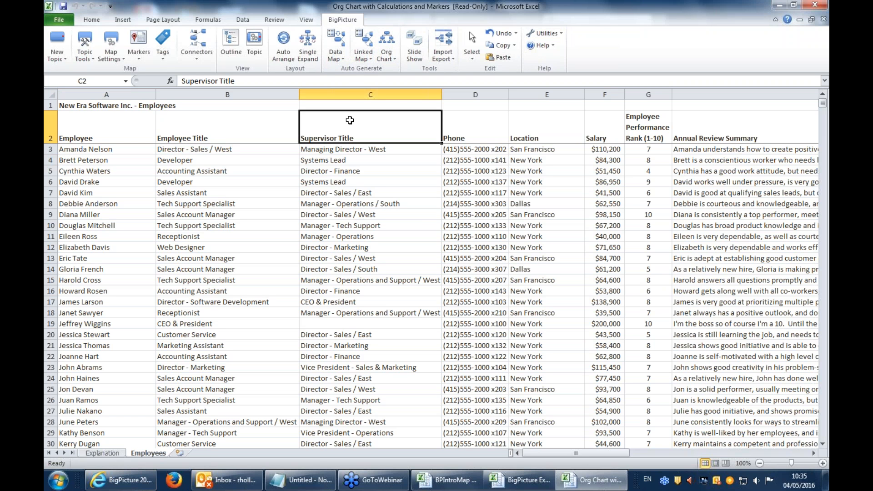
drag(214, 131, 345, 356)
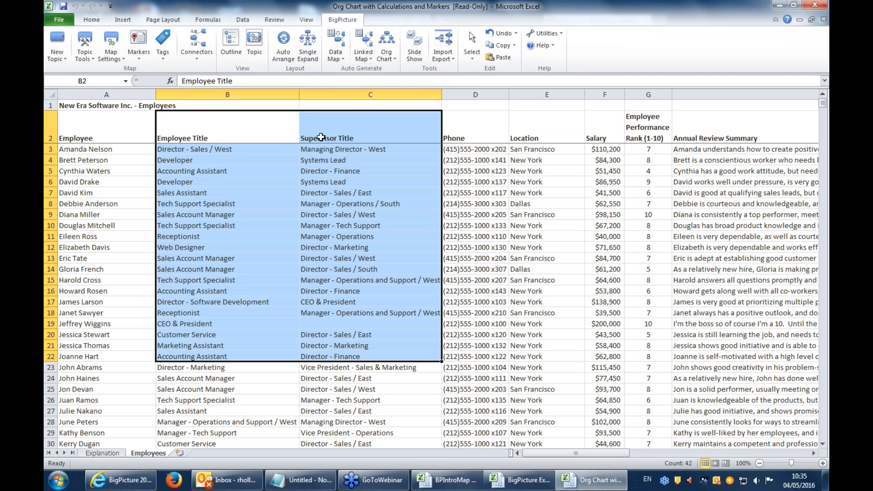
click(235, 233)
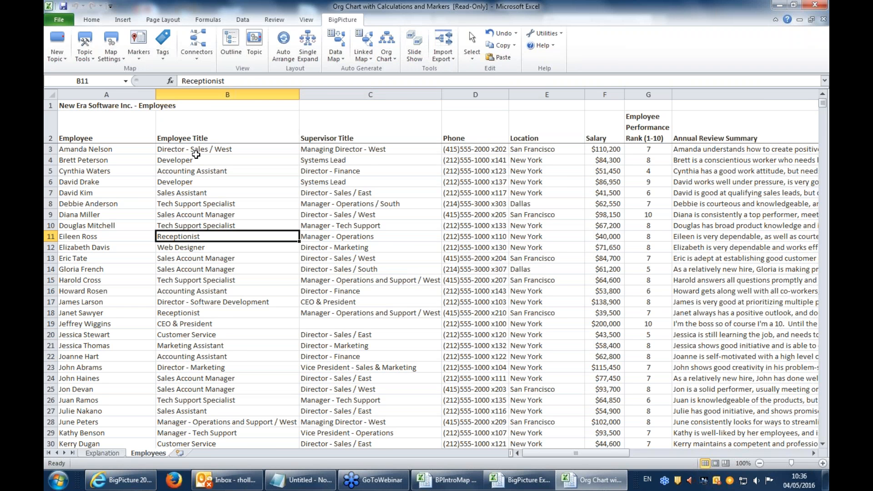
scroll(258, 186, down, 1)
scroll(257, 186, up, 1)
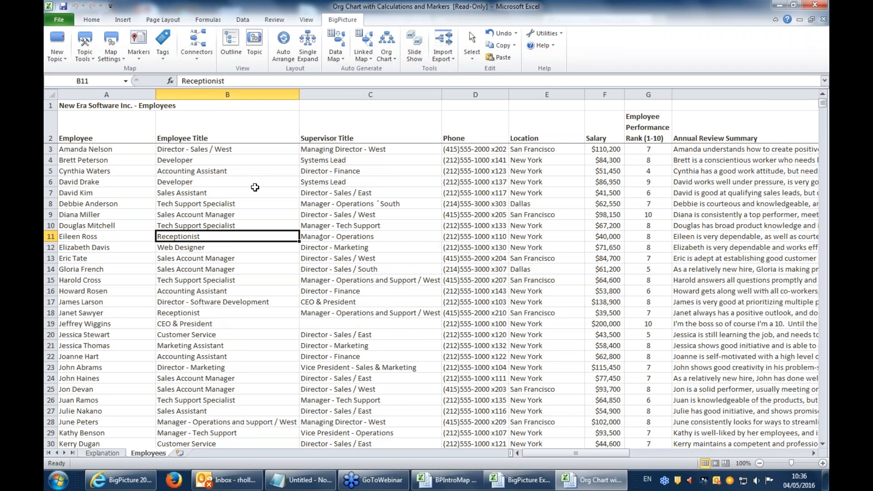
click(191, 149)
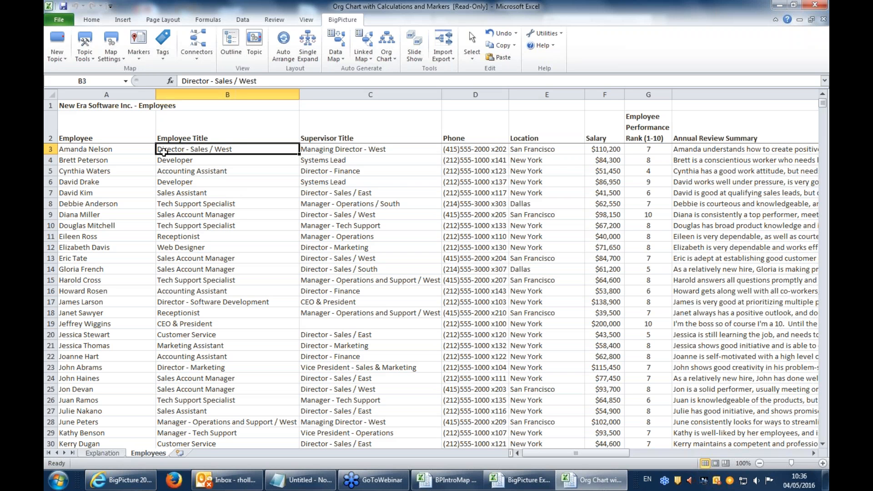
click(345, 148)
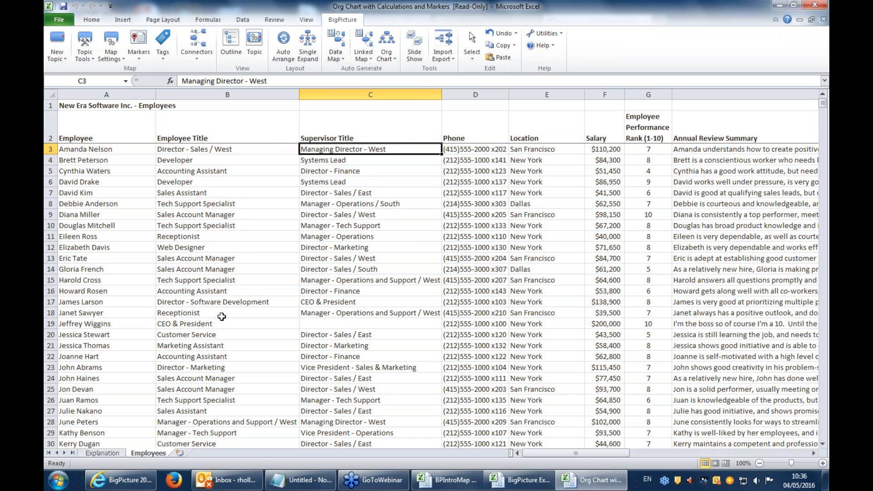
scroll(209, 358, down, 1)
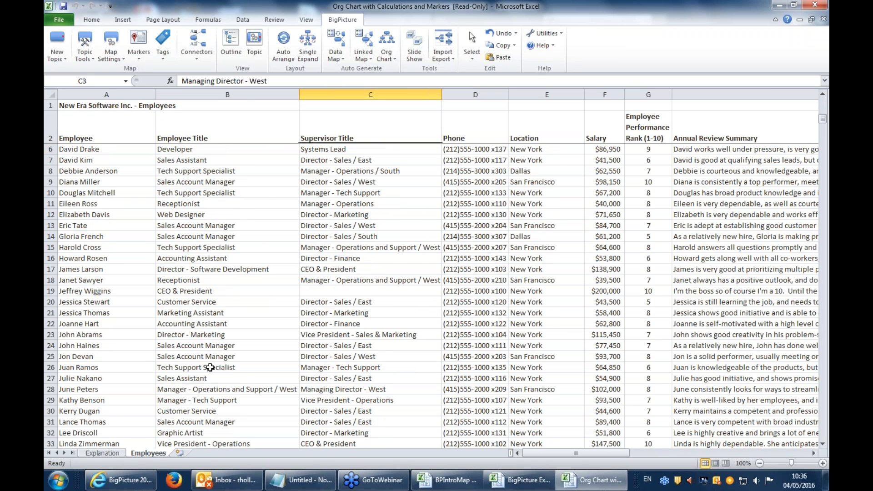
Trace the Managing Director - West position to its own row in the Employee Title column and check that row's supervisor title
scroll(210, 368, down, 2)
click(211, 400)
click(130, 400)
click(175, 400)
scroll(186, 214, up, 3)
scroll(97, 171, down, 6)
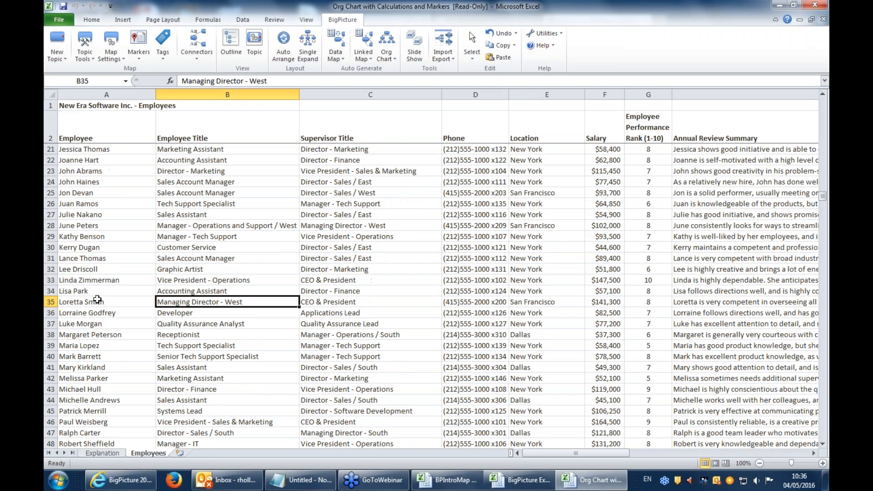
click(367, 301)
scroll(367, 301, up, 2)
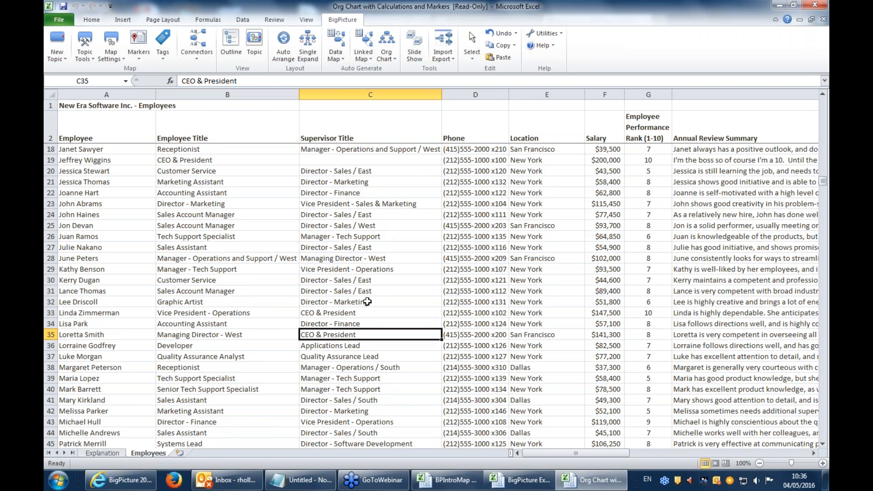
Examine the CEO & President row's supervisor entry and compare it with the title and supervisor entries in the first employee row
click(237, 192)
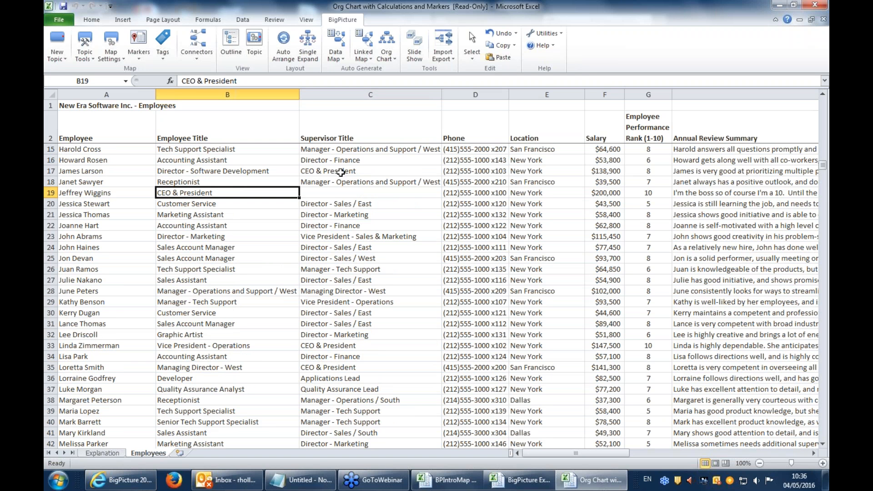
click(340, 191)
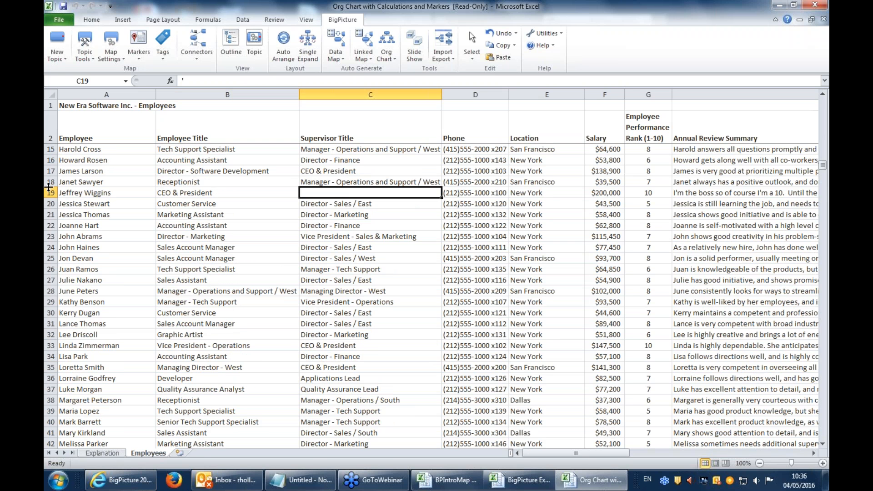
click(87, 195)
scroll(226, 223, up, 4)
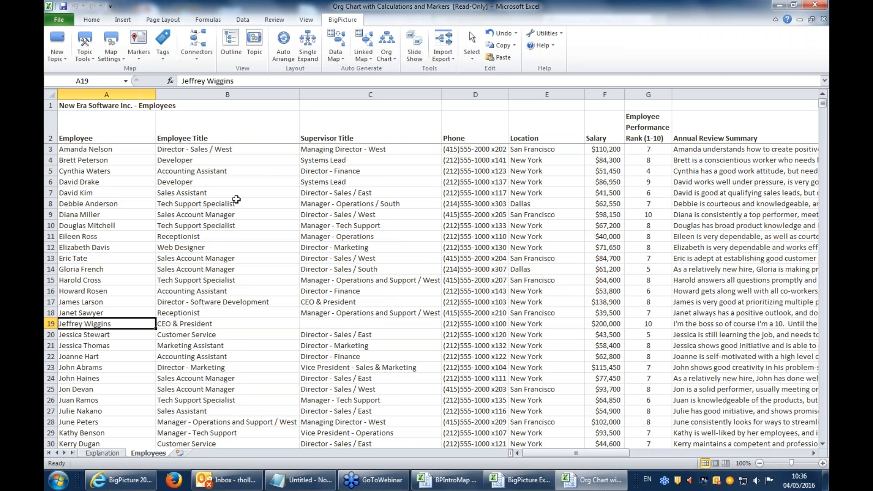
click(310, 150)
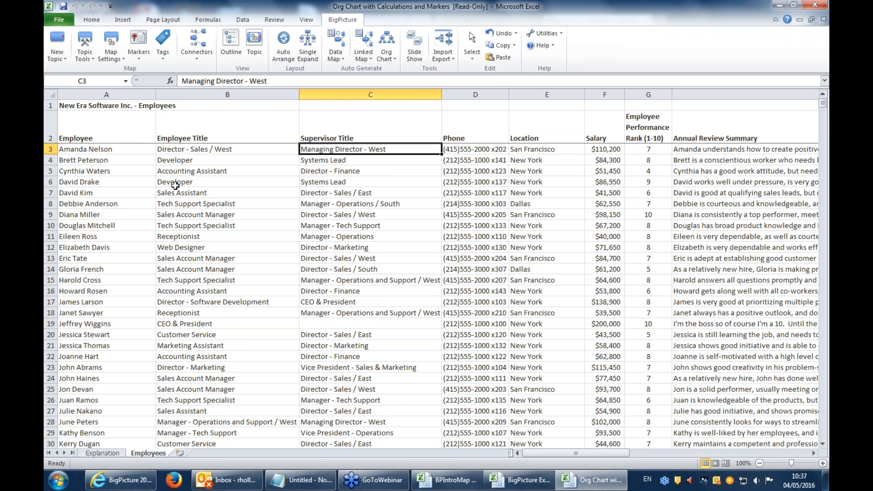
click(200, 146)
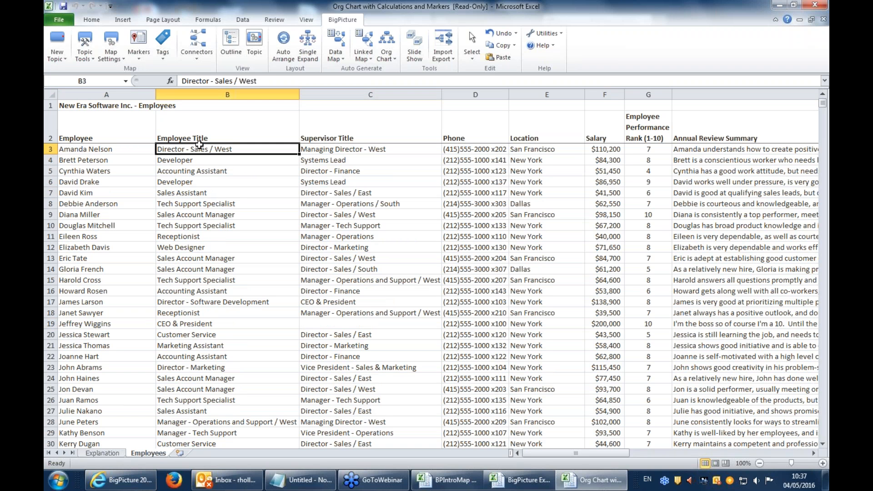
Start an organization chart definition from the employee table, choosing Employee Title as the column that links to Supervisor Title
click(201, 140)
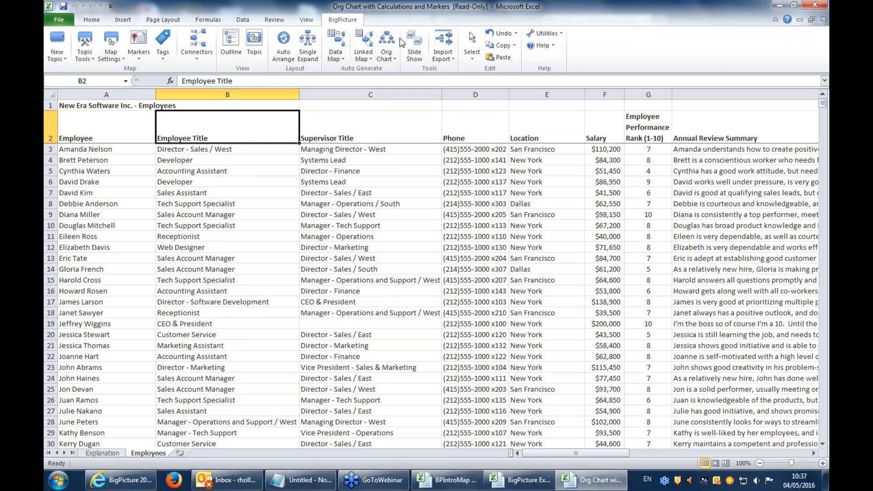
click(386, 46)
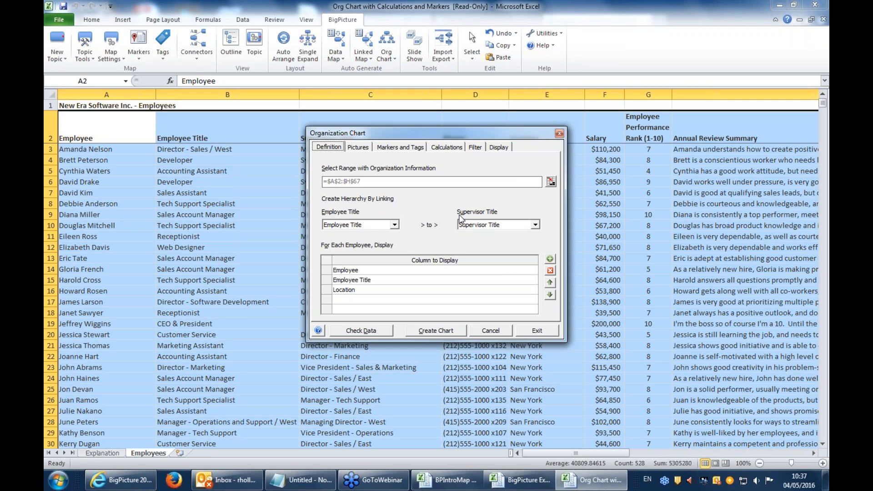
drag(422, 130, 493, 126)
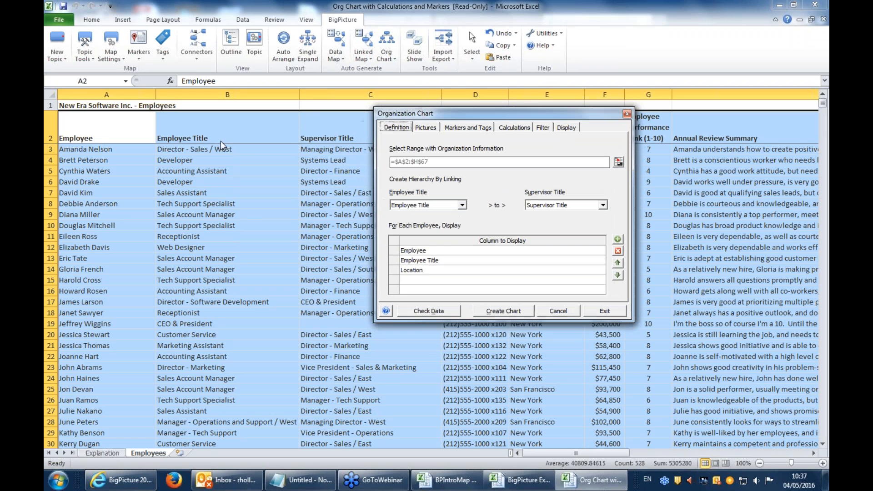
click(462, 204)
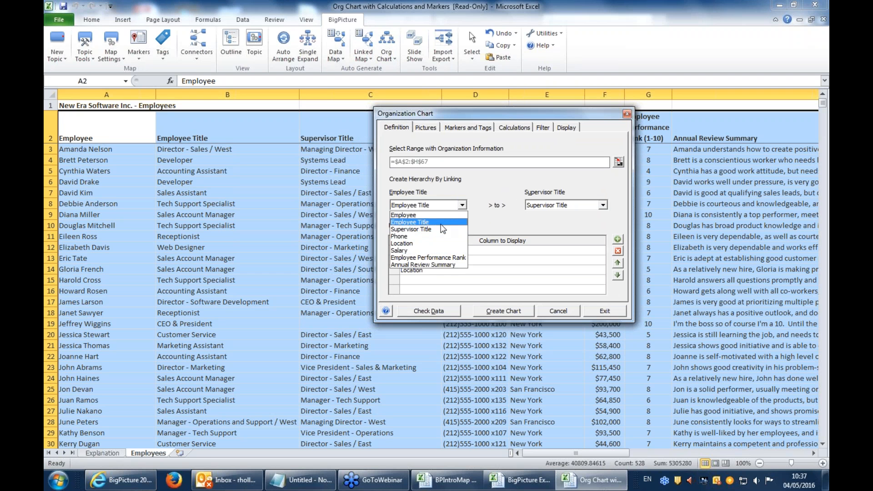
click(441, 223)
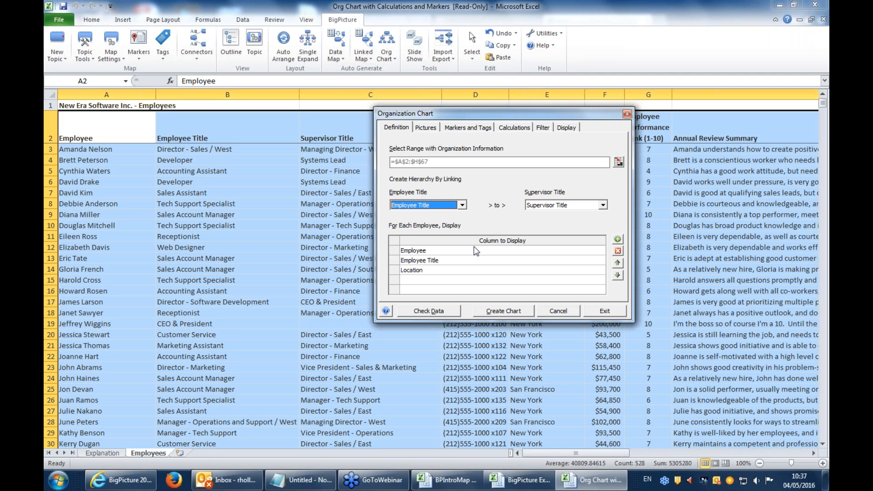
click(422, 236)
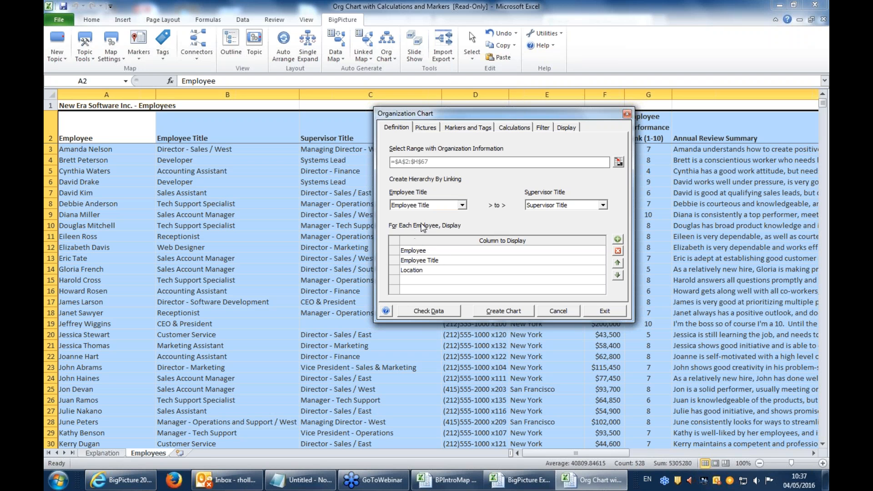
Review the columns displayed for each employee and the further columns available for display in the chart
click(435, 251)
click(449, 262)
click(440, 271)
drag(434, 115, 325, 171)
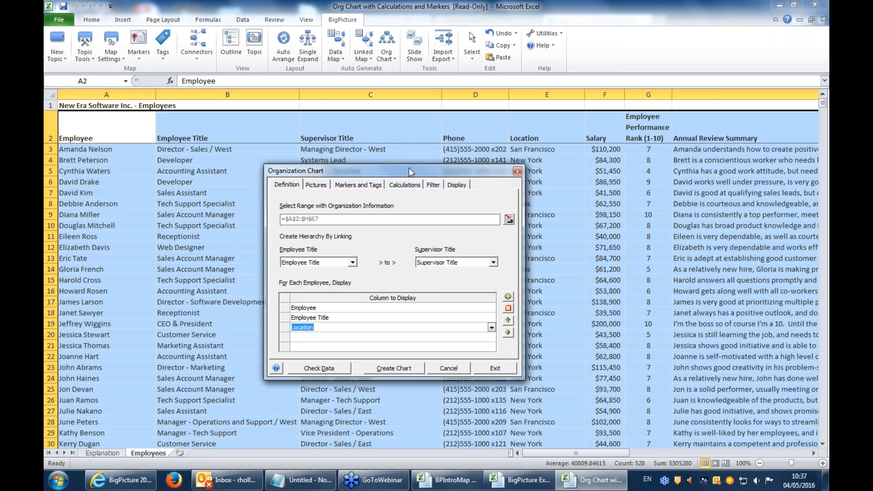
click(488, 337)
click(491, 337)
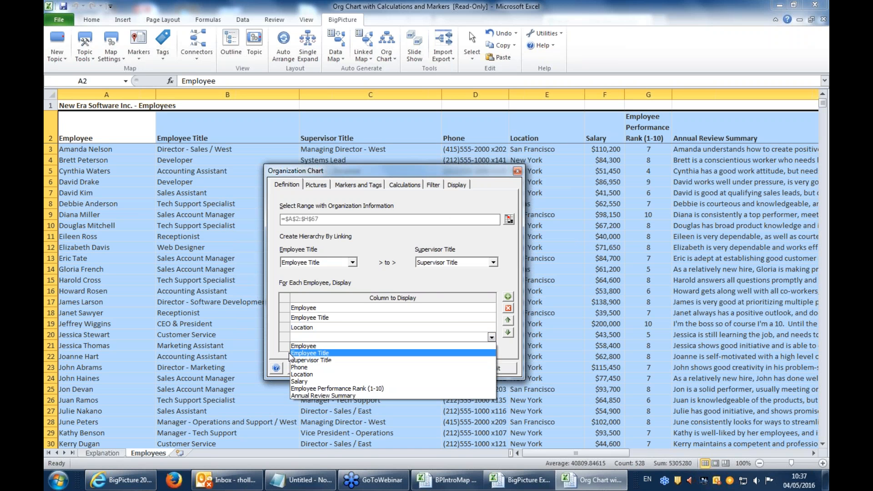
click(267, 344)
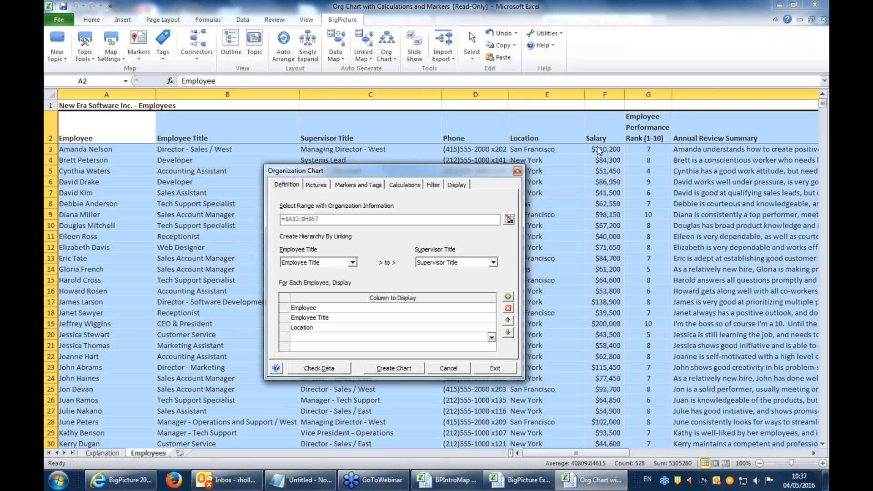
Review the organization chart's rollup calculations, its markers and tags, and its employee picture settings
click(404, 185)
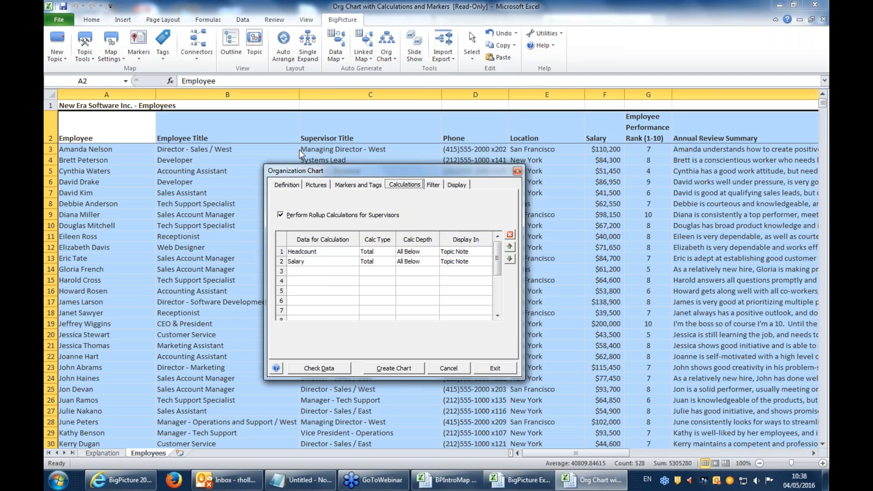
click(358, 185)
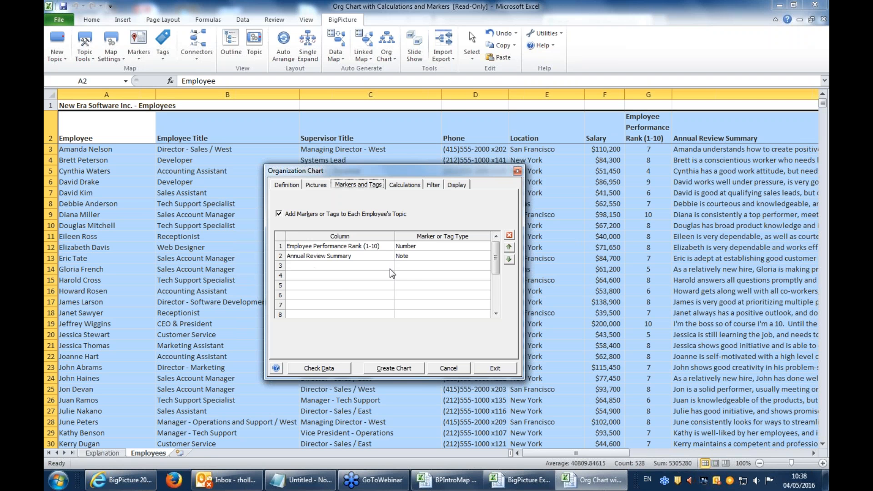
click(316, 189)
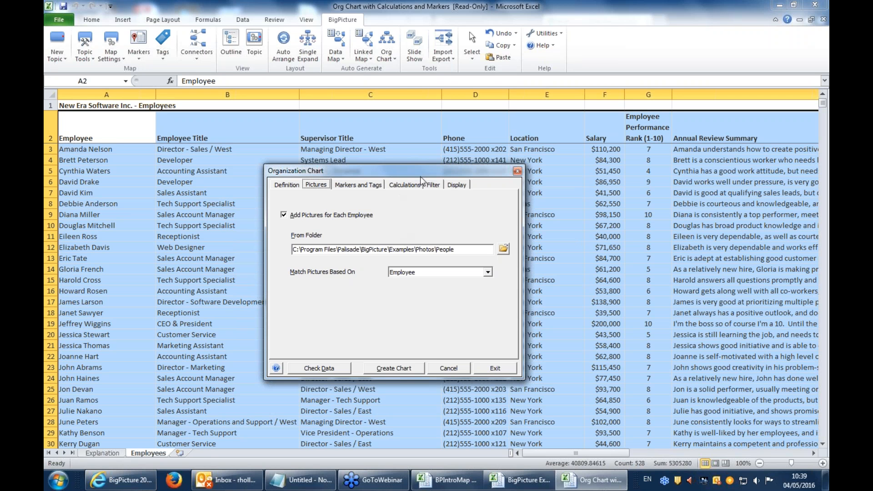
Try the employee pre-filter by viewing its filter column choices, and turn it back off
click(434, 184)
click(317, 216)
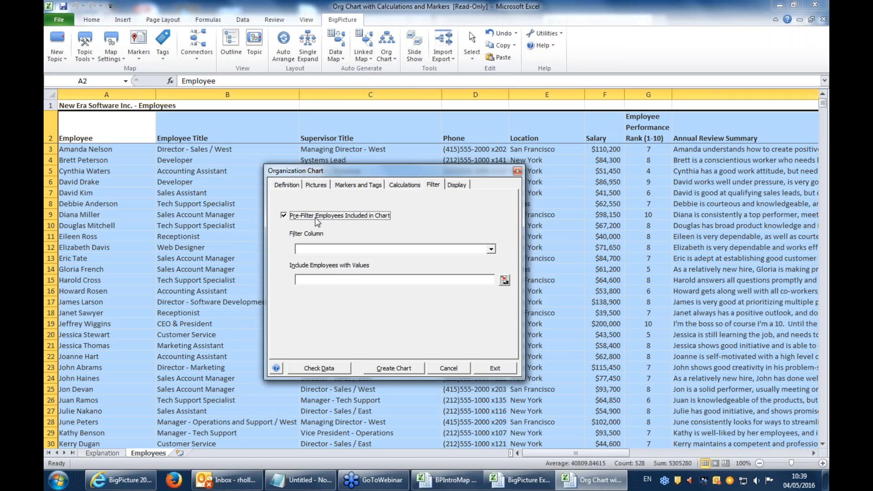
click(380, 249)
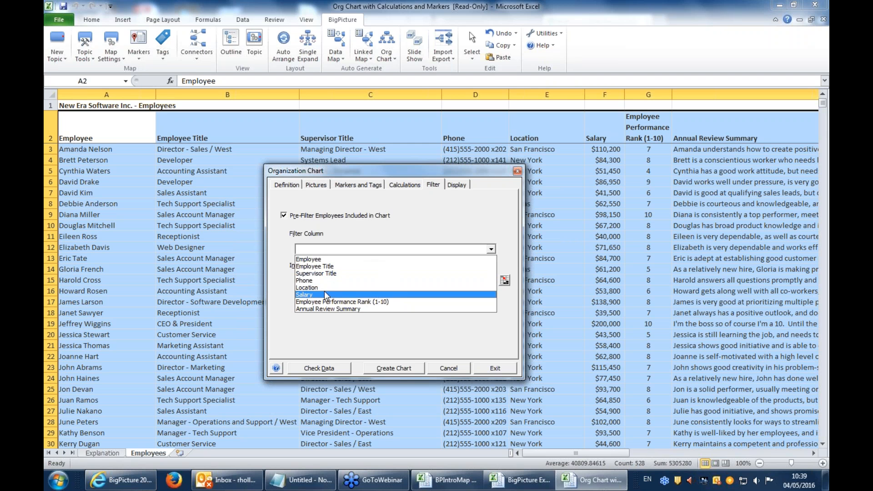
click(284, 225)
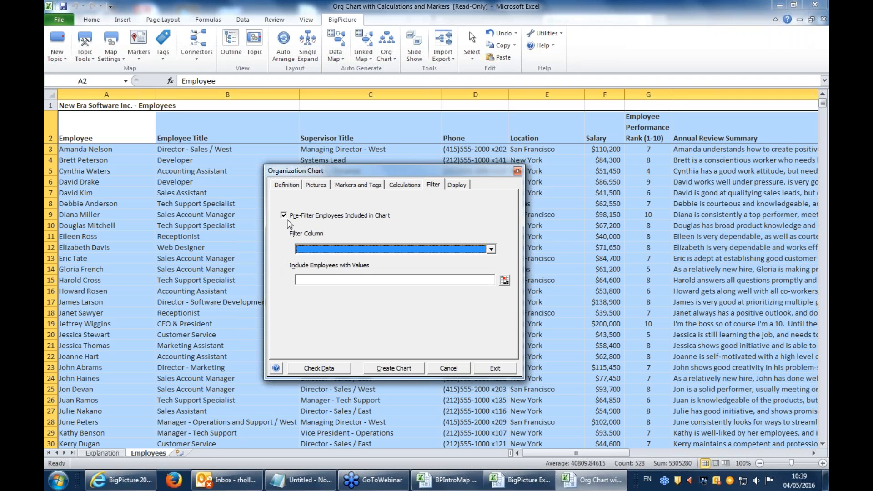
click(289, 214)
Check the chart's style, destination and orientation settings and create the organization chart
click(455, 185)
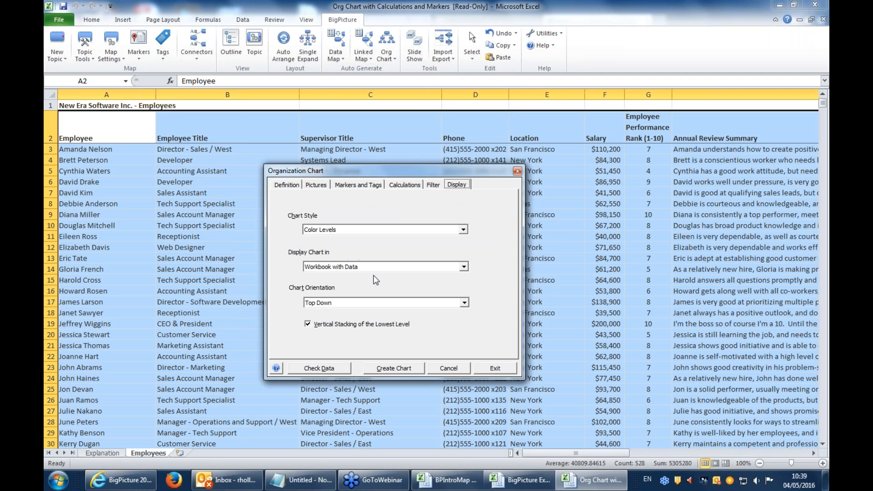
click(372, 369)
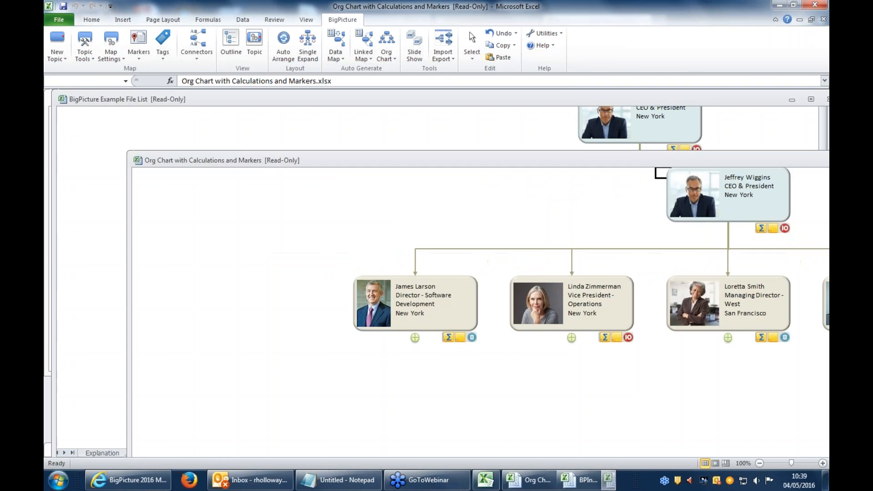
click(542, 133)
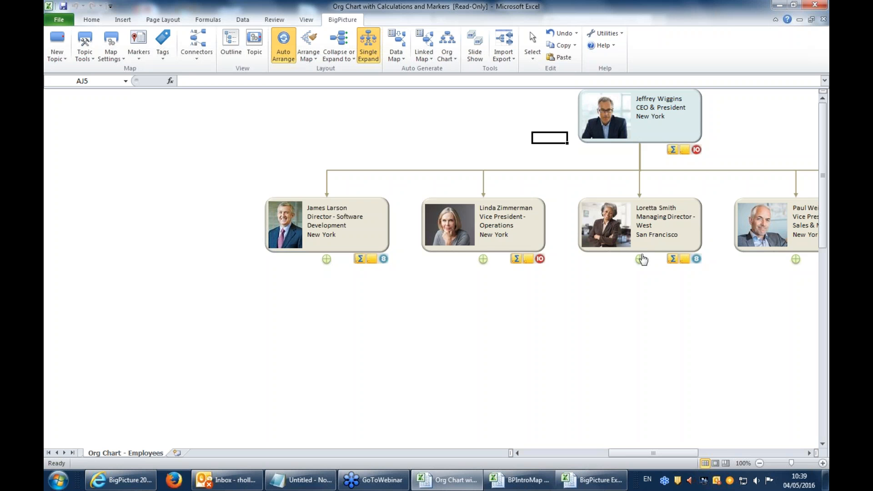
Expand the Managing Director - West branch and the Director - Sales / West branch beneath it, and look through the sales staff
click(639, 261)
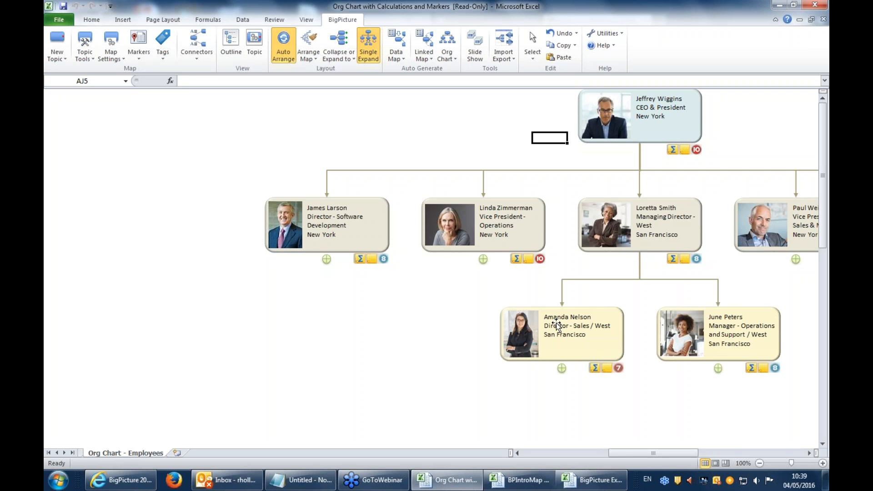
click(562, 368)
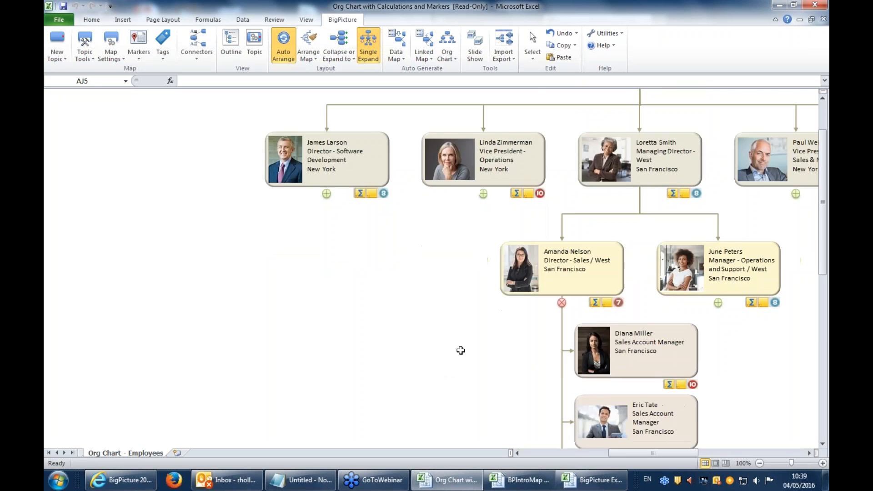
scroll(461, 350, down, 6)
scroll(609, 212, down, 6)
scroll(614, 314, up, 10)
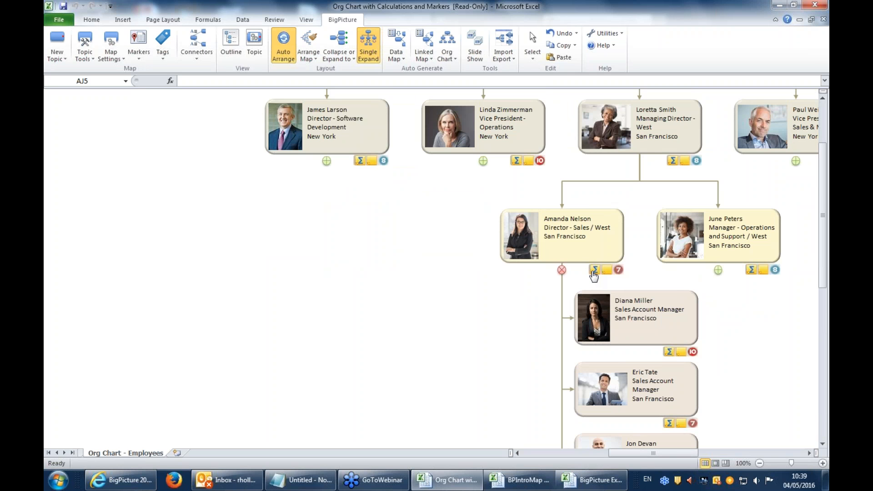
View the supervisor rollup note and the annual review note attached to the Director - Sales / West topic
mouse_move(594, 276)
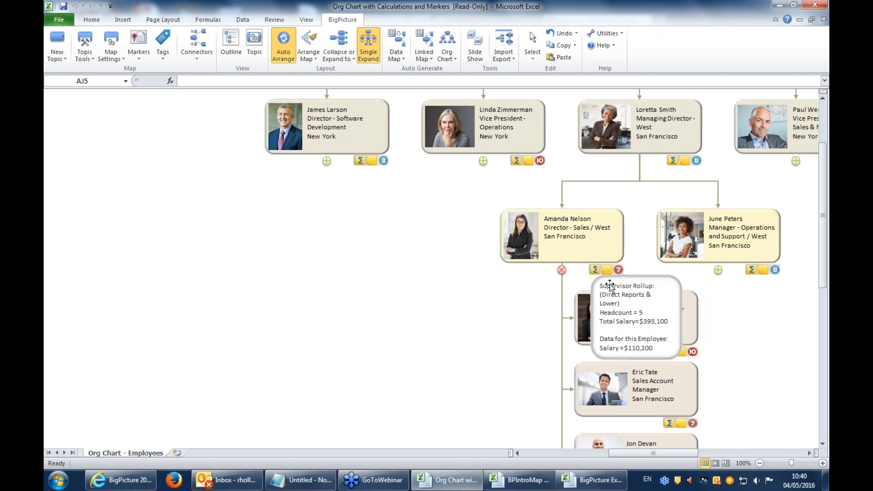
click(445, 225)
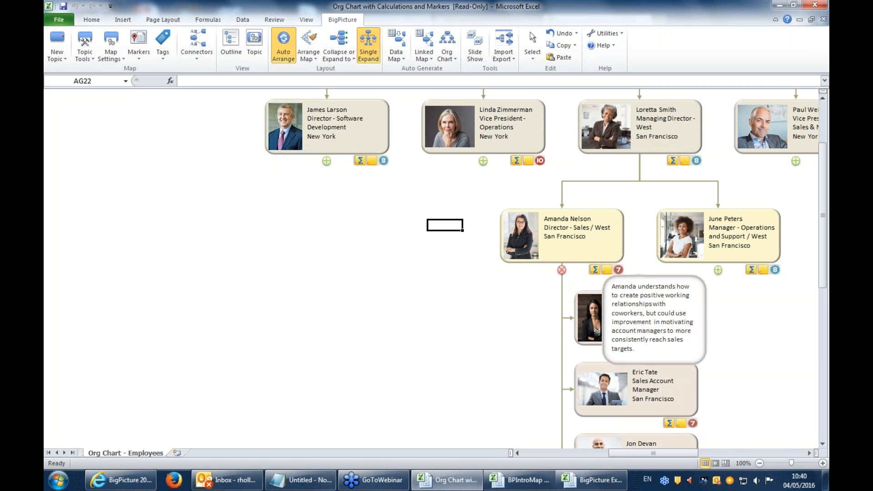
click(631, 259)
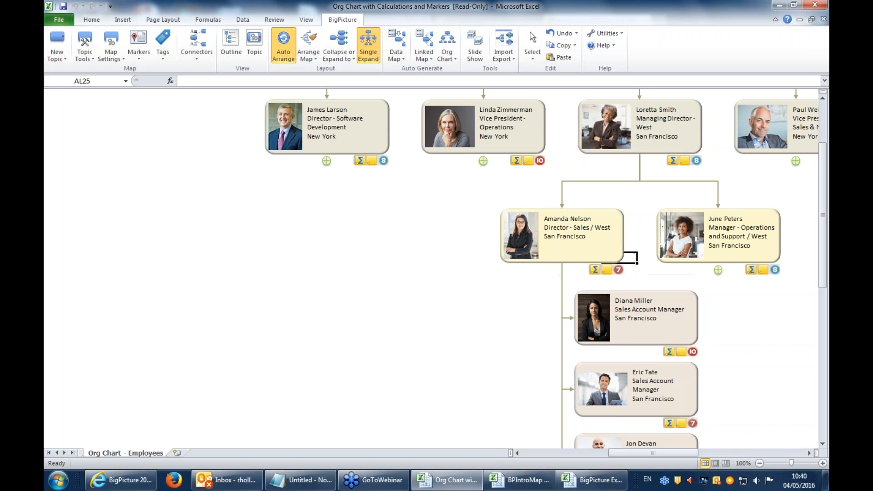
click(425, 194)
scroll(425, 194, up, 3)
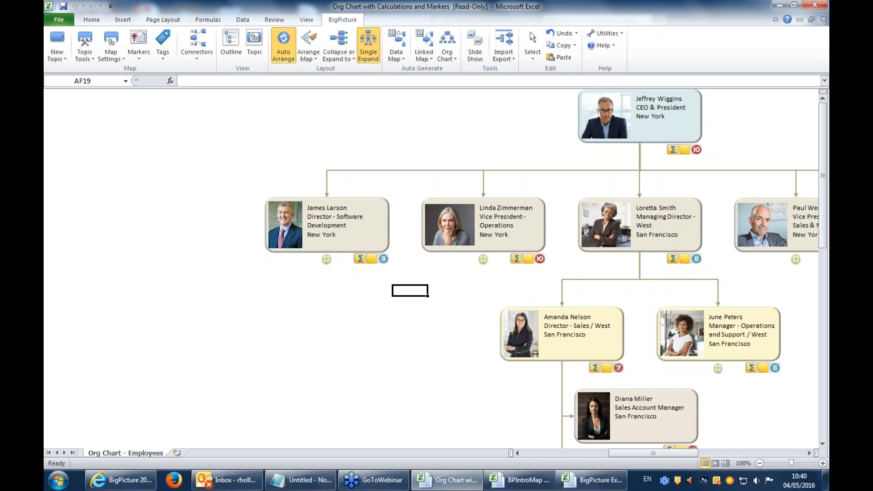
Create a worksheet report from the organization chart without saving it as a PDF
click(448, 59)
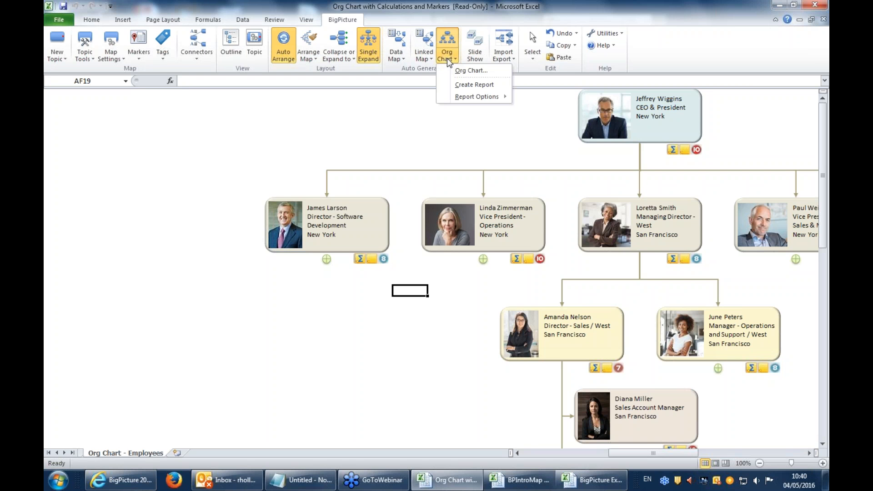
click(466, 85)
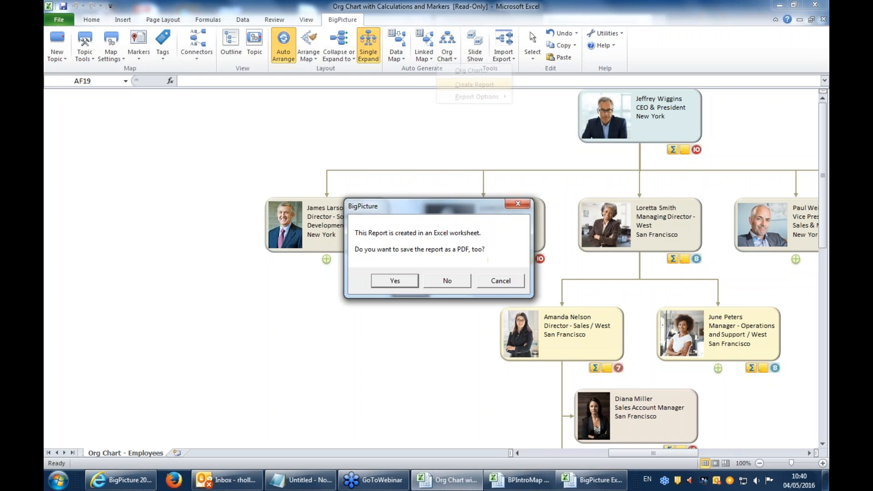
click(432, 281)
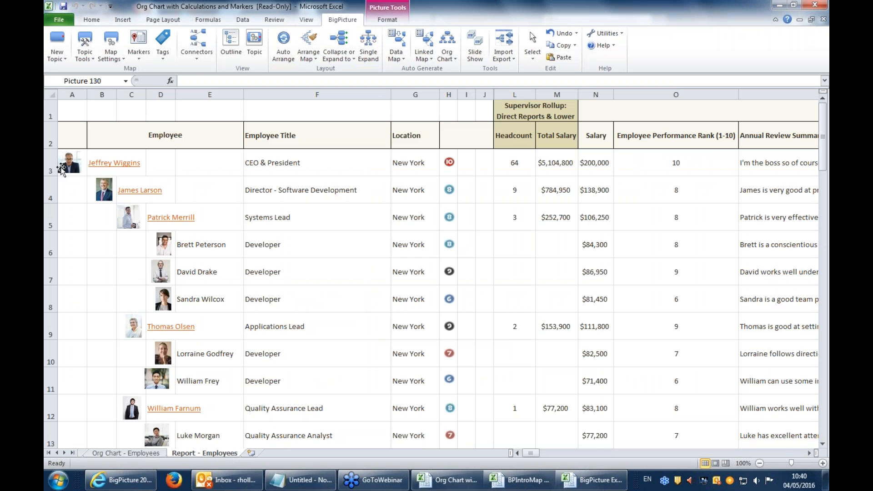
Look down the worksheet report to examine the employee pictures and the indented reporting hierarchy
click(64, 191)
scroll(62, 200, down, 5)
scroll(63, 199, up, 5)
click(101, 221)
scroll(98, 235, down, 3)
scroll(97, 366, down, 7)
scroll(95, 216, up, 1)
scroll(94, 216, up, 9)
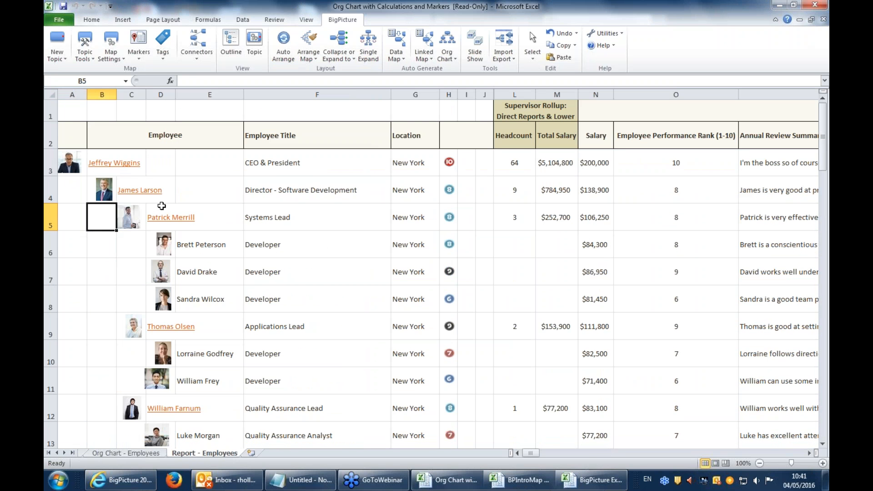
Review the report's title, location, marker, headcount, total salary, salary, performance rank and annual review columns
click(343, 162)
click(409, 241)
scroll(408, 241, down, 12)
scroll(404, 236, up, 6)
scroll(408, 204, up, 6)
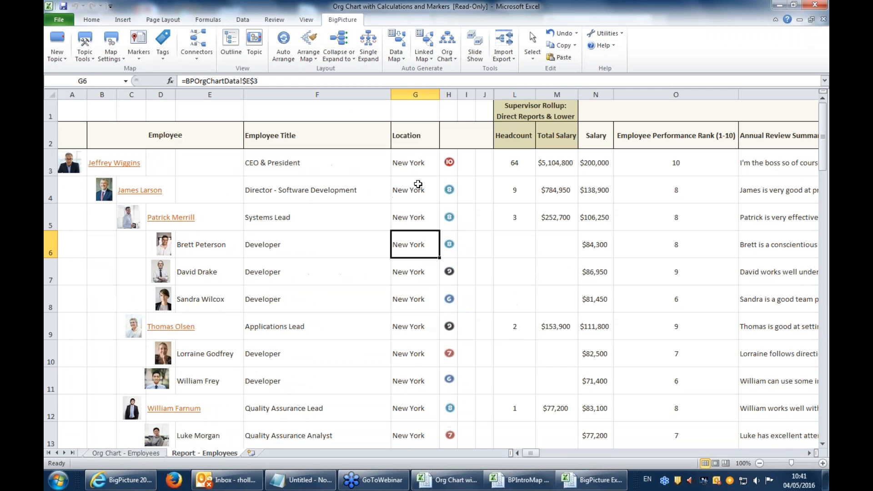
click(449, 190)
click(516, 165)
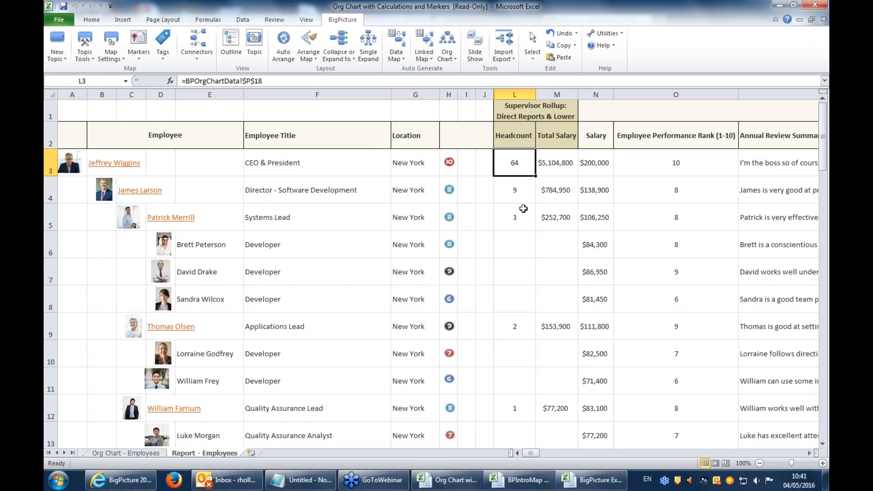
click(544, 171)
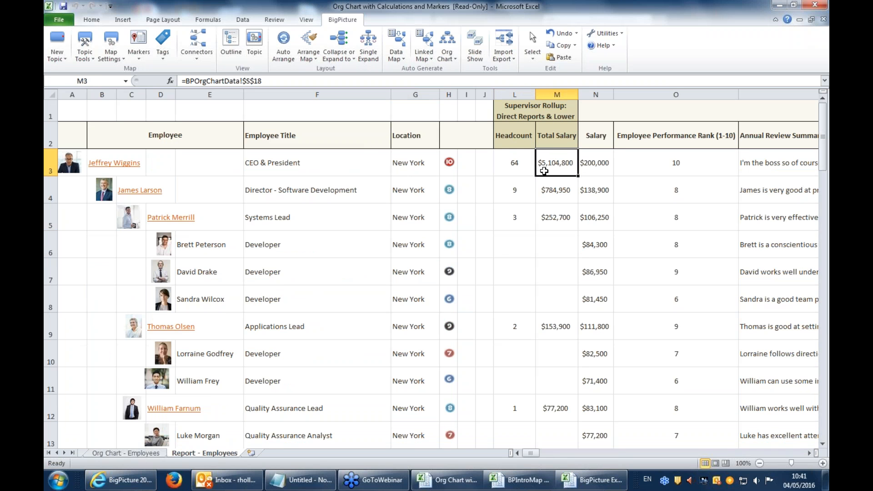
click(602, 169)
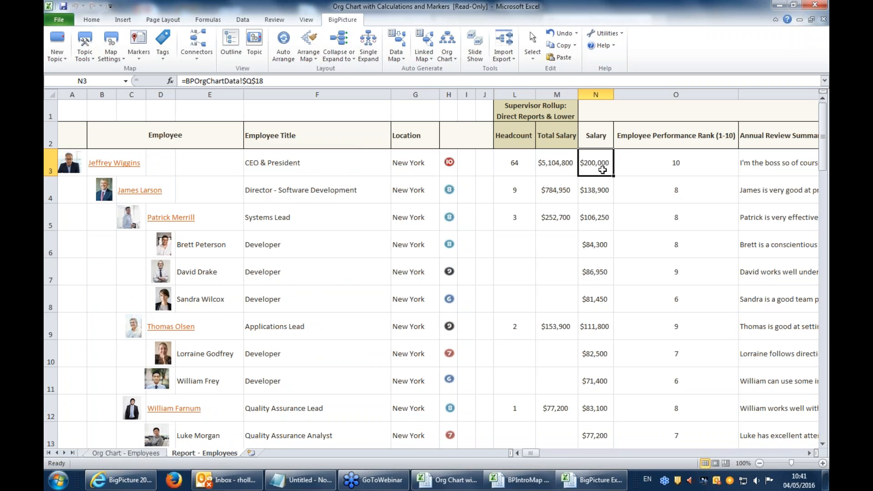
click(662, 166)
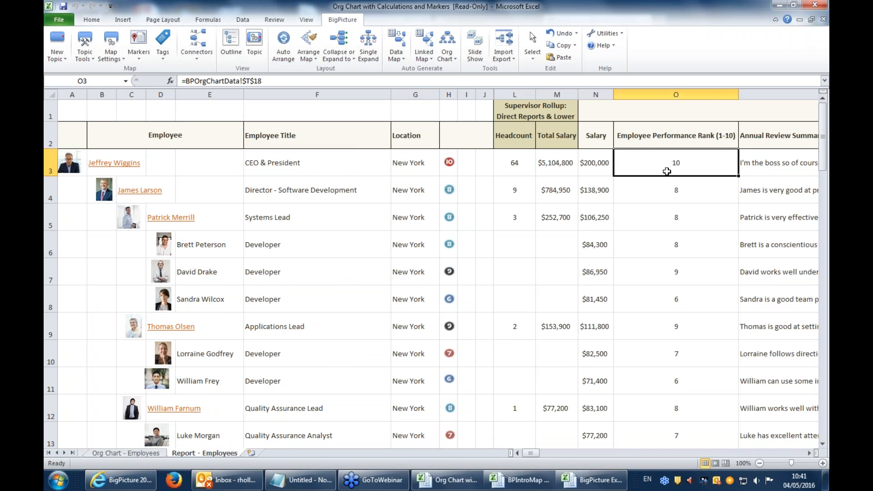
click(781, 162)
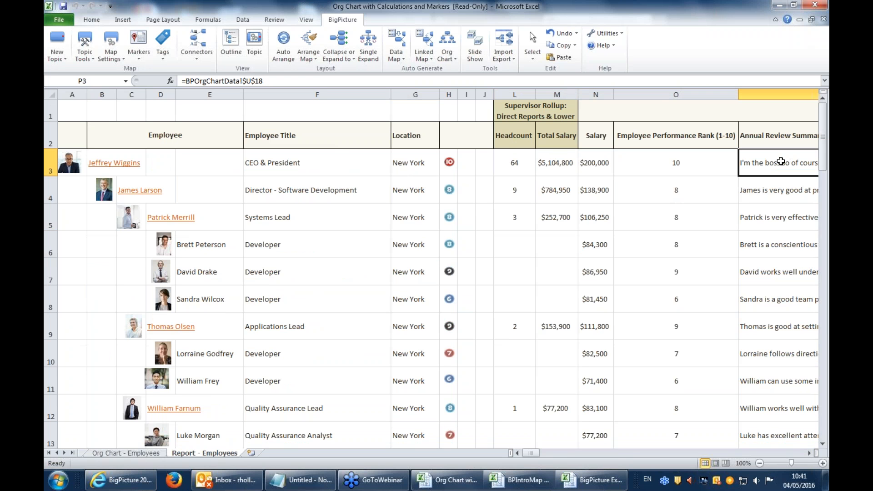
click(131, 244)
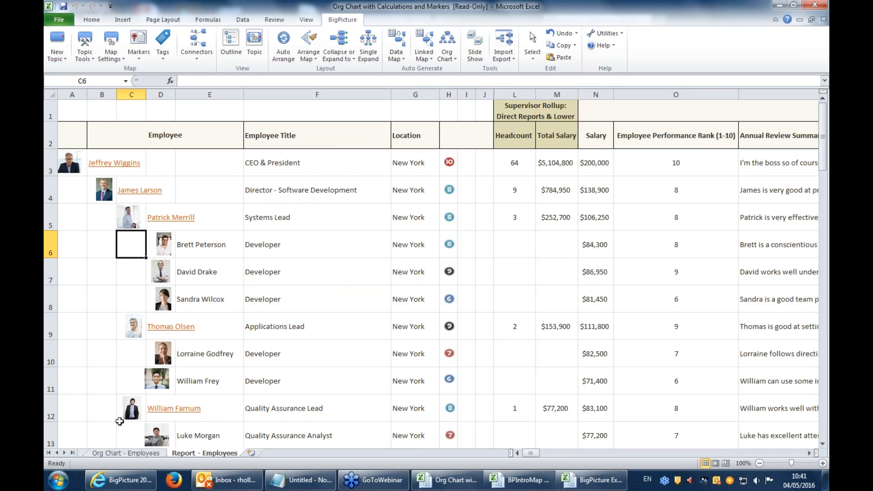
Delete the Report - Employees worksheet from the workbook
click(120, 453)
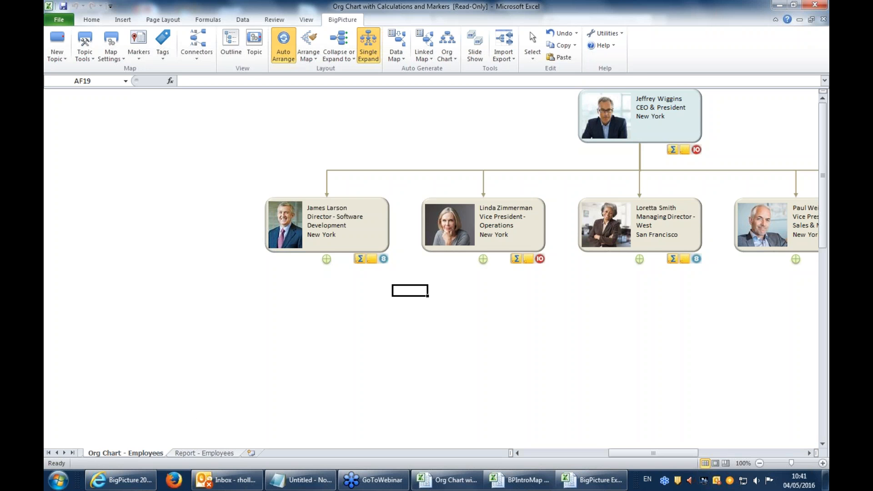
click(188, 451)
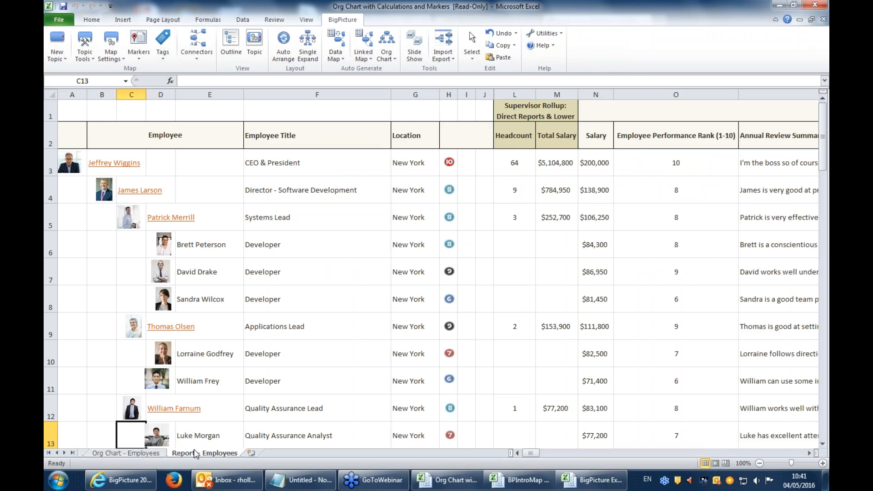
right_click(191, 453)
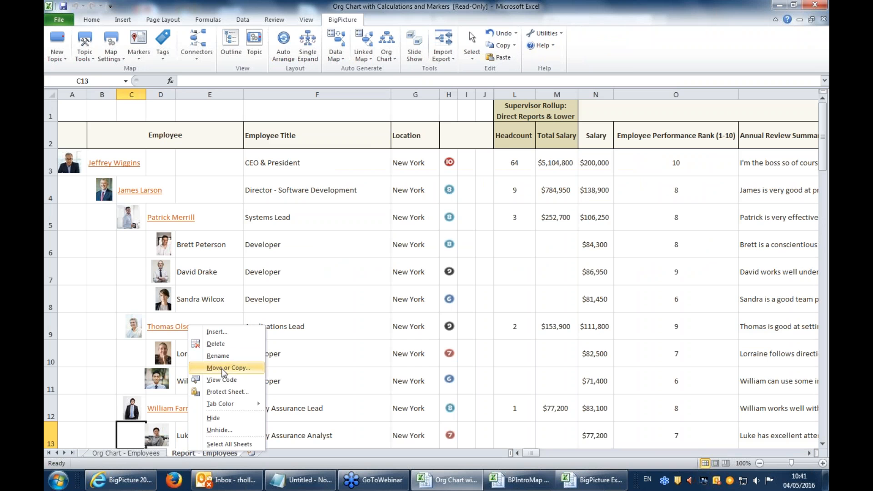
click(217, 344)
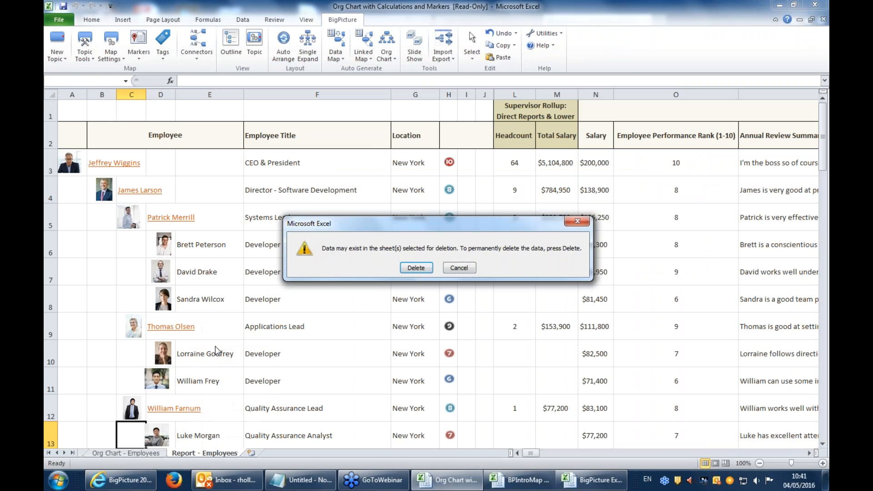
click(424, 267)
Expand the whole organization chart so that no topics are collapsed
click(431, 125)
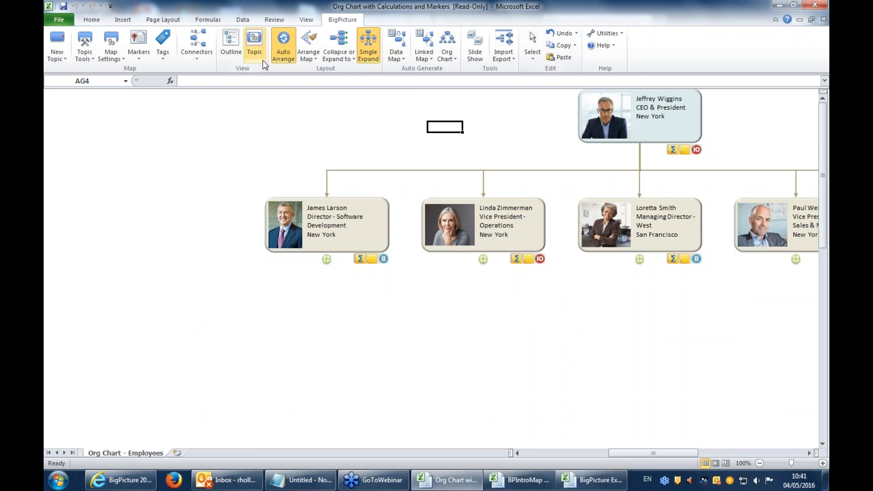
click(331, 59)
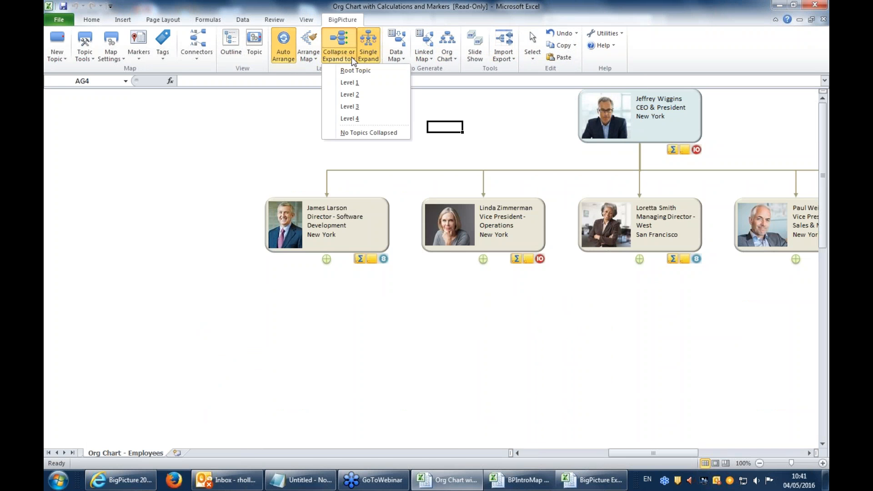
click(387, 133)
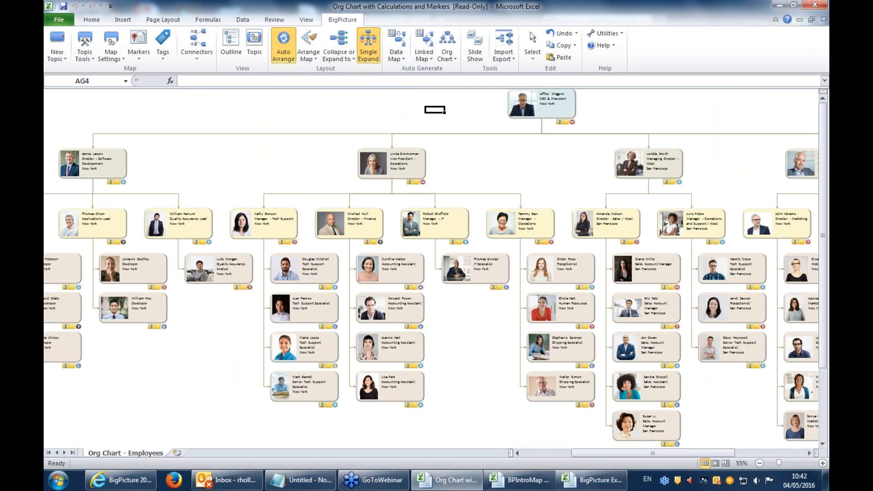
Look through the fully expanded chart, examining the Software Development and Operations branches down to their lowest-level staff
click(520, 189)
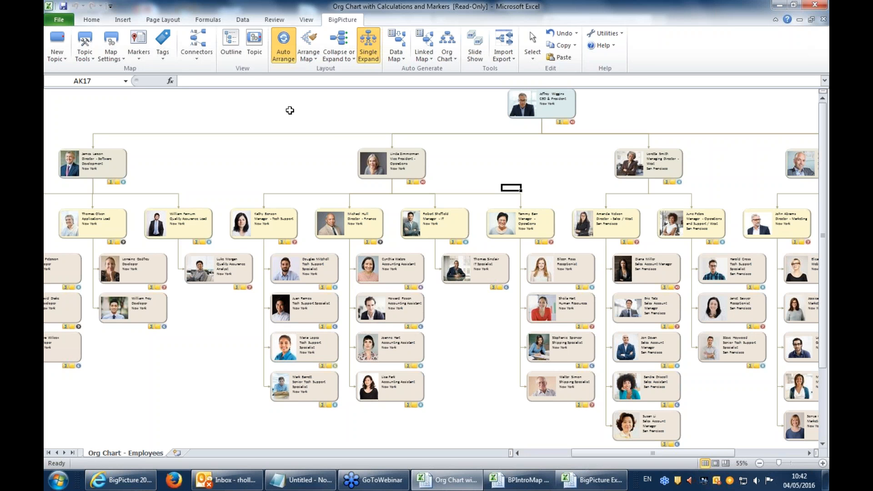
drag(619, 453, 505, 449)
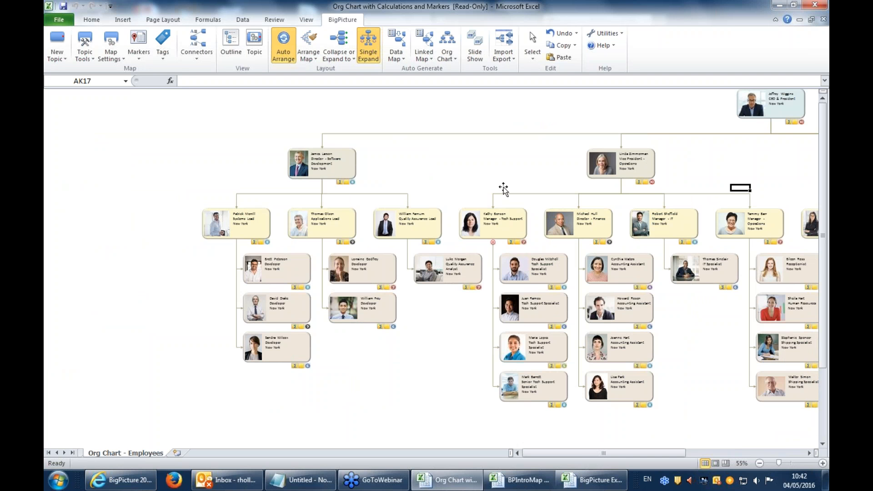
scroll(514, 249, up, 1)
scroll(506, 184, up, 1)
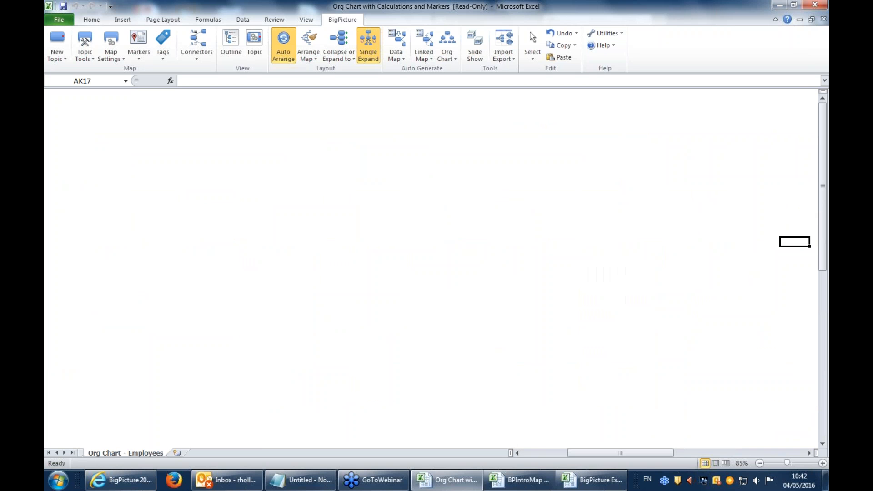
click(54, 184)
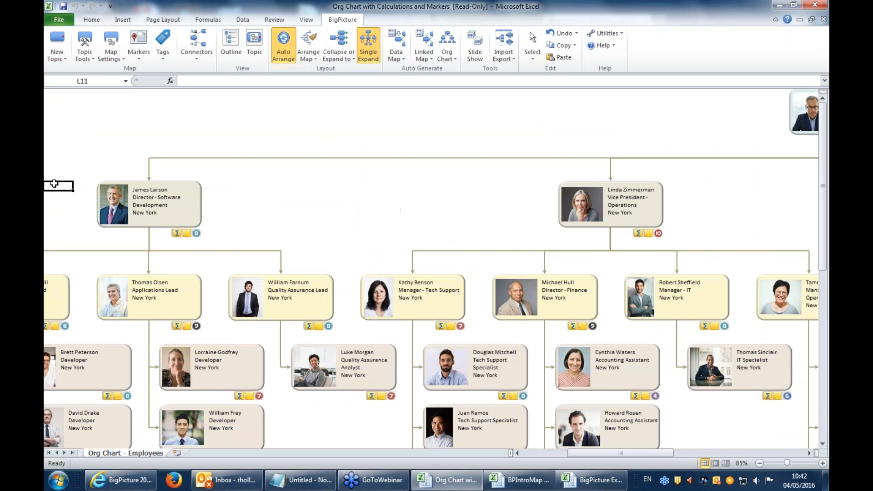
scroll(54, 191, down, 5)
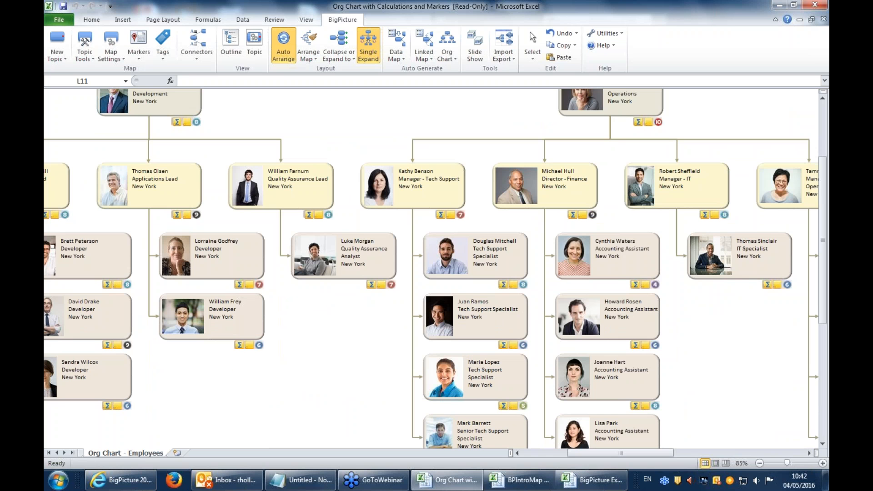
scroll(437, 236, down, 7)
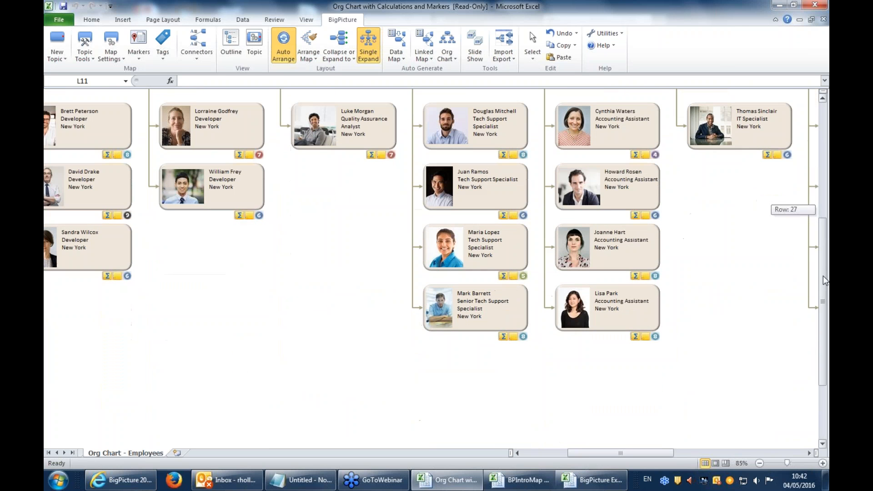
drag(591, 454, 547, 453)
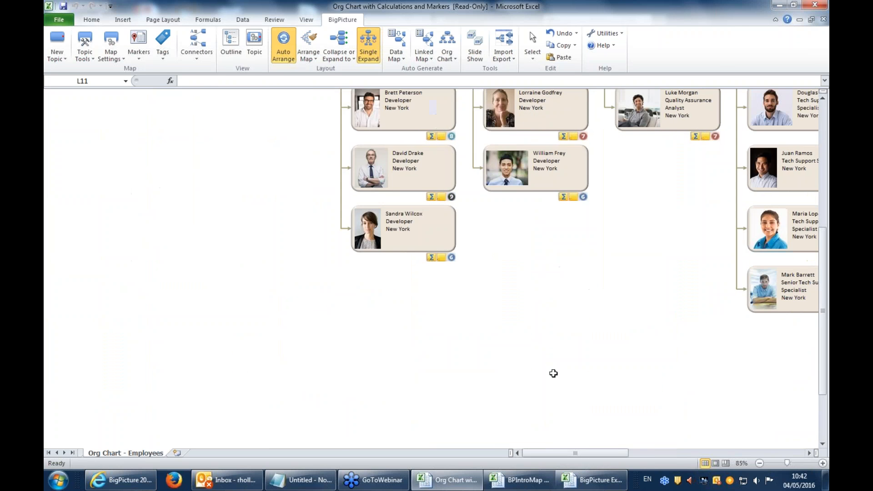
scroll(554, 373, up, 9)
scroll(554, 373, up, 1)
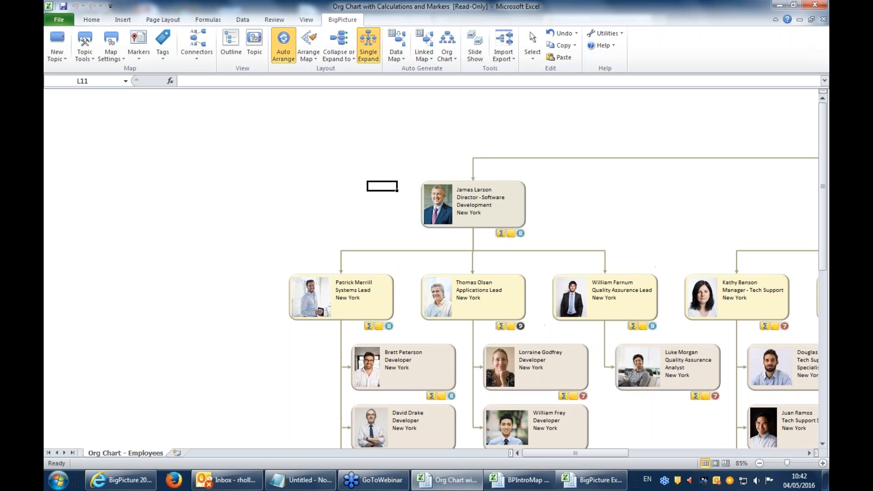
Delete the Org Chart - Employees worksheet
right_click(120, 455)
click(141, 348)
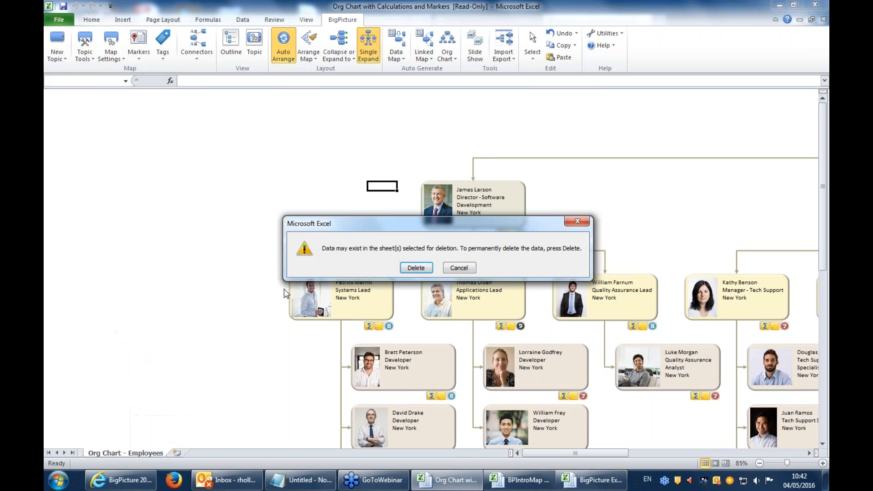
click(412, 268)
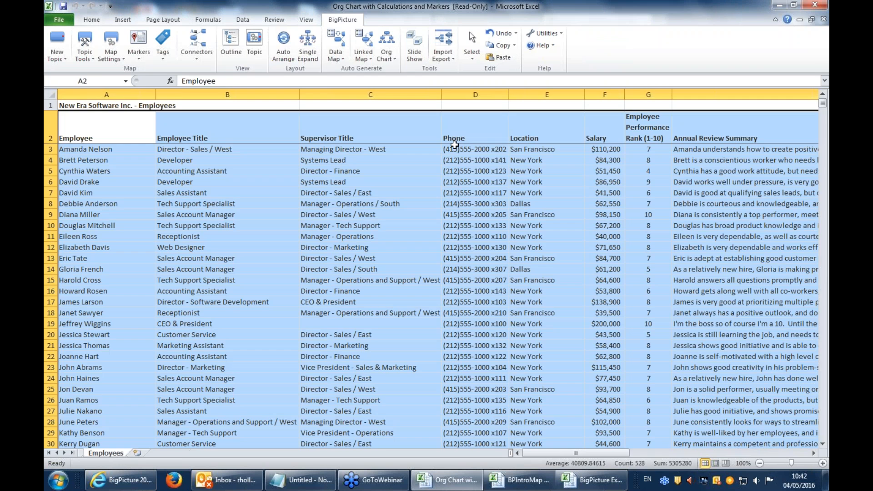
Apply the Green - Yellow - Red color scale as conditional formatting to the Salary column of the employee data
click(595, 141)
click(605, 94)
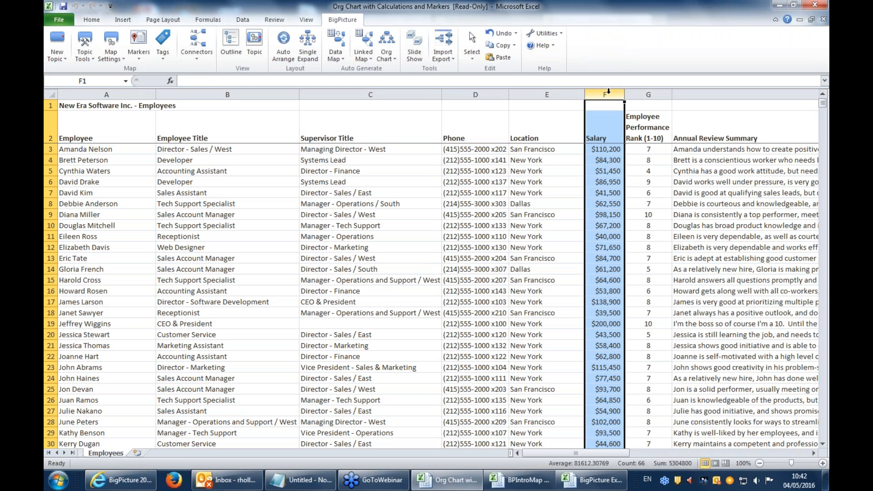
click(92, 20)
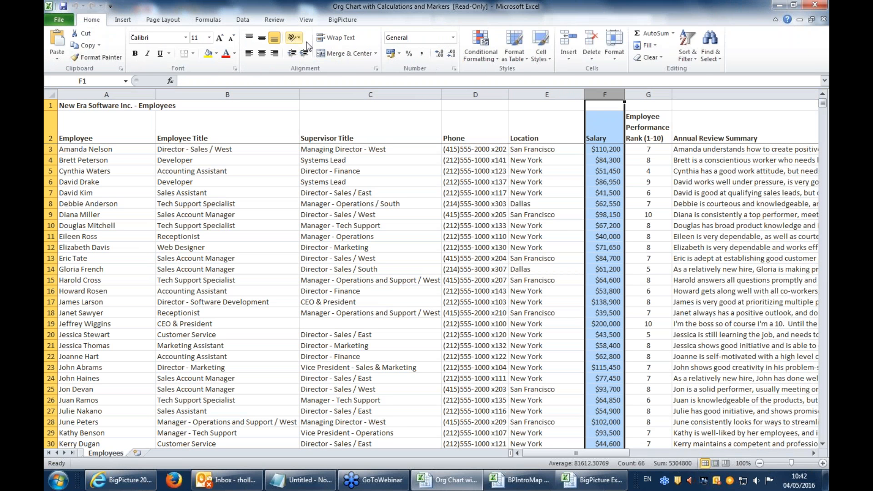
click(471, 57)
mouse_move(510, 151)
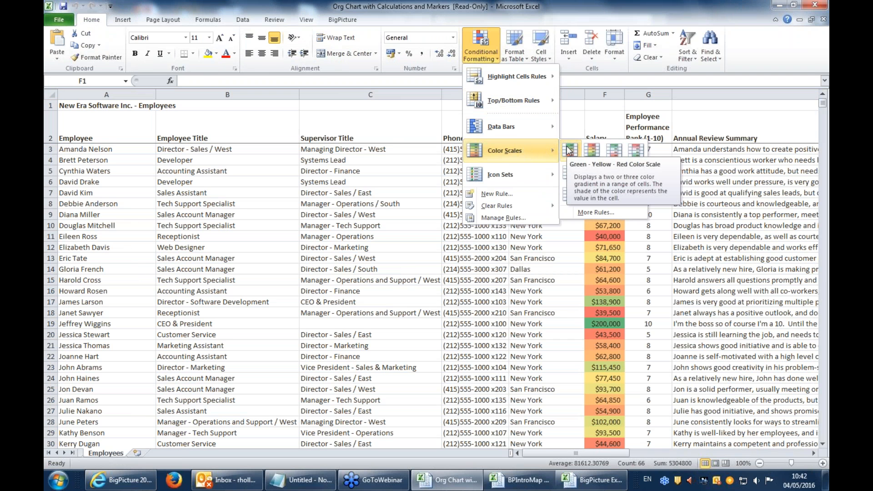
click(568, 150)
click(580, 181)
click(618, 326)
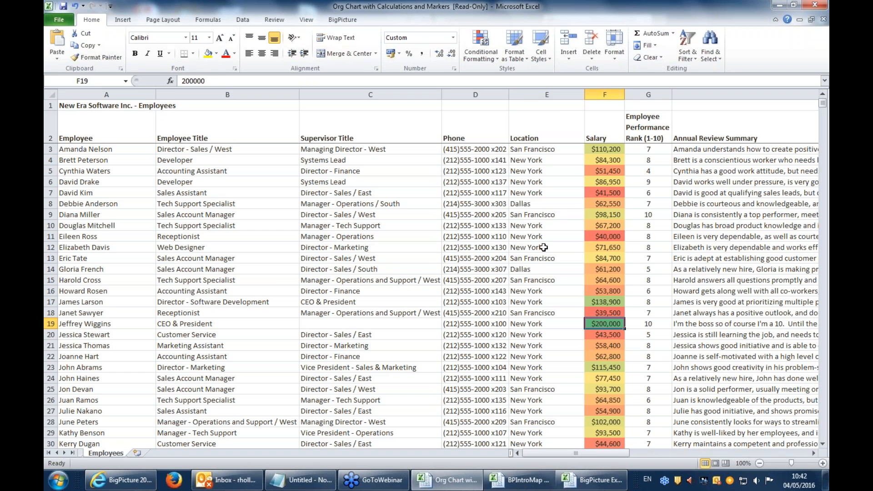
Try to create an organization chart from the color-scaled employee data with the existing chart settings
click(333, 191)
click(345, 18)
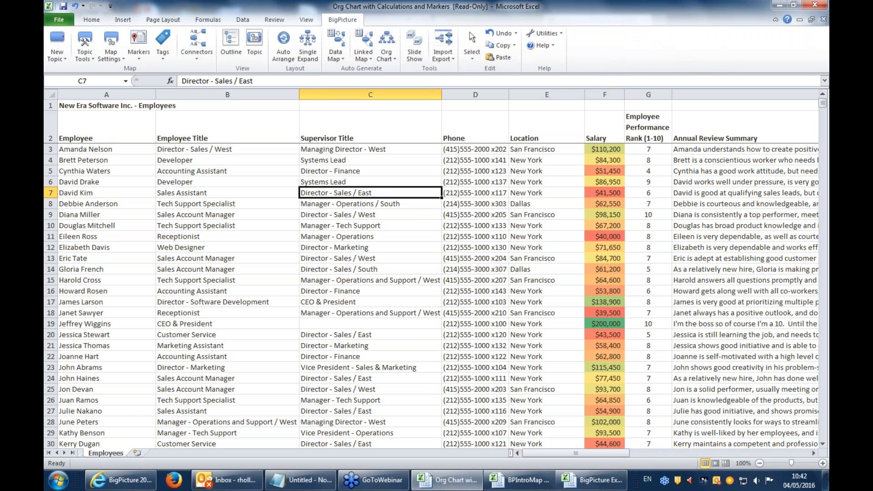
click(386, 40)
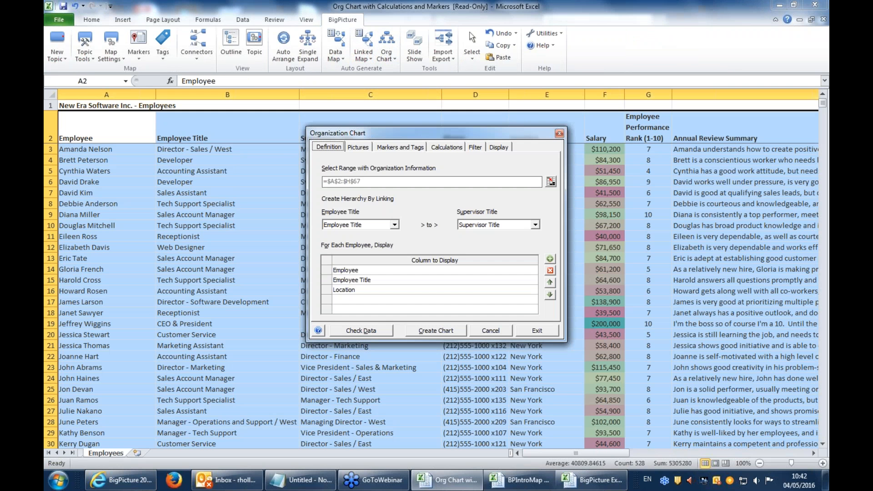
click(407, 330)
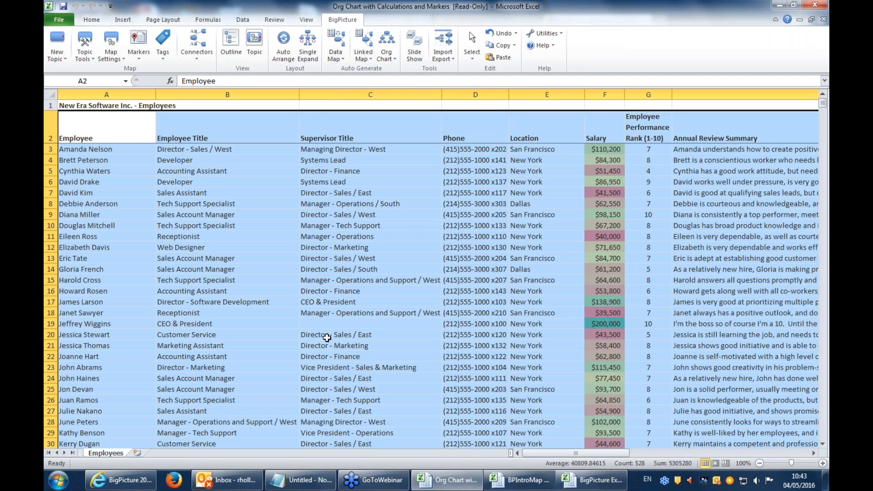
Retry creating the organization chart from the same employee range
click(383, 227)
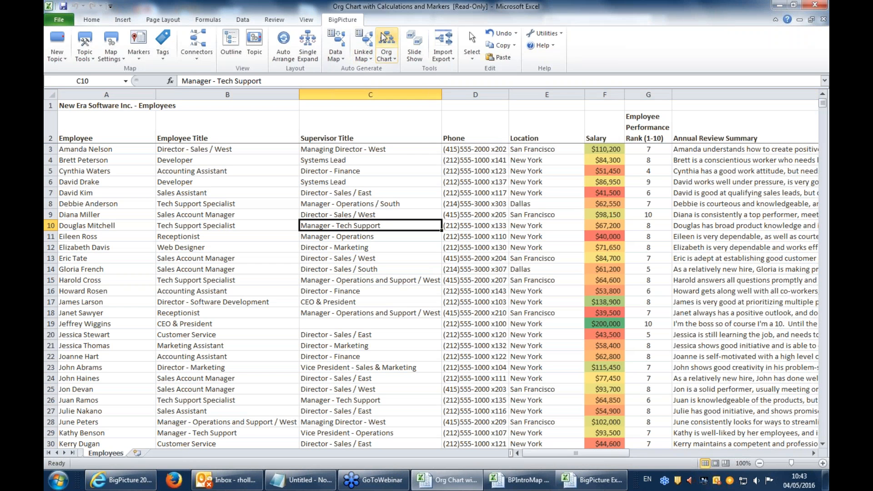
click(386, 43)
click(420, 332)
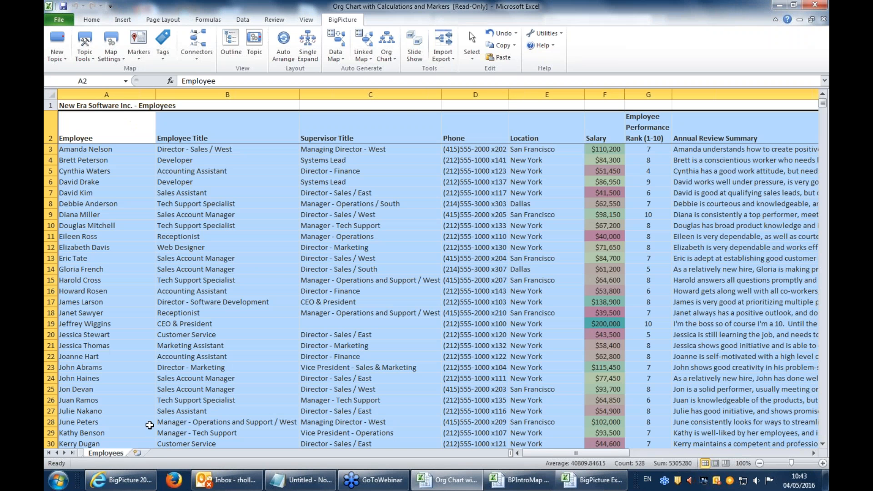
Open the workbook's Explanation worksheet
click(59, 453)
click(101, 454)
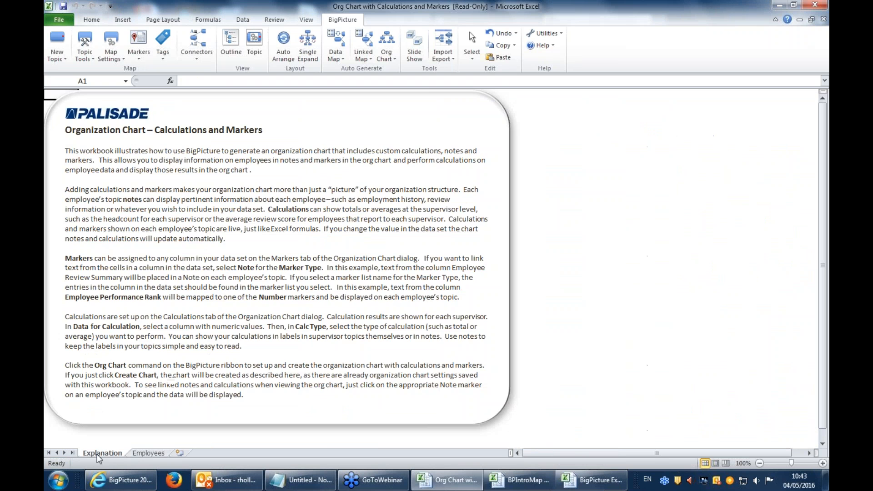
Look through the color-scaled rows of the Employees worksheet and close the workbook without saving its changes
click(149, 453)
click(414, 246)
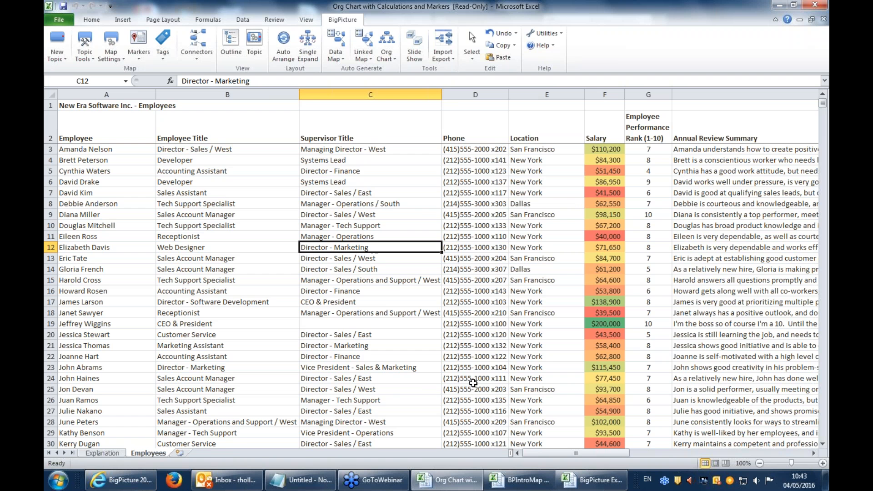
scroll(368, 172, down, 1)
scroll(368, 172, up, 1)
scroll(373, 223, down, 2)
key(ctrl+Right)
scroll(391, 182, down, 3)
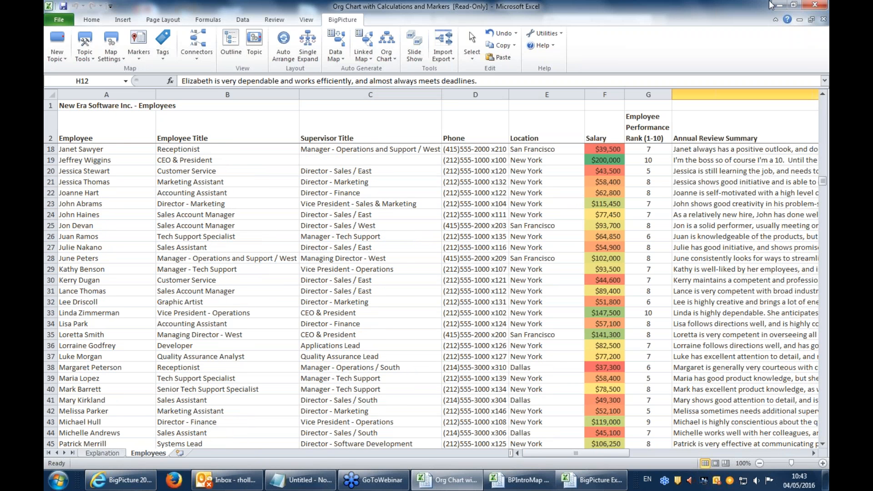
click(815, 5)
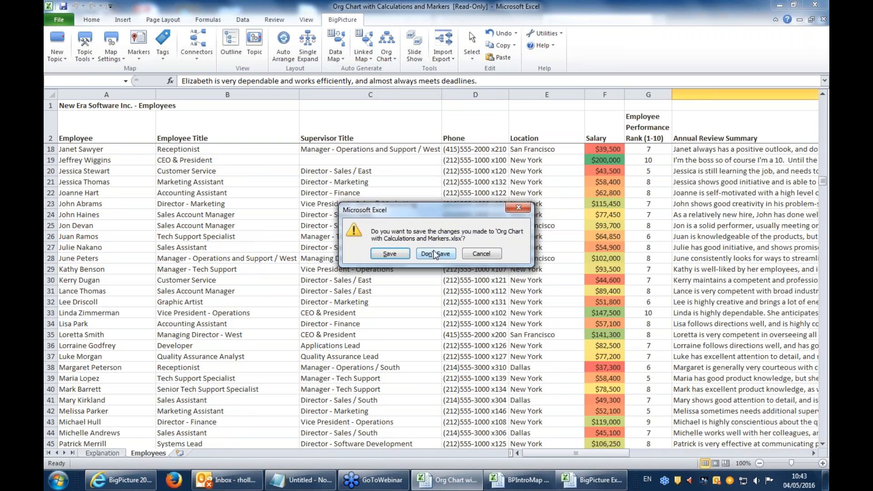
click(436, 253)
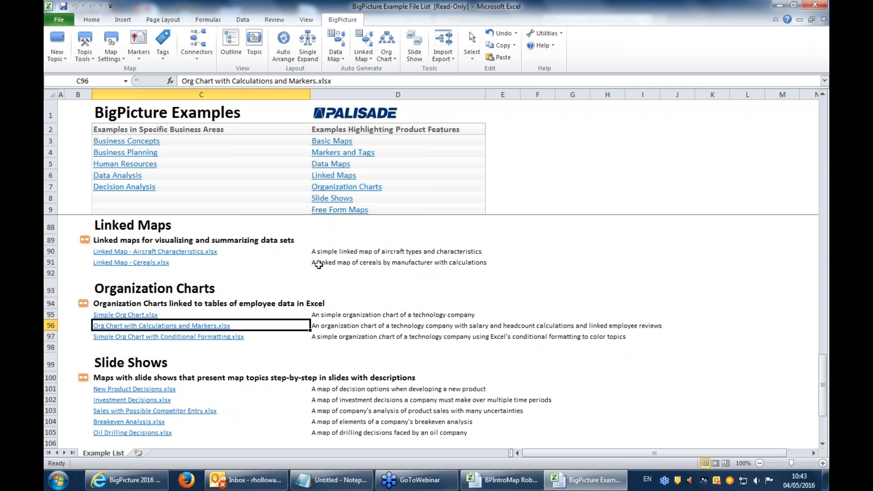
Open the Breakeven Analysis.xlsx example from the Slide Shows section and show its Breakeven Analysis map worksheet
click(336, 199)
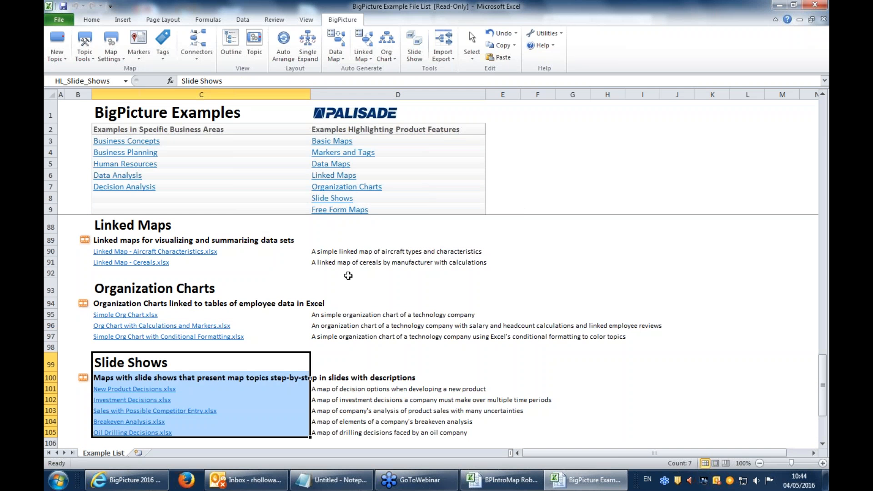
click(312, 360)
scroll(311, 358, down, 2)
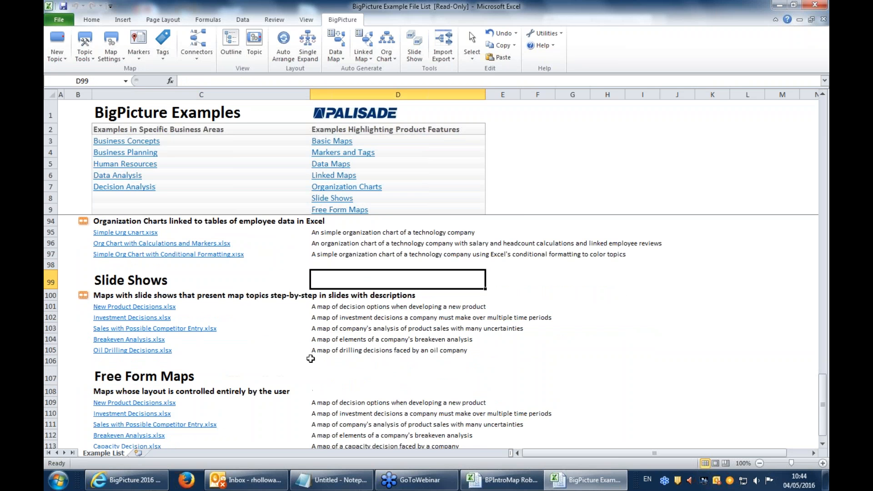
click(123, 340)
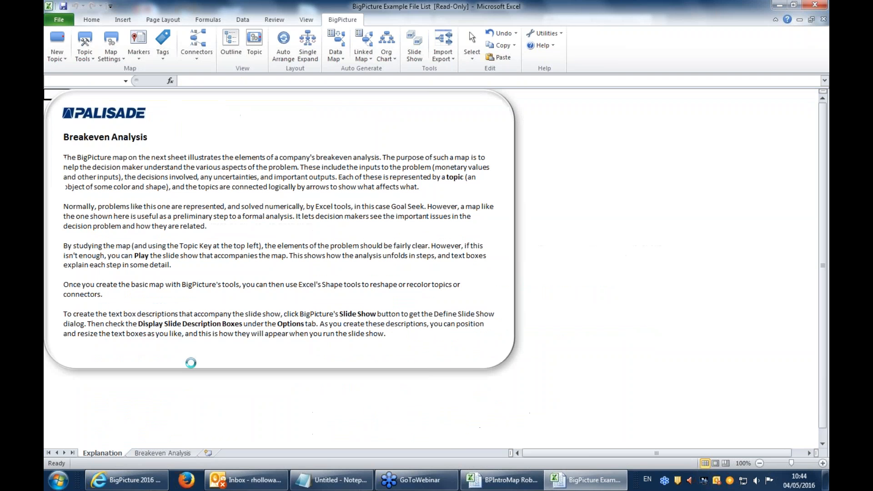
click(179, 453)
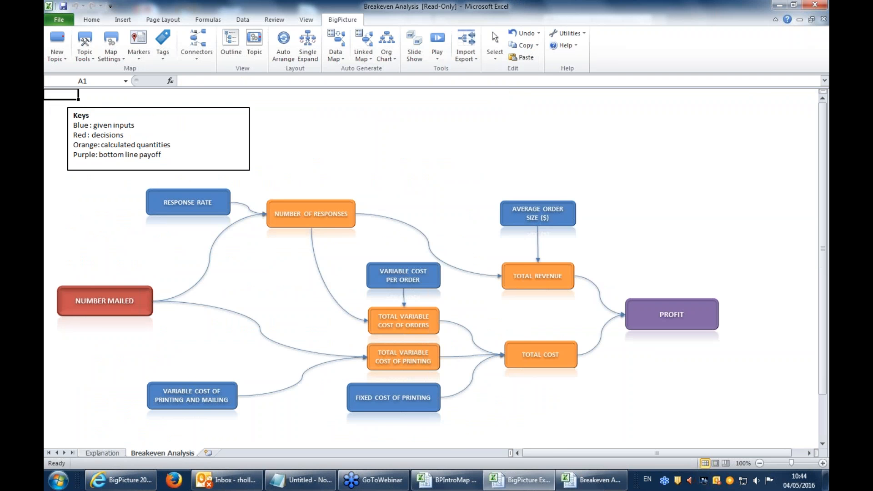
click(350, 169)
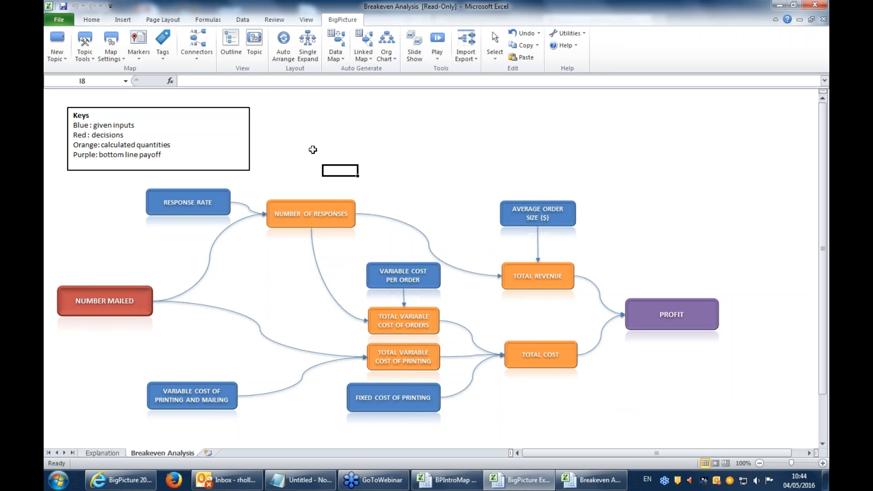
click(306, 159)
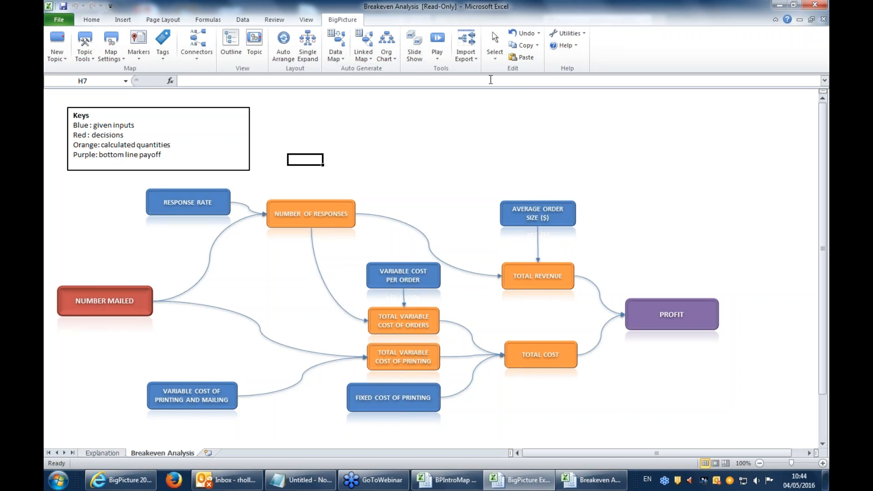
click(463, 480)
click(591, 480)
click(519, 480)
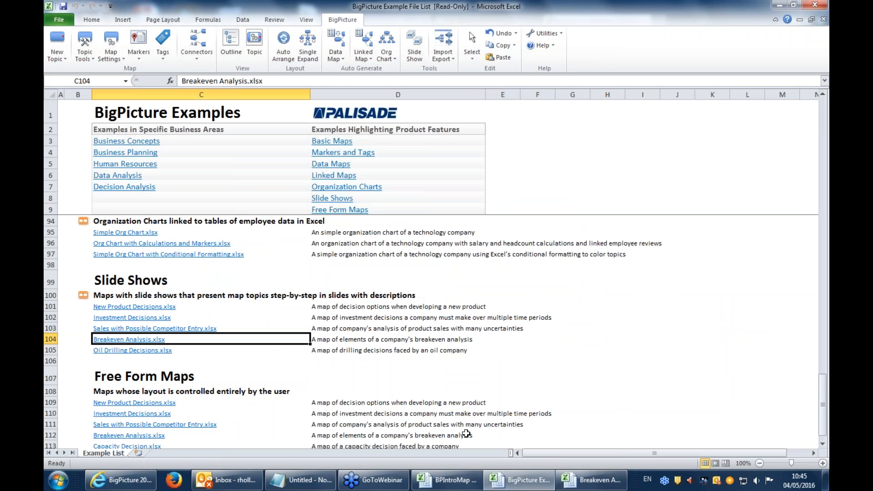
click(592, 480)
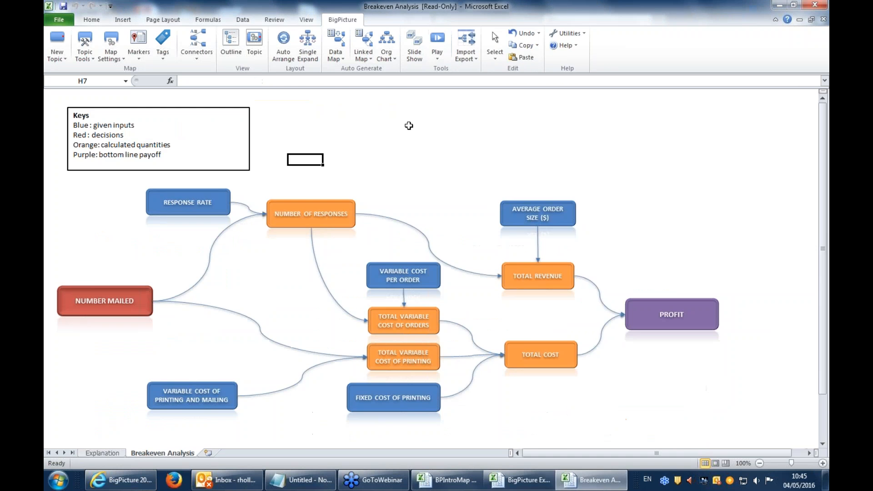
Play the breakeven map's slide show and advance through the slides up to the one introducing Total Cost
click(439, 35)
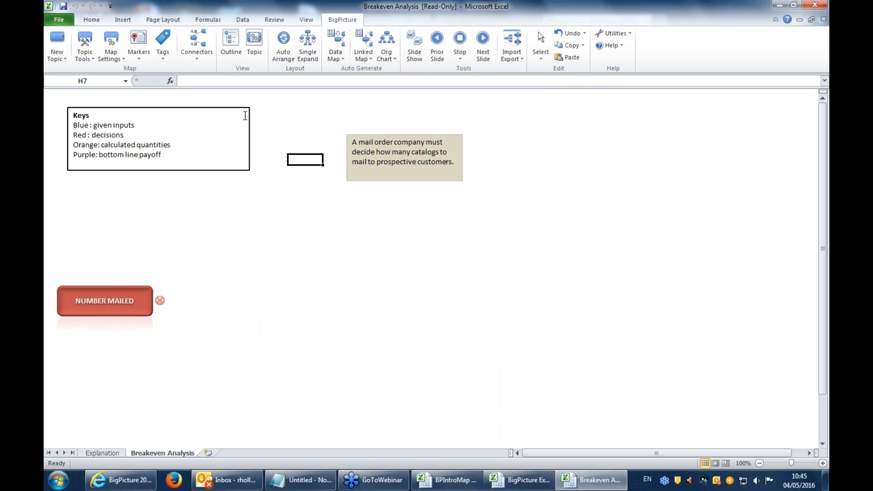
click(483, 37)
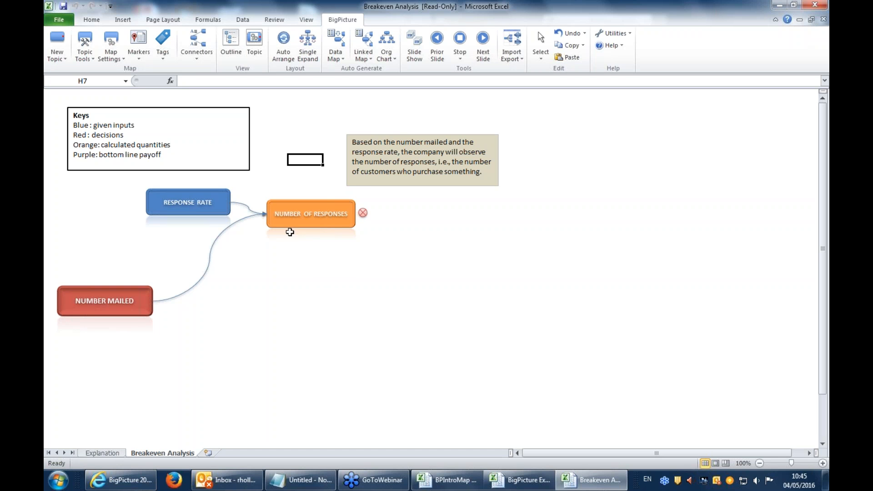
click(483, 46)
click(483, 46)
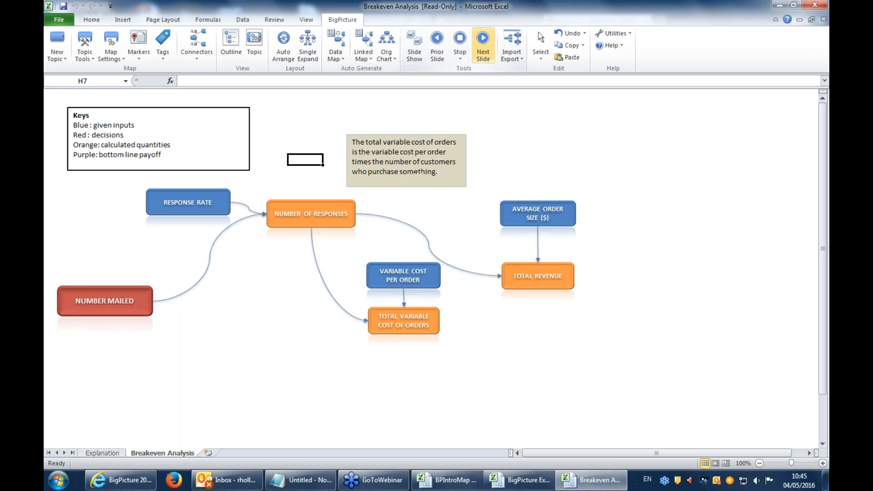
click(483, 46)
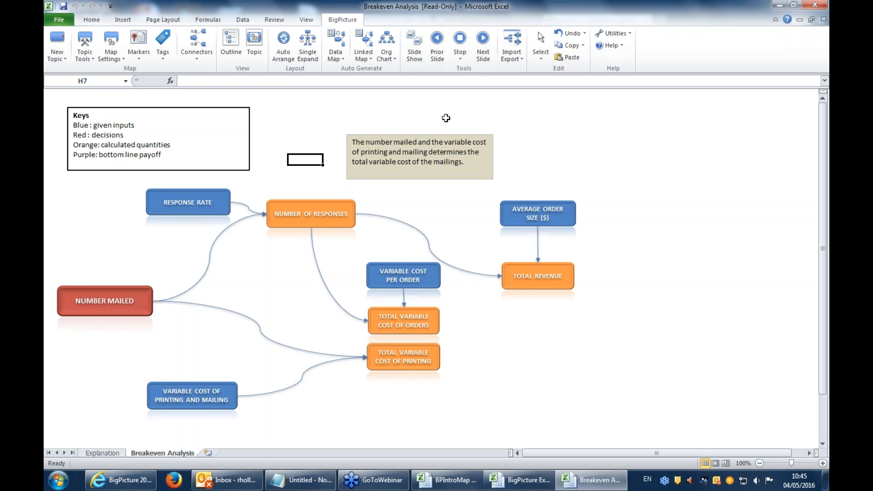
click(477, 44)
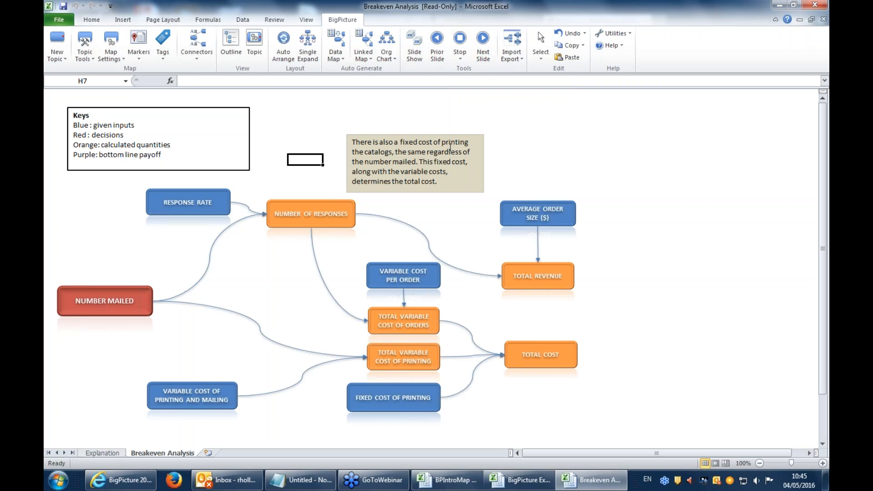
Show the slide description template and apply the purple colored outline shape style to its text box
click(462, 54)
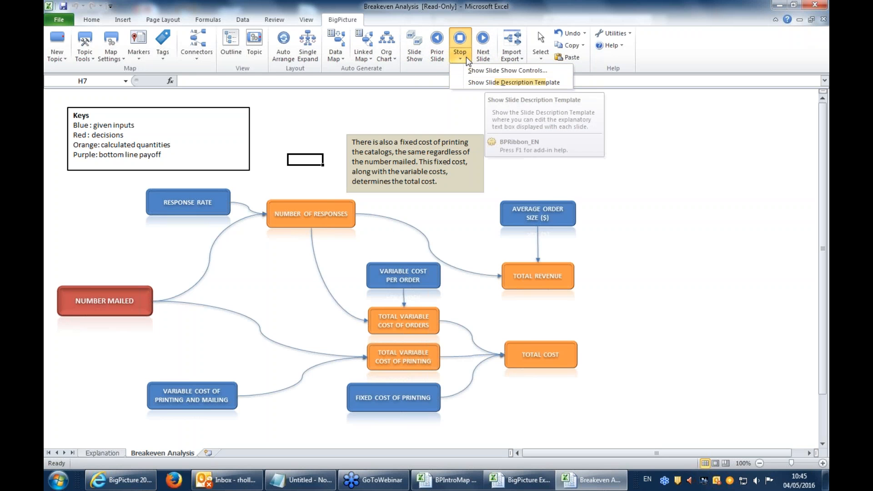
click(496, 83)
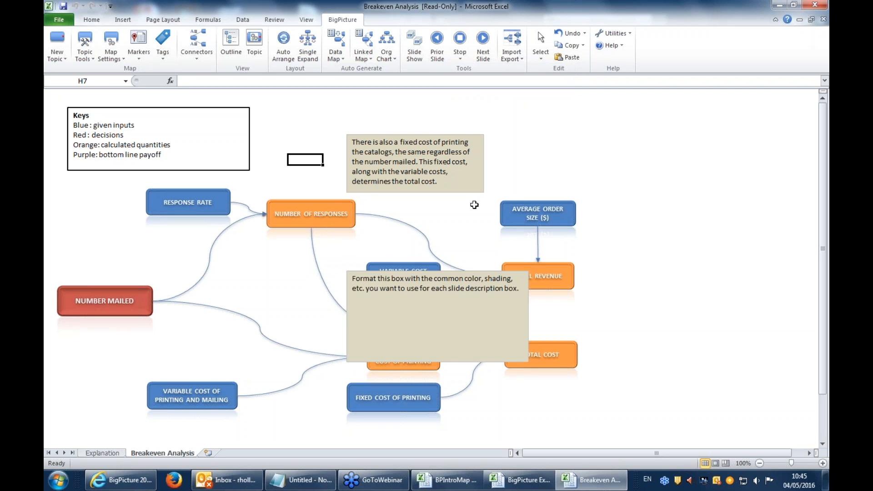
click(451, 311)
click(389, 20)
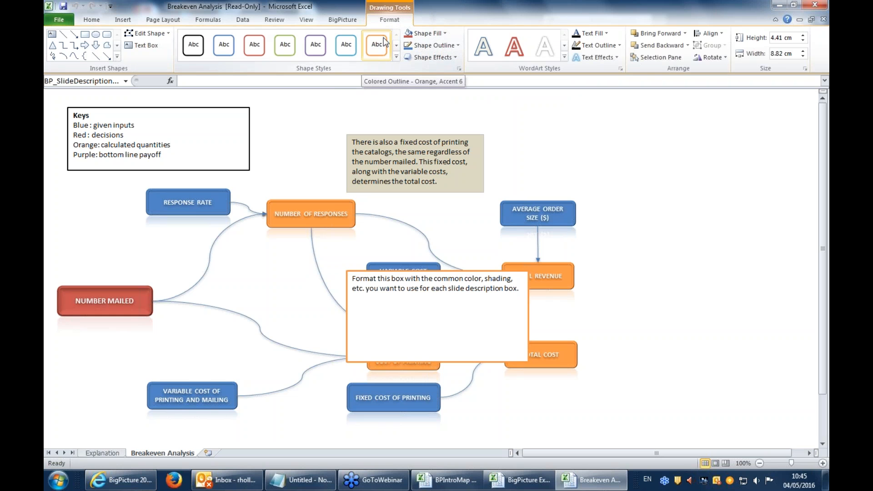
click(318, 45)
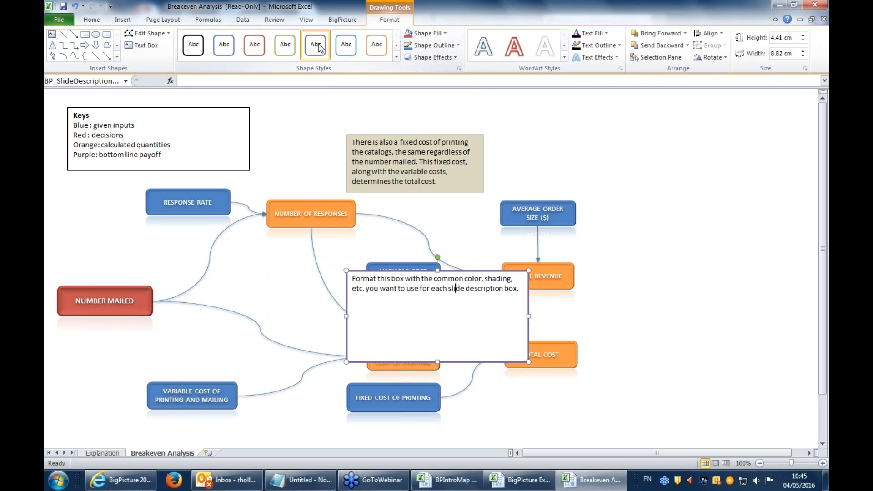
click(290, 114)
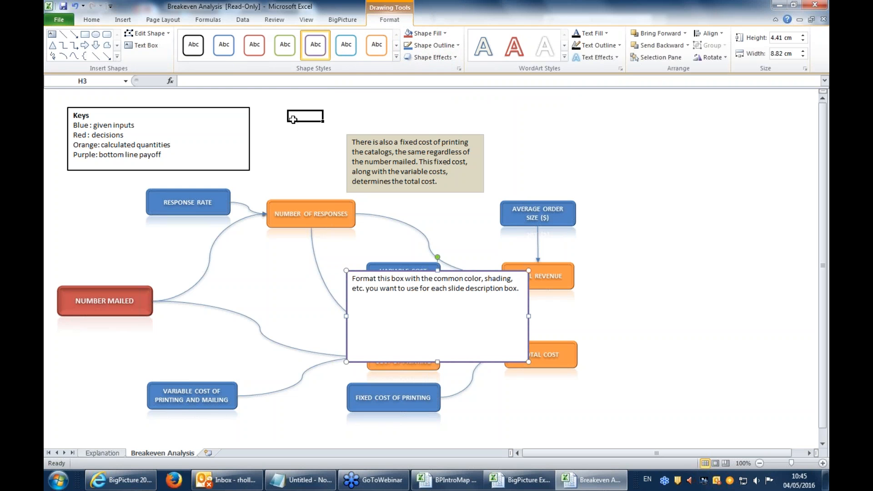
Restart the slide show to check the restyled description box on the first slide, and stop it
click(341, 20)
click(458, 39)
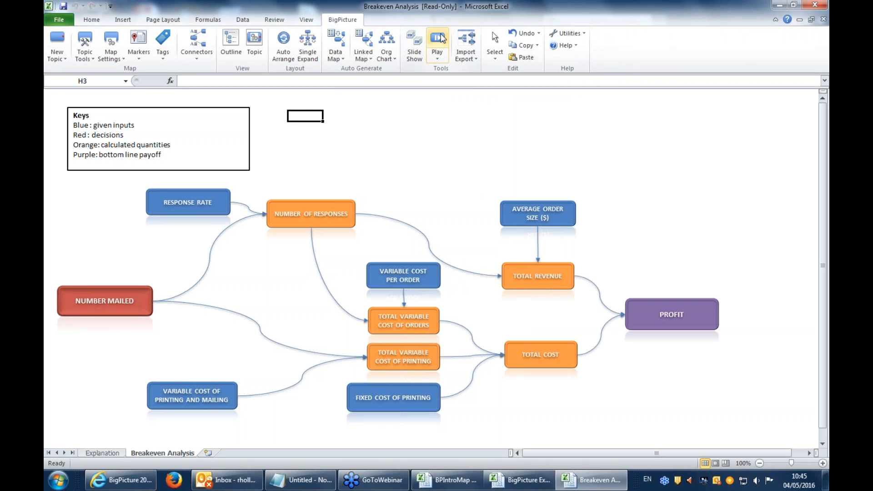
click(438, 40)
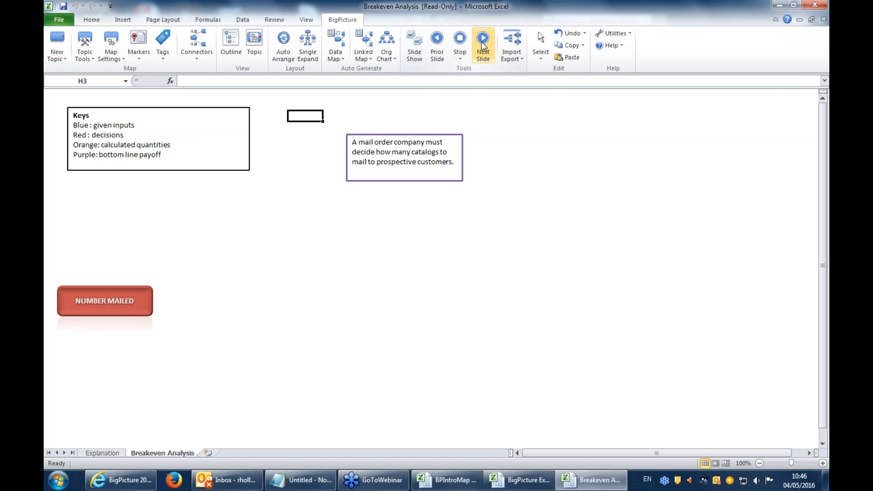
click(459, 40)
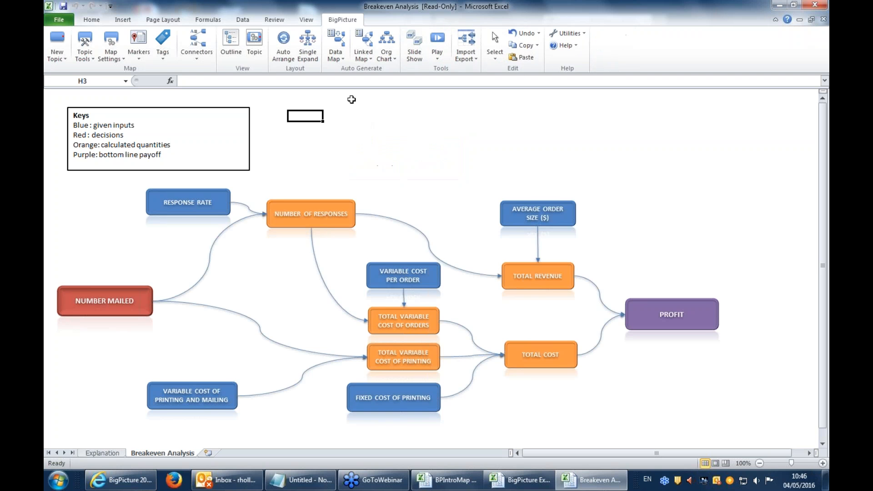
Open the slide show definition beside the map and examine the topics shown on Slide #1, Slide #2 and Slide #3
click(408, 61)
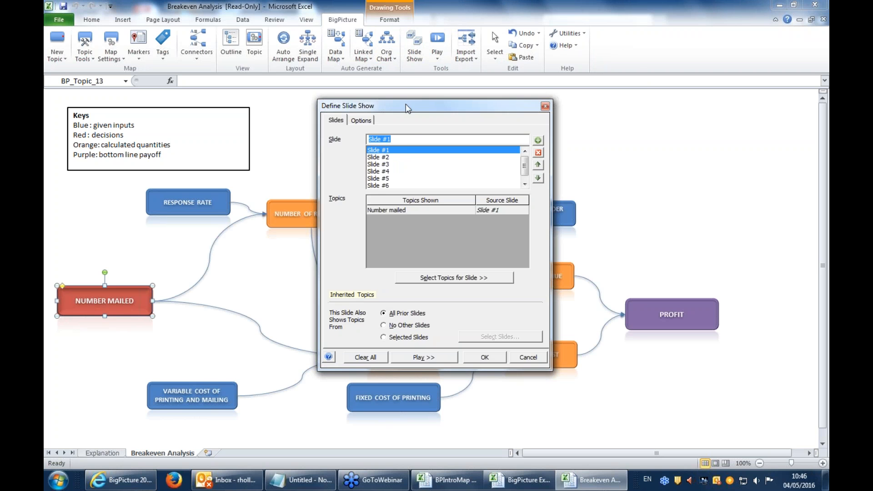
drag(405, 104, 491, 82)
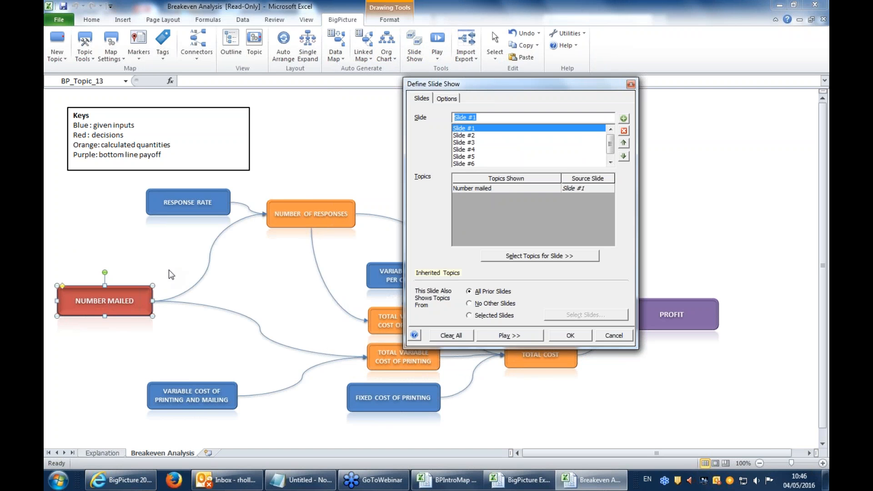
click(458, 136)
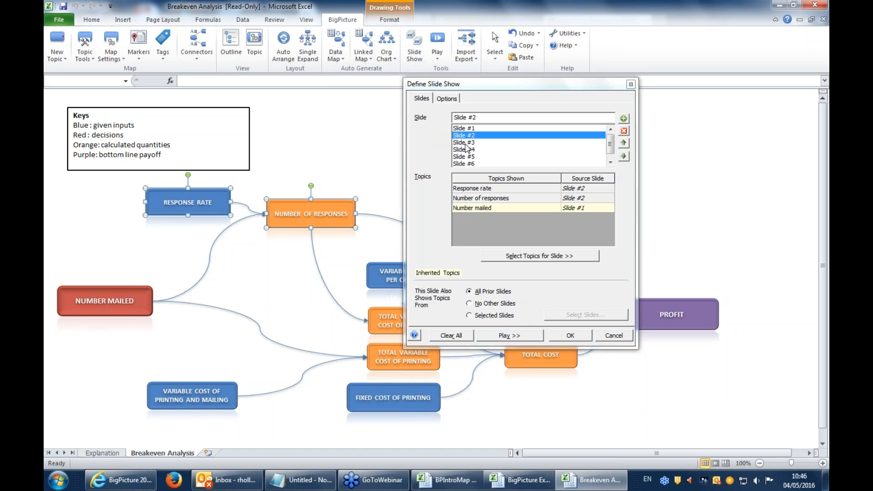
click(466, 143)
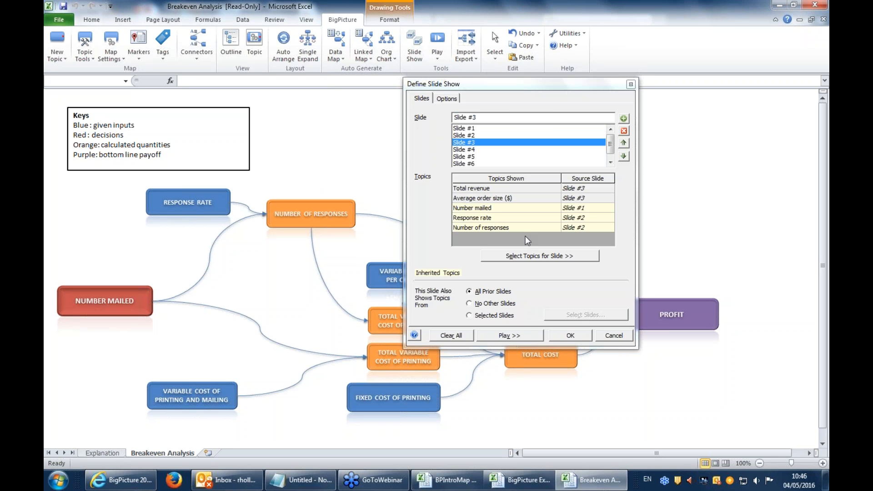
Add the topics Number of responses, Fixed cost of printing and Variable cost per order to Slide #3, leaving Response rate inherited
click(538, 256)
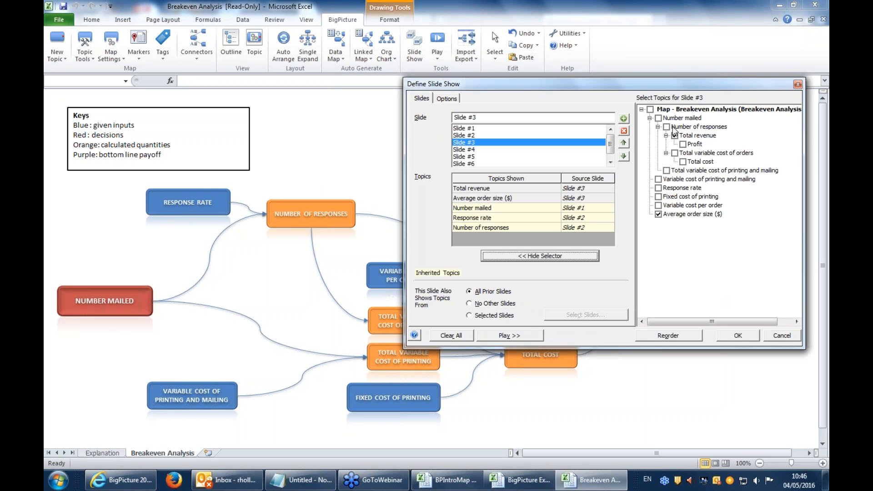
click(667, 126)
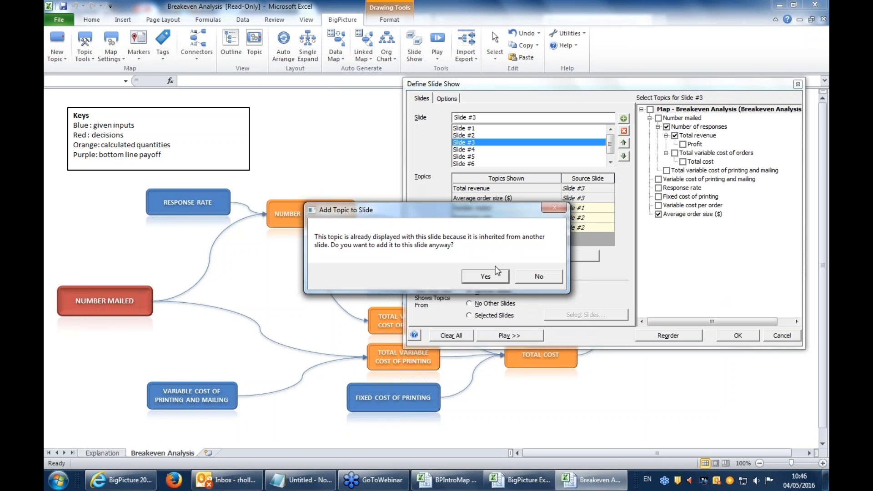
click(499, 283)
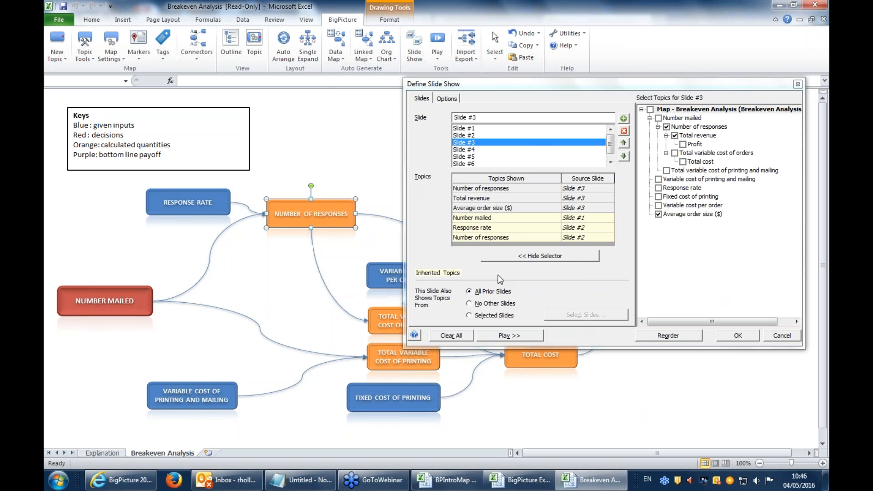
click(659, 188)
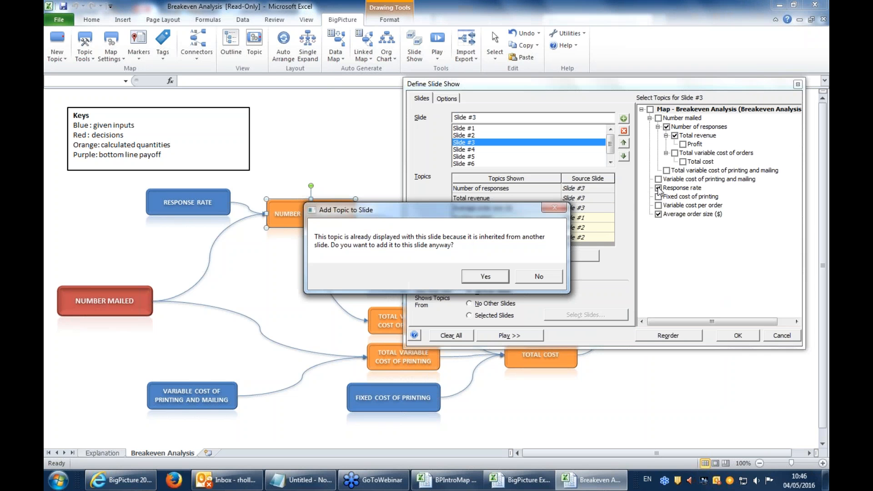
click(539, 275)
click(658, 196)
click(658, 205)
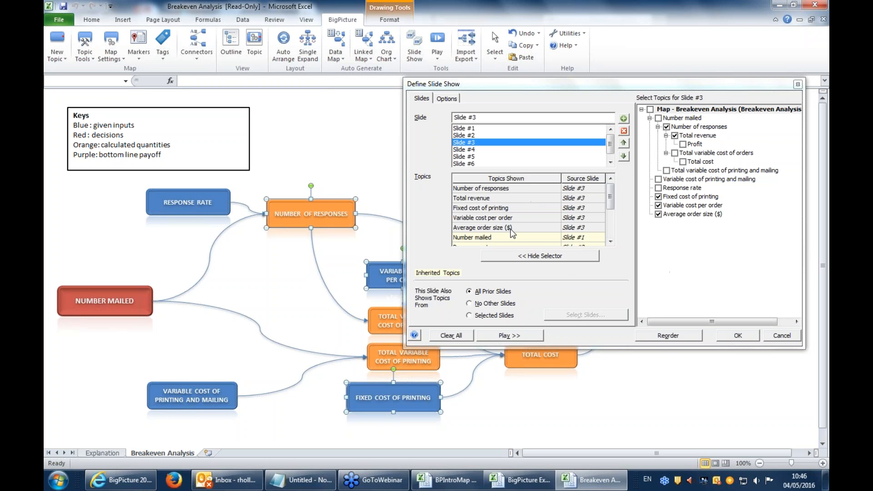
Hide the topic selector and play the edited slide show with the definition dialog moved clear of the description box
click(515, 257)
click(501, 335)
drag(511, 84, 627, 72)
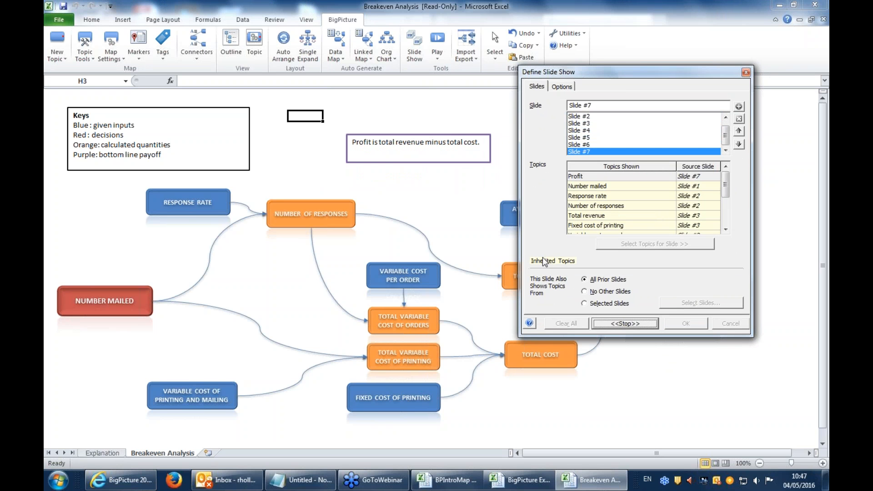
Stop the preview and accept the edited slide show definition, with a brief test run of the show on the map
click(607, 326)
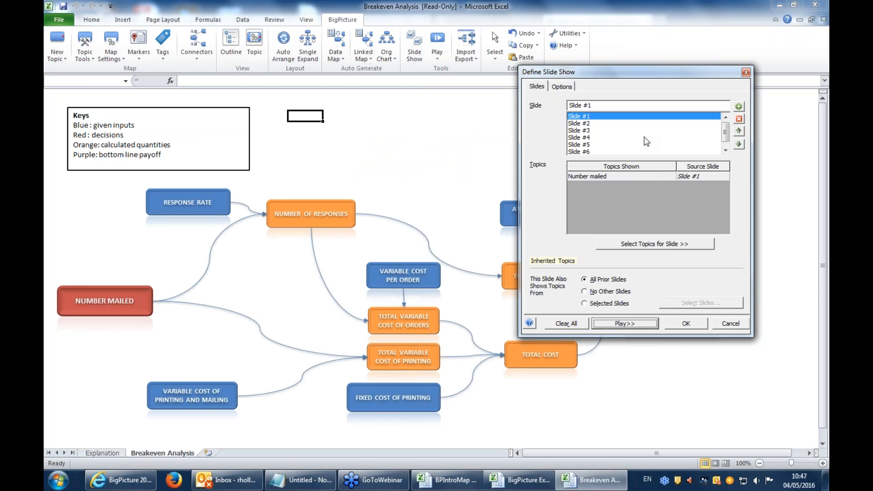
click(703, 325)
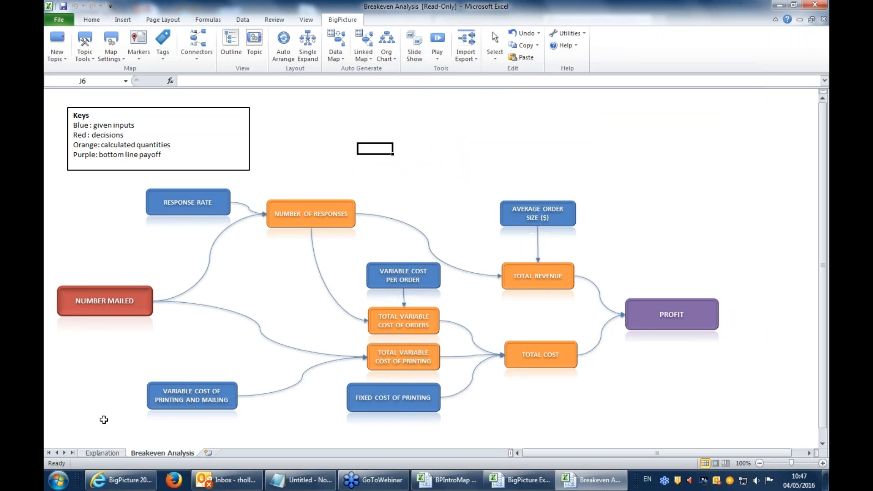
click(437, 42)
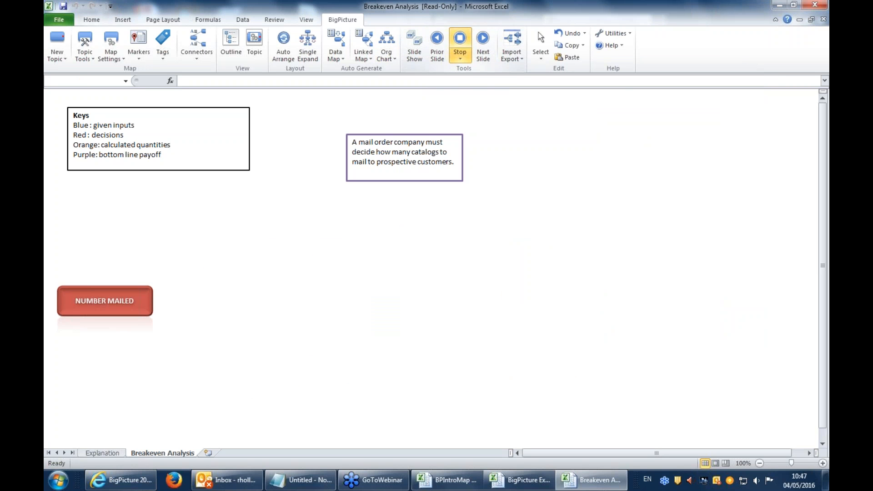
click(466, 42)
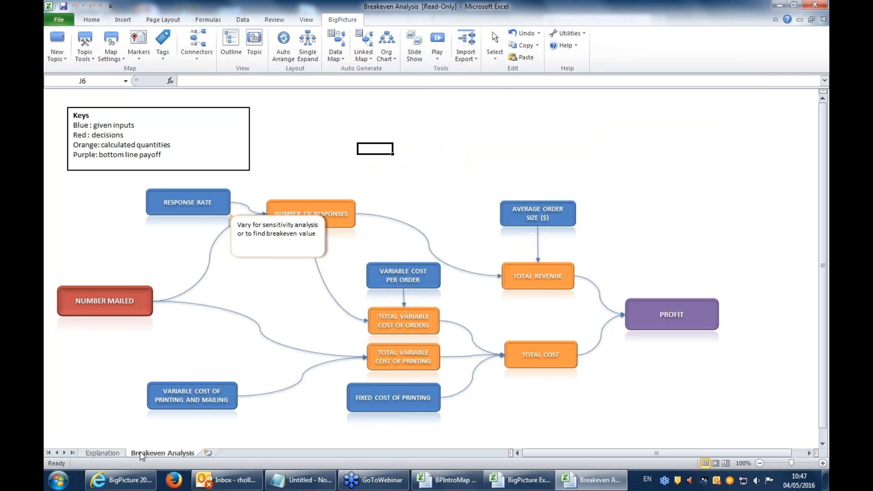
Unhide the BP_SlideDescriptions sheet of the workbook
right_click(142, 455)
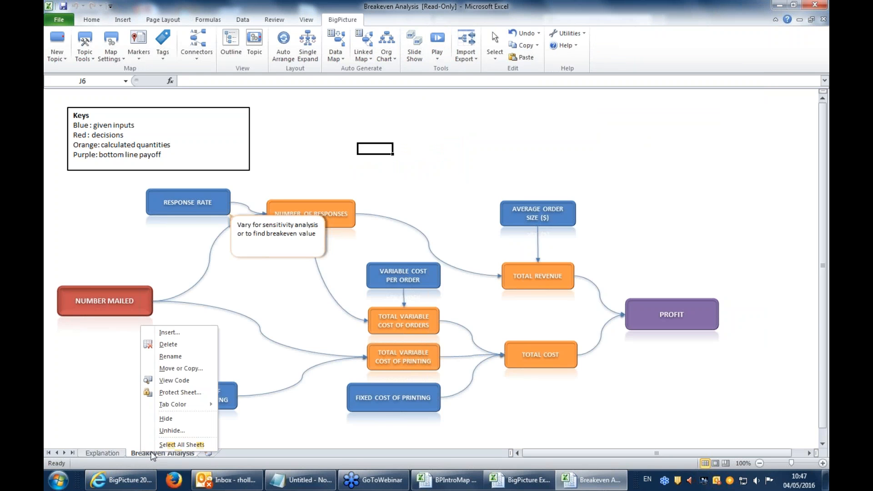
click(172, 430)
drag(130, 364, 285, 275)
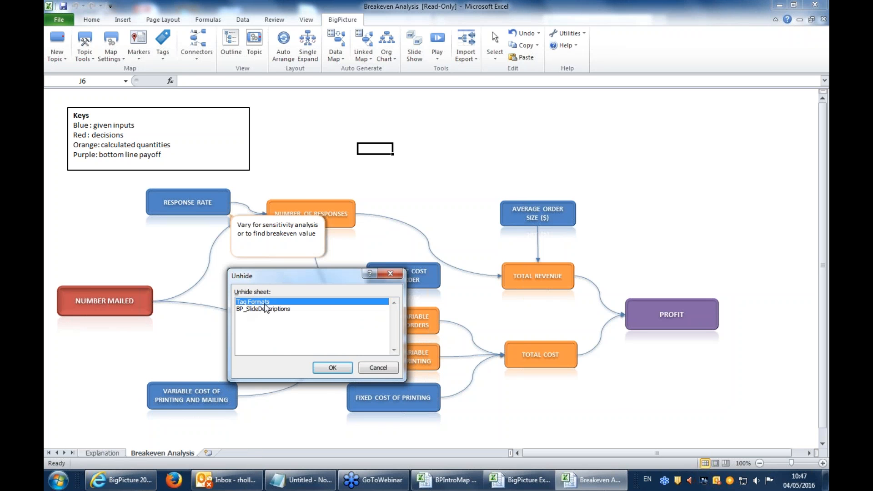
click(268, 309)
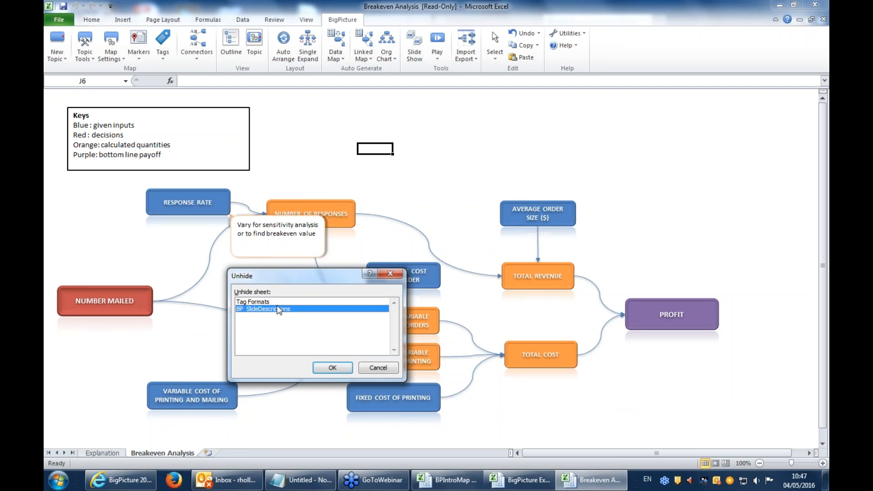
click(332, 368)
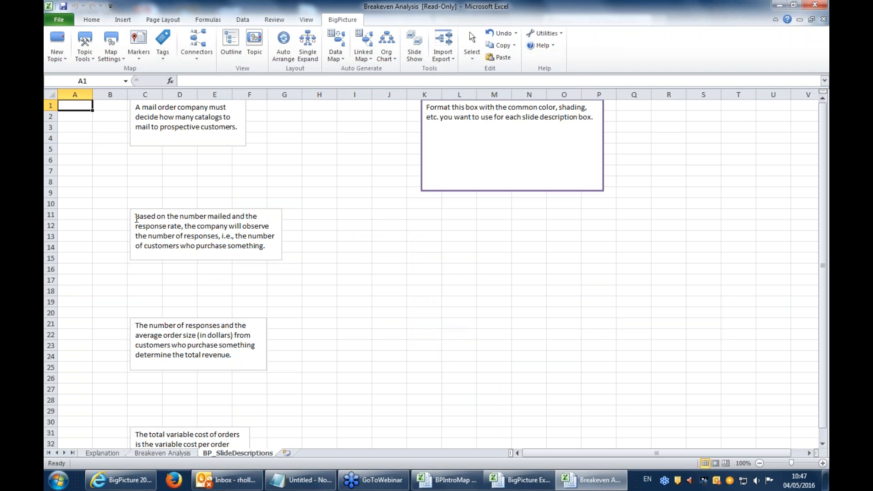
Examine the slide description boxes and the common formatting box on the BP_SlideDescriptions sheet
click(284, 127)
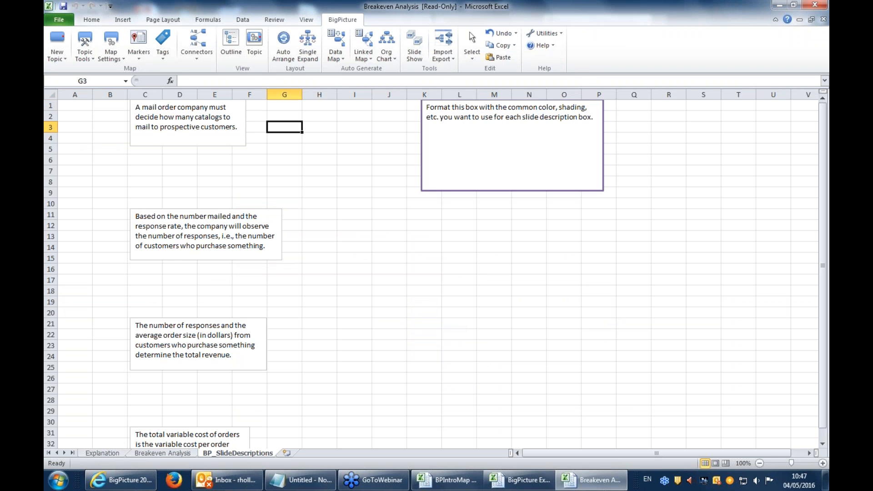
scroll(195, 191, down, 9)
scroll(171, 229, down, 7)
scroll(193, 315, up, 16)
click(227, 171)
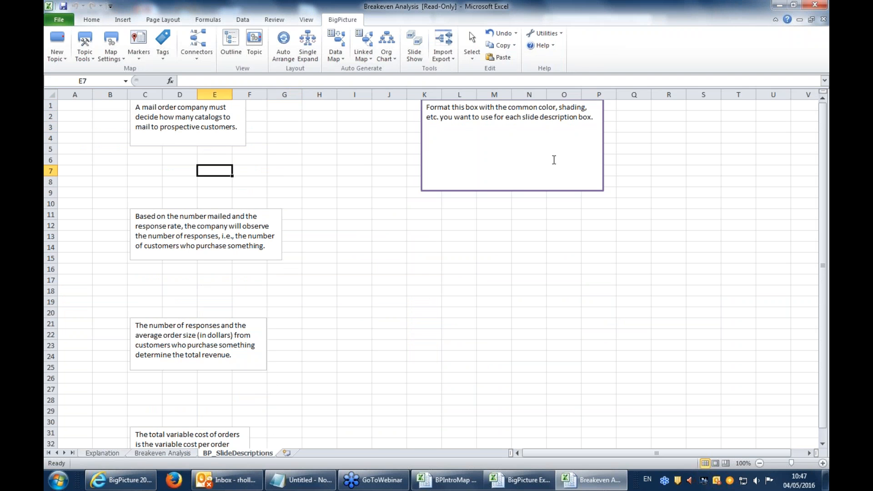
click(483, 171)
click(362, 158)
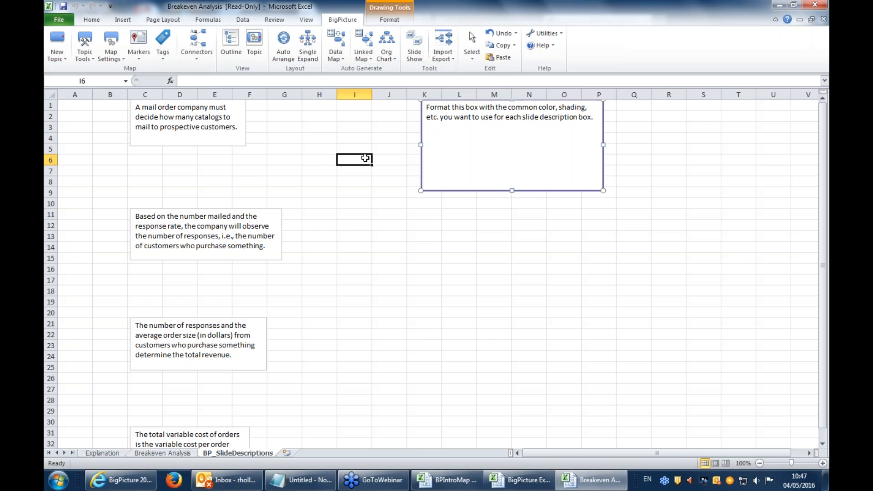
Show the slide description template from the Breakeven Analysis map and review the description boxes on BP_SlideDescriptions
click(126, 454)
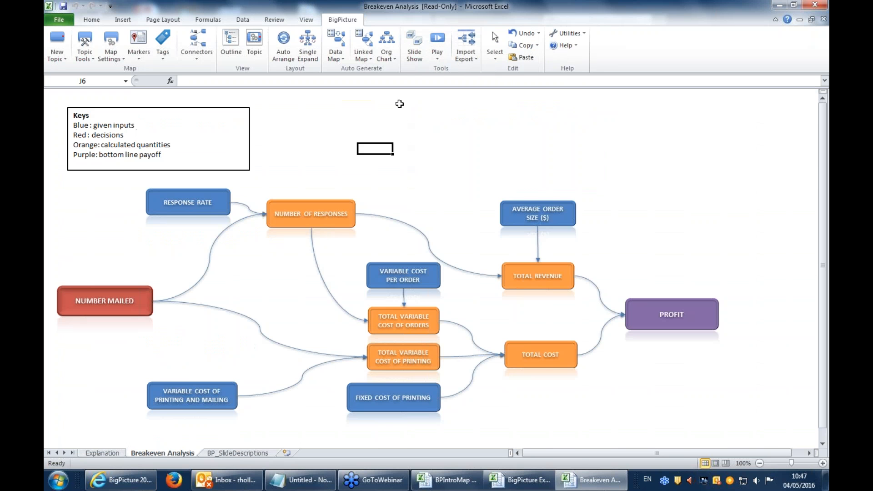
click(438, 58)
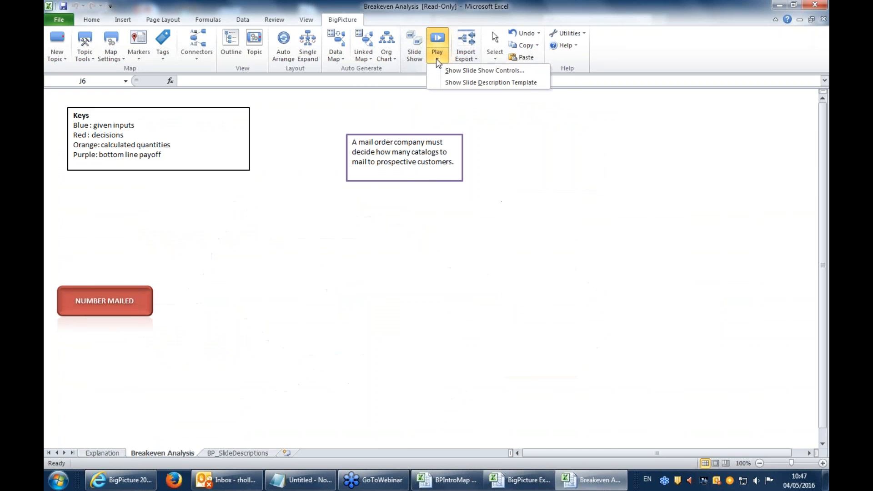
click(454, 83)
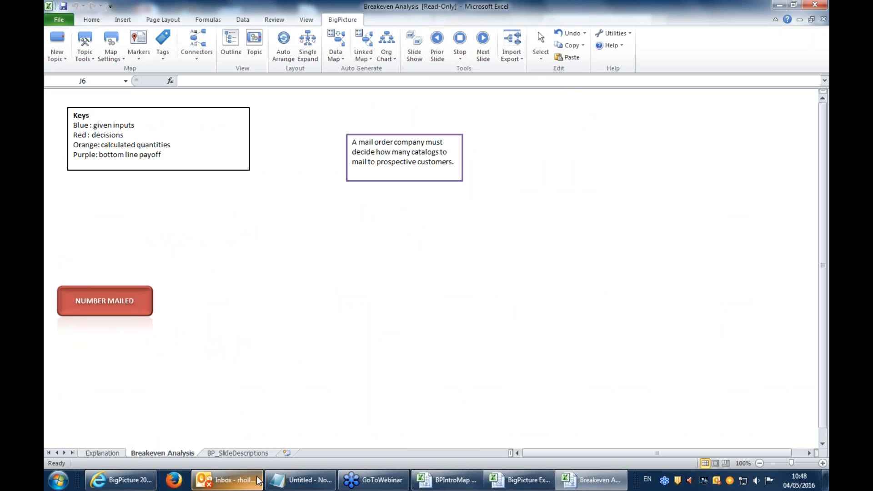
click(218, 454)
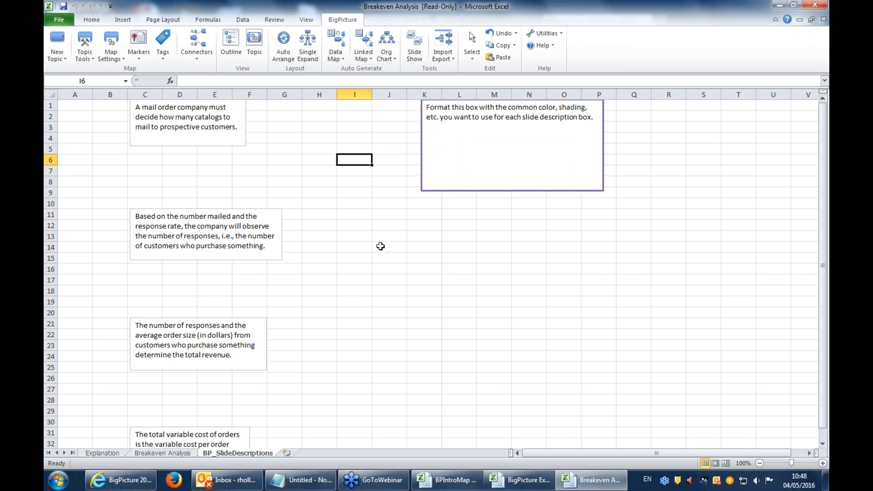
click(248, 167)
scroll(400, 122, down, 3)
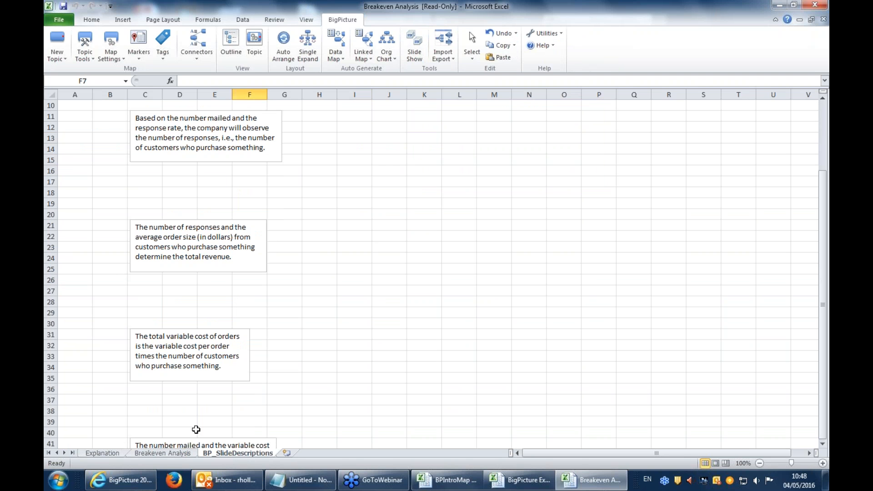
Stop the running show on Breakeven Analysis and show the Slide Show Controls, placed clear of the map's description box
click(151, 456)
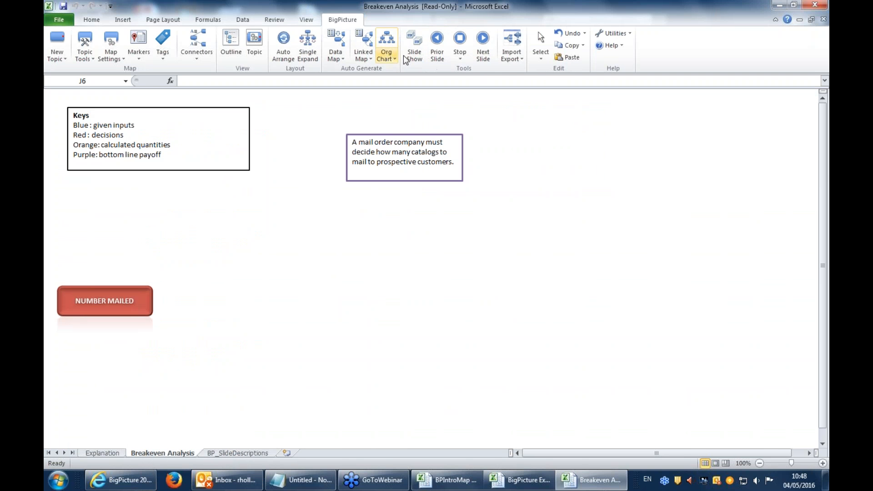
click(453, 44)
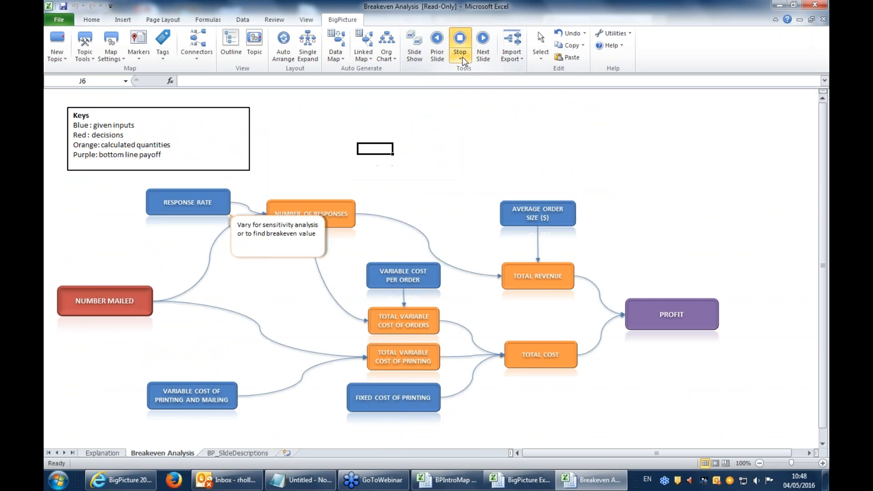
click(460, 58)
click(507, 70)
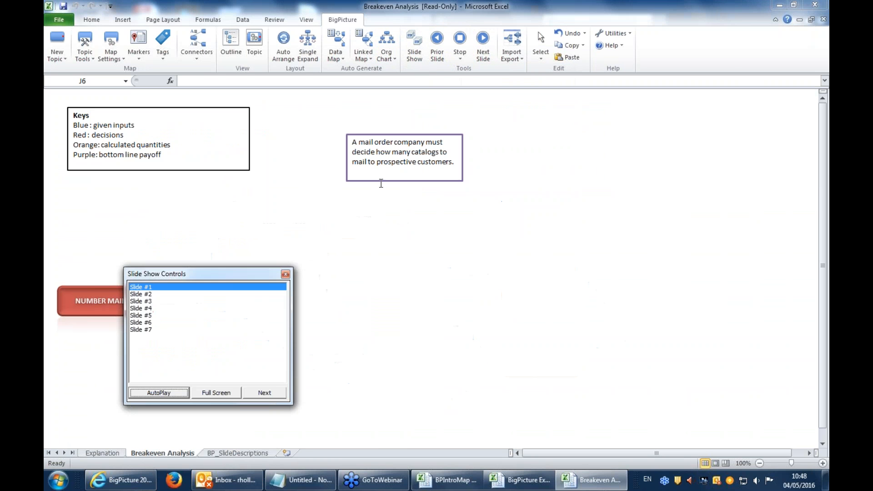
drag(184, 279, 154, 131)
Select Slide #4, Slide #7 and finally Slide #6 directly in the Slide Show Controls
click(109, 159)
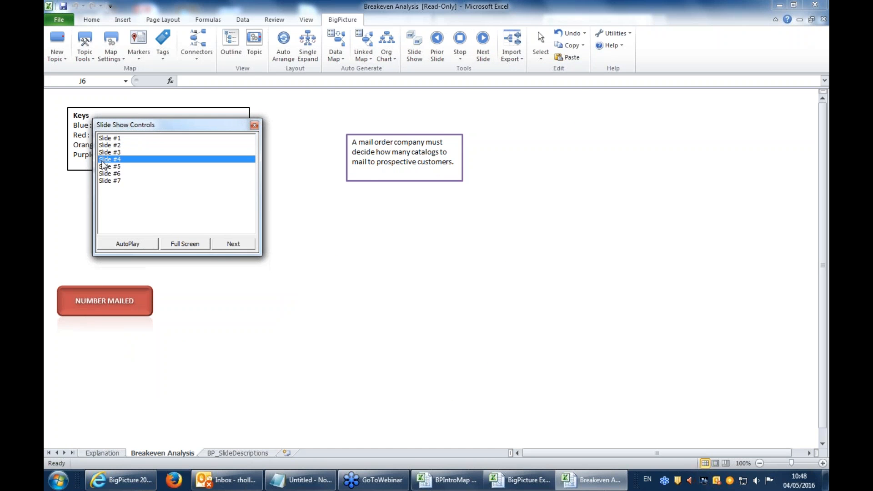
click(111, 181)
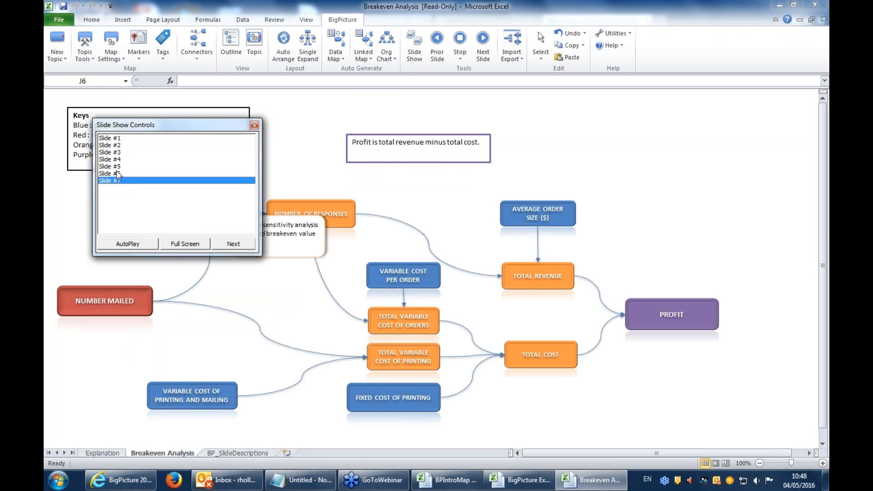
click(117, 174)
Switch the show to full screen with the controls clear of the map, and run AutoPlay through Slide #7
click(178, 243)
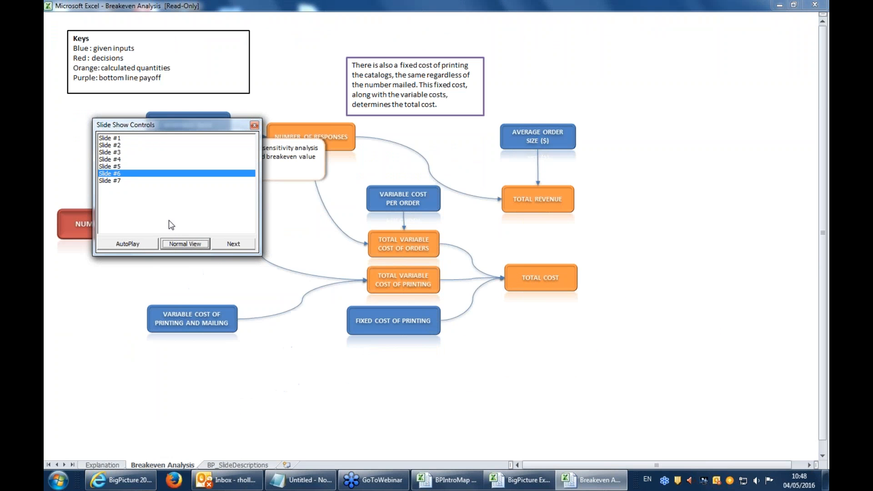
drag(159, 130, 687, 77)
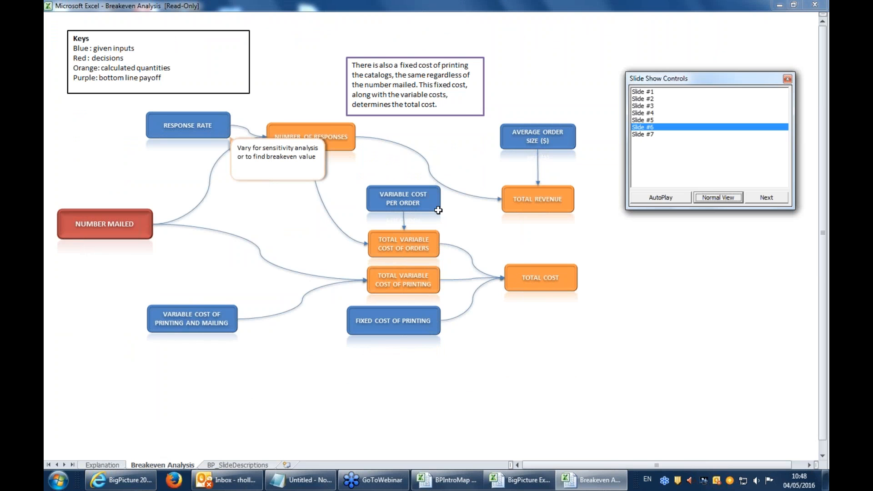
click(655, 114)
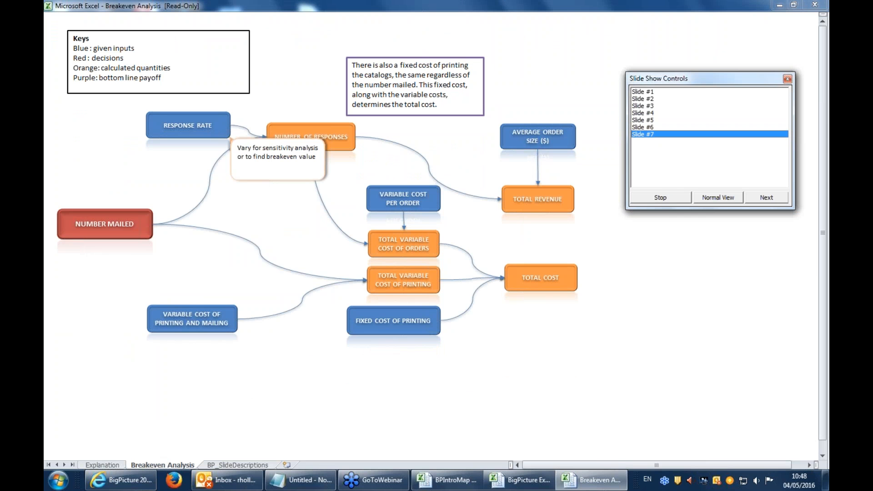
click(671, 202)
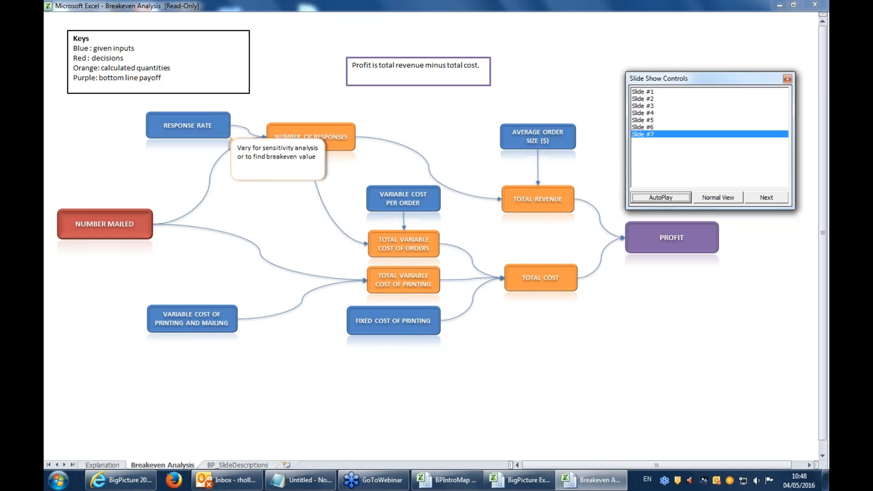
Return to normal view, advance the show from Slide #1 to Slide #4, and close the Slide Show Controls
click(716, 198)
click(766, 198)
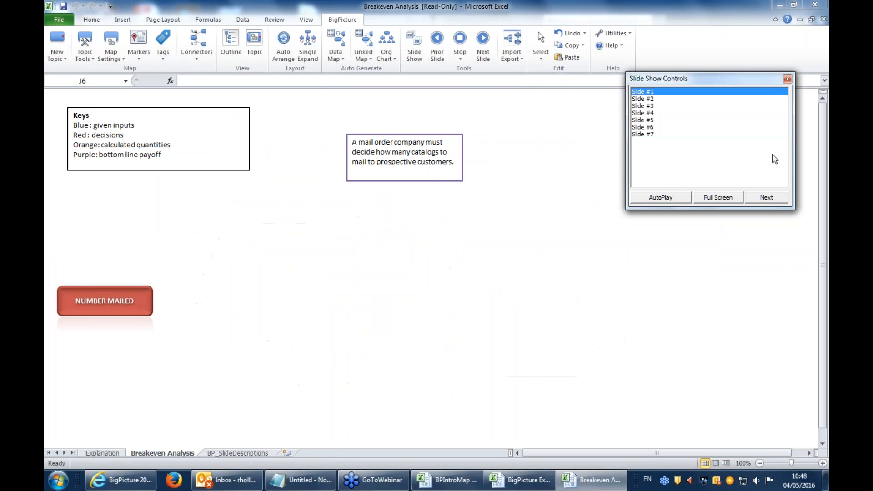
click(766, 198)
click(767, 198)
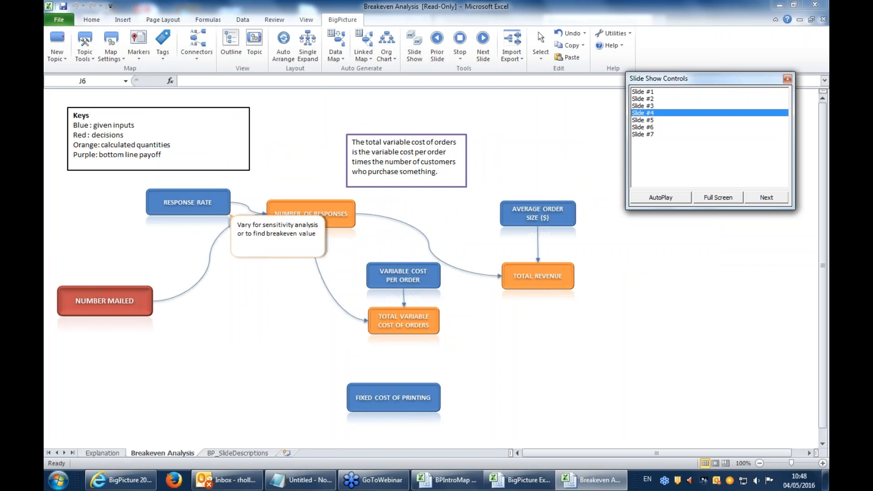
click(787, 81)
click(293, 136)
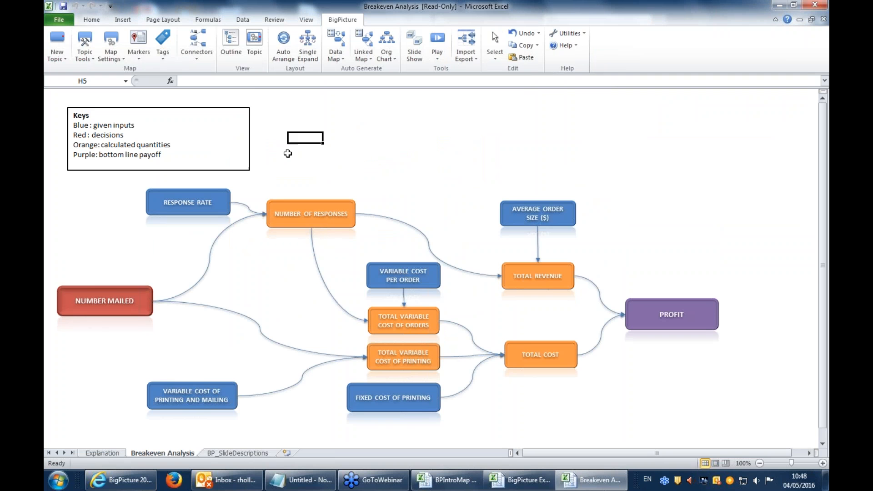
scroll(318, 175, down, 1)
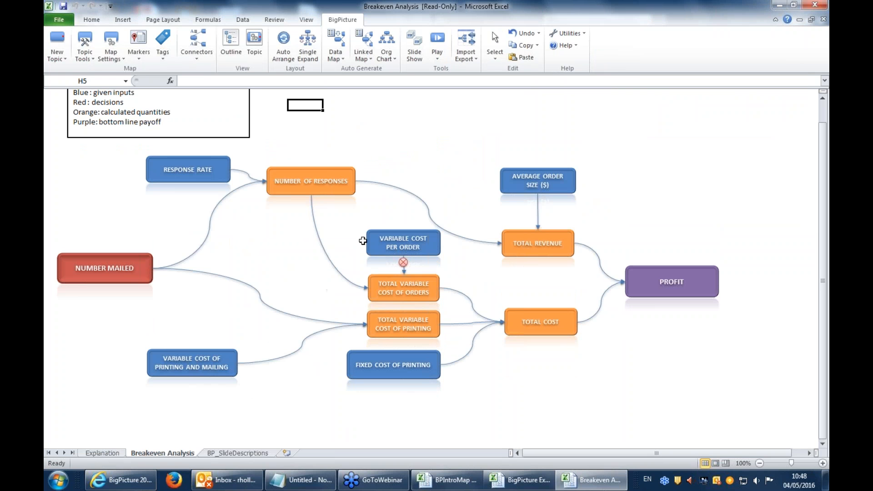